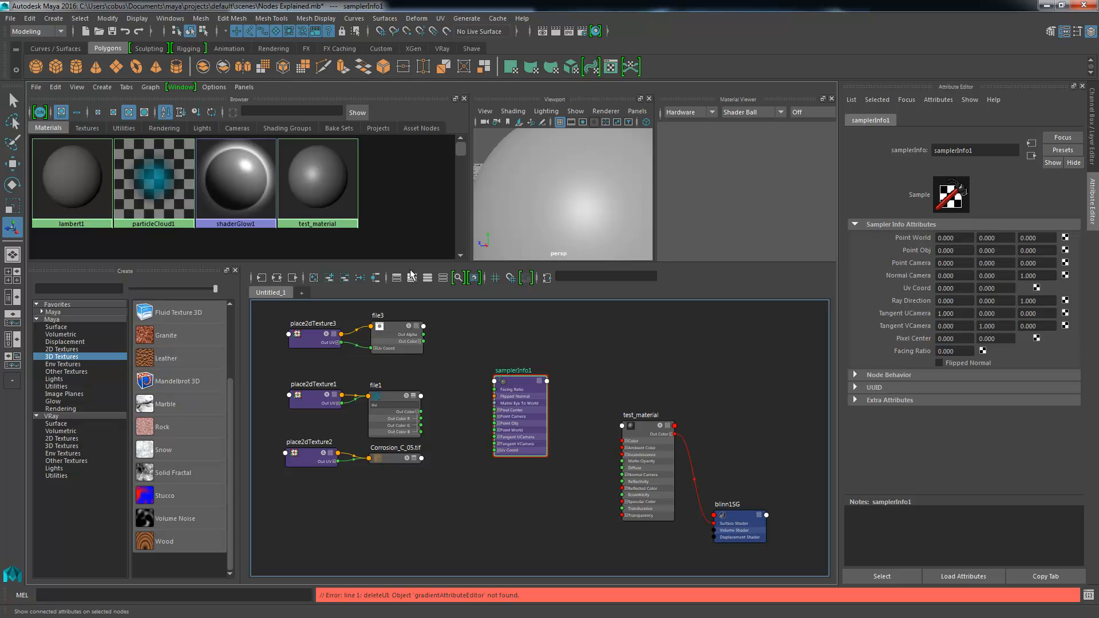
# Switch to Photoshop and erase the whole existing sketch in the Untitled-2 document with a 150-size eraser.
pyautogui.scroll(3, 505, 382)
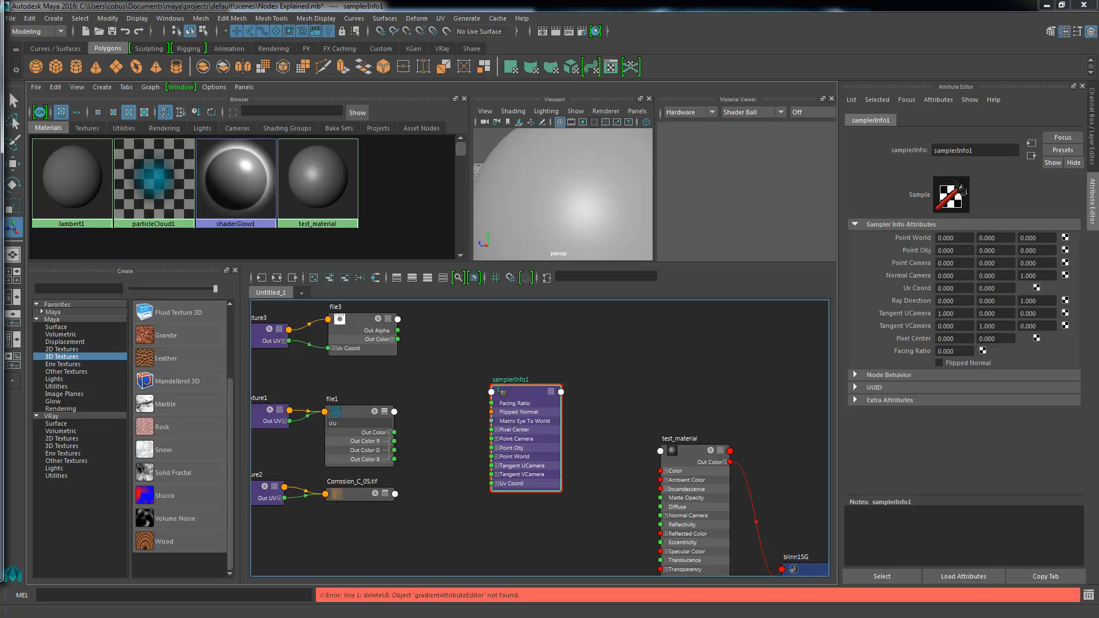
pyautogui.hotkey('alt', 'Tab')
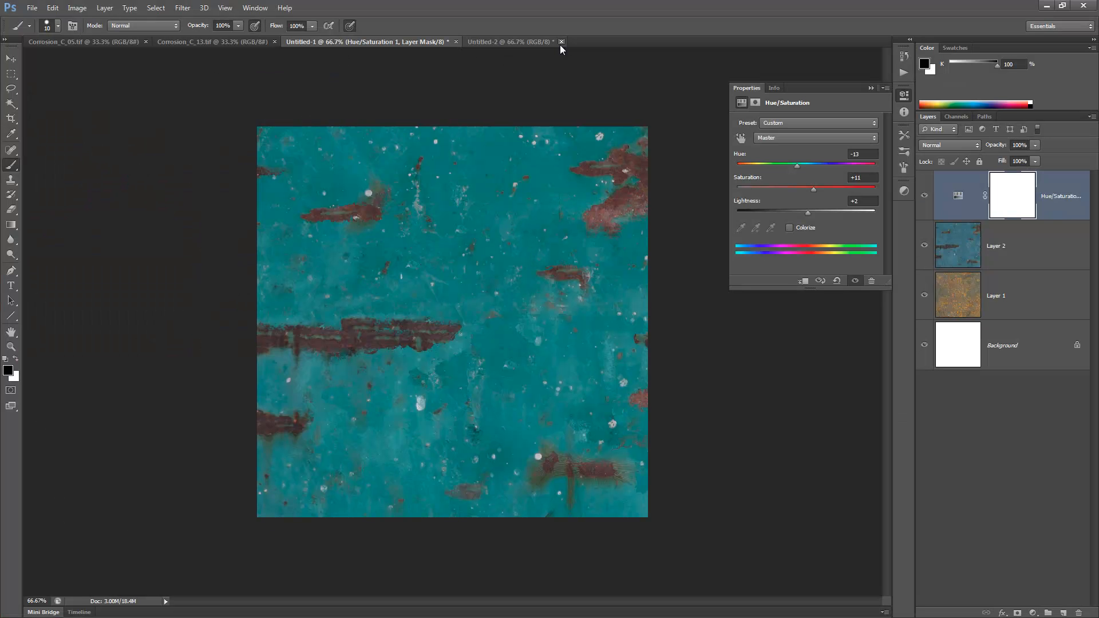
pyautogui.click(524, 41)
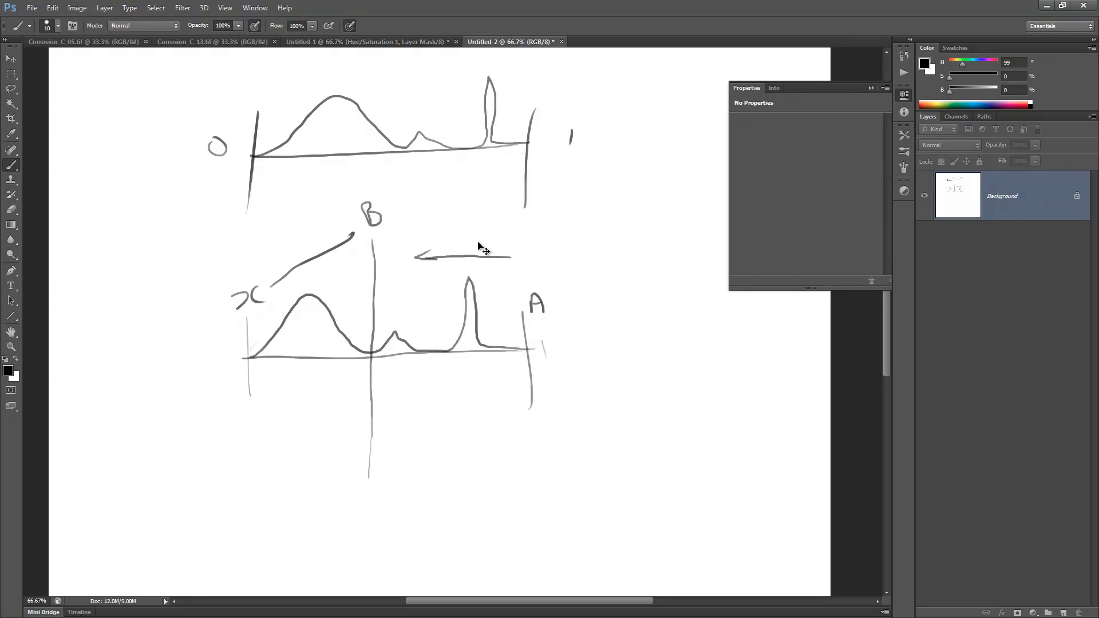
pyautogui.press('e')
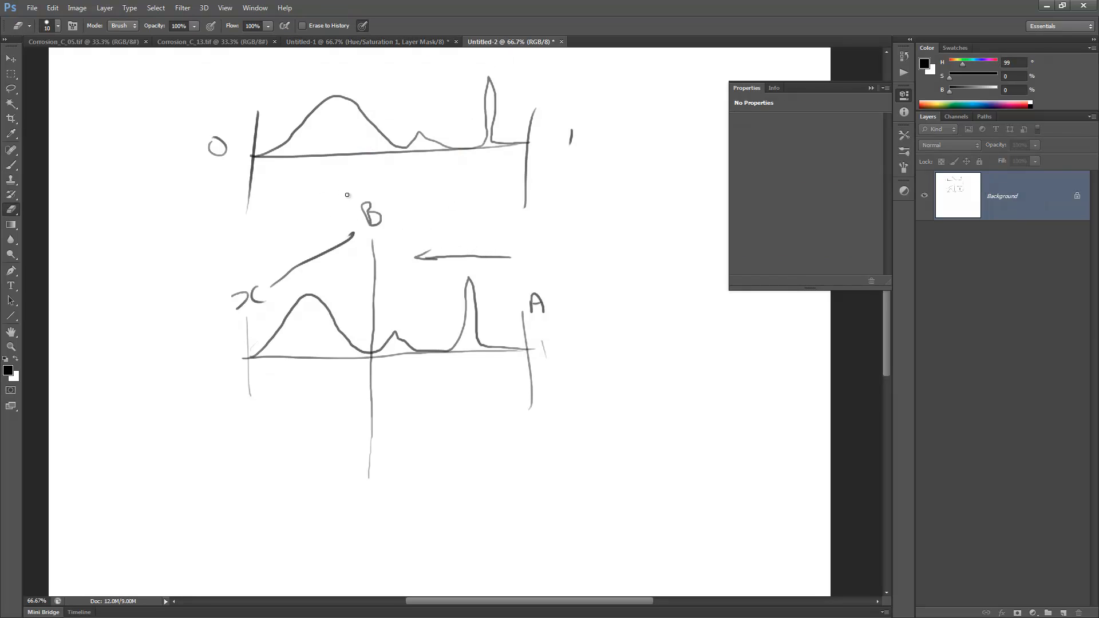
pyautogui.press(']')
pyautogui.press(']')
pyautogui.press(']')
pyautogui.press(']')
pyautogui.press(']')
pyautogui.press(']')
pyautogui.press(']')
pyautogui.press(']')
pyautogui.press(']')
pyautogui.press(']')
pyautogui.press(']')
pyautogui.click(294, 107)
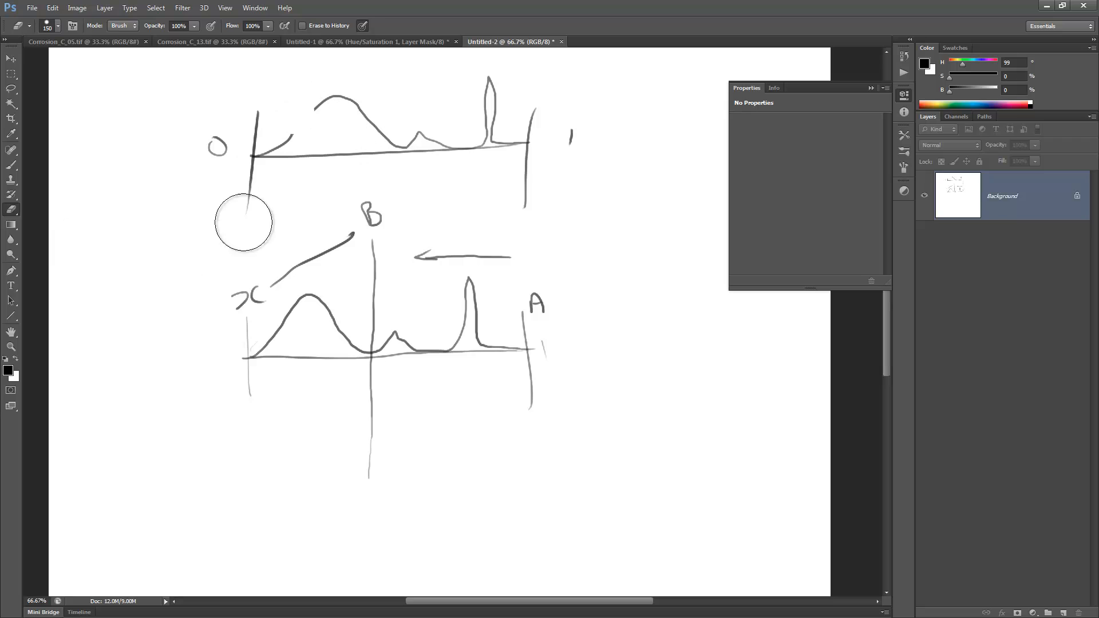
pyautogui.moveTo(673, 181)
pyautogui.mouseDown()
pyautogui.moveTo(523, 140)
pyautogui.moveTo(604, 140)
pyautogui.moveTo(410, 123)
pyautogui.moveTo(455, 95)
pyautogui.moveTo(233, 96)
pyautogui.moveTo(229, 213)
pyautogui.moveTo(393, 228)
pyautogui.moveTo(574, 207)
pyautogui.moveTo(542, 311)
pyautogui.moveTo(439, 484)
pyautogui.mouseUp()
# Brush a horizontal line with end ticks labelled FACE, and a perpendicular arrow rising from it with a right-angle mark labelled 90.
pyautogui.press('b')
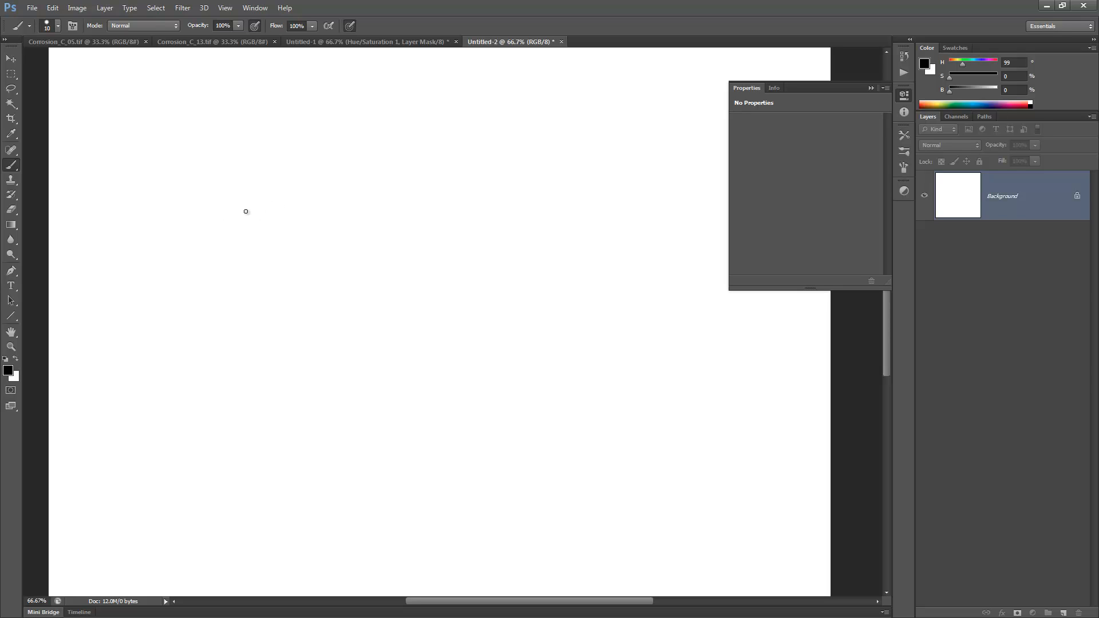
pyautogui.moveTo(226, 215); pyautogui.dragTo(575, 214)
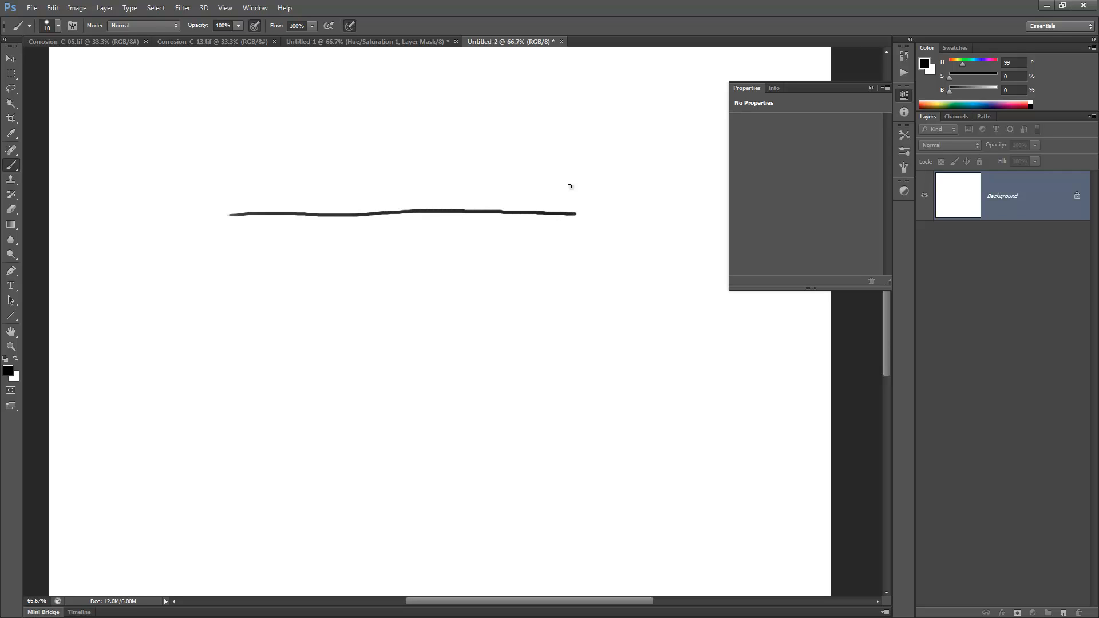
pyautogui.moveTo(225, 206); pyautogui.dragTo(225, 230)
pyautogui.moveTo(578, 208); pyautogui.dragTo(580, 224)
pyautogui.moveTo(359, 247)
pyautogui.mouseDown()
pyautogui.moveTo(376, 232)
pyautogui.moveTo(372, 241)
pyautogui.moveTo(402, 250)
pyautogui.moveTo(440, 249)
pyautogui.mouseUp()
pyautogui.click(389, 247)
pyautogui.moveTo(404, 211)
pyautogui.mouseDown()
pyautogui.moveTo(399, 148)
pyautogui.moveTo(390, 157)
pyautogui.moveTo(409, 157)
pyautogui.mouseUp()
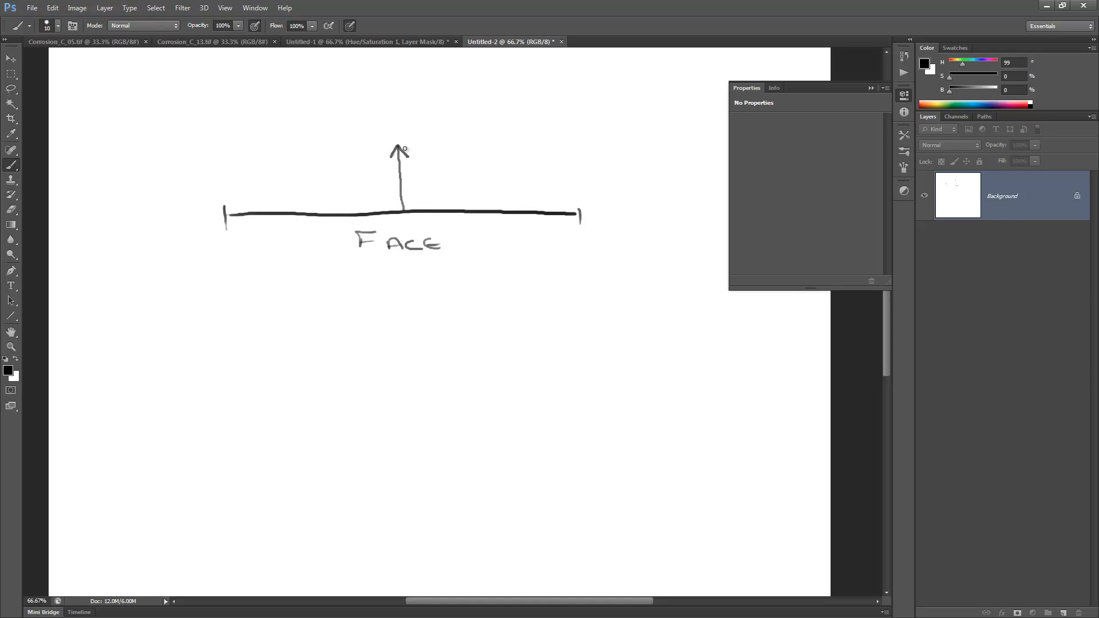
pyautogui.moveTo(403, 195)
pyautogui.mouseDown()
pyautogui.moveTo(417, 209)
pyautogui.moveTo(430, 178)
pyautogui.mouseUp()
# Draw a large arc below the face line, divide it with short ticks, and add outward normal arrows to its segments.
pyautogui.moveTo(537, 263)
pyautogui.mouseDown()
pyautogui.moveTo(611, 363)
pyautogui.moveTo(528, 506)
pyautogui.mouseUp()
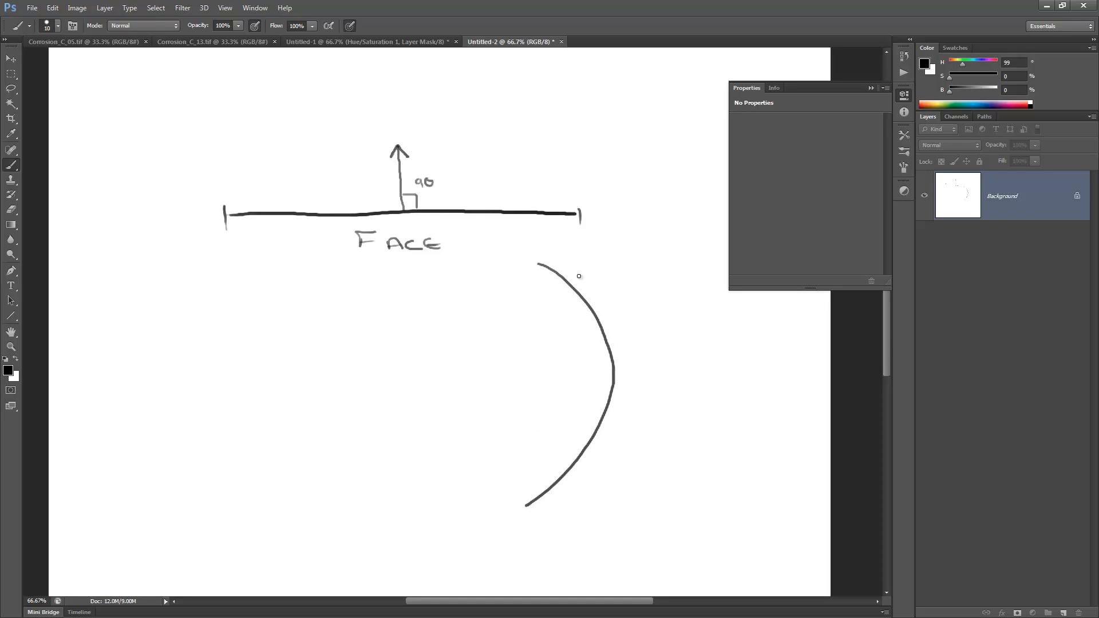
pyautogui.moveTo(566, 276)
pyautogui.mouseDown()
pyautogui.moveTo(558, 288)
pyautogui.moveTo(601, 351)
pyautogui.mouseUp()
pyautogui.moveTo(622, 387); pyautogui.dragTo(604, 383)
pyautogui.moveTo(589, 423)
pyautogui.mouseDown()
pyautogui.moveTo(613, 440)
pyautogui.moveTo(560, 499)
pyautogui.mouseUp()
pyautogui.moveTo(560, 284)
pyautogui.mouseDown()
pyautogui.moveTo(584, 317)
pyautogui.moveTo(590, 288)
pyautogui.moveTo(604, 283)
pyautogui.moveTo(557, 260)
pyautogui.moveTo(570, 247)
pyautogui.moveTo(567, 256)
pyautogui.mouseUp()
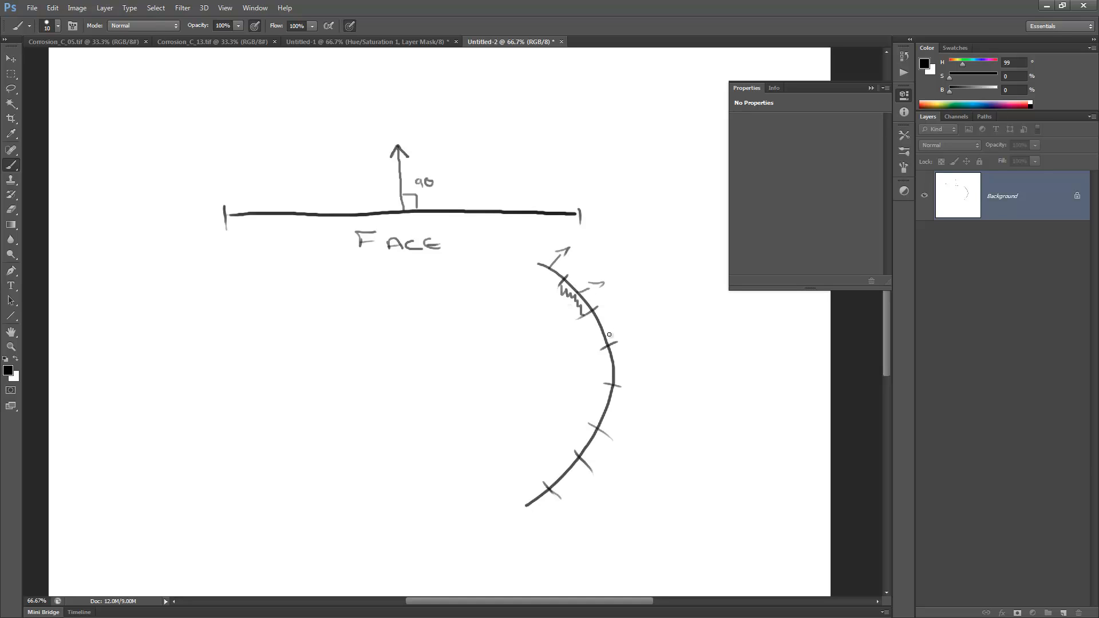
pyautogui.moveTo(602, 330)
pyautogui.mouseDown()
pyautogui.moveTo(624, 324)
pyautogui.moveTo(616, 336)
pyautogui.moveTo(634, 375)
pyautogui.mouseUp()
pyautogui.moveTo(604, 417); pyautogui.dragTo(618, 422)
# Handwrite the heading SAMPLER INFO to the left of the arc and underline it.
pyautogui.moveTo(236, 333)
pyautogui.mouseDown()
pyautogui.moveTo(222, 368)
pyautogui.moveTo(255, 348)
pyautogui.moveTo(372, 340)
pyautogui.moveTo(422, 304)
pyautogui.moveTo(425, 334)
pyautogui.mouseUp()
pyautogui.moveTo(410, 339); pyautogui.dragTo(437, 329)
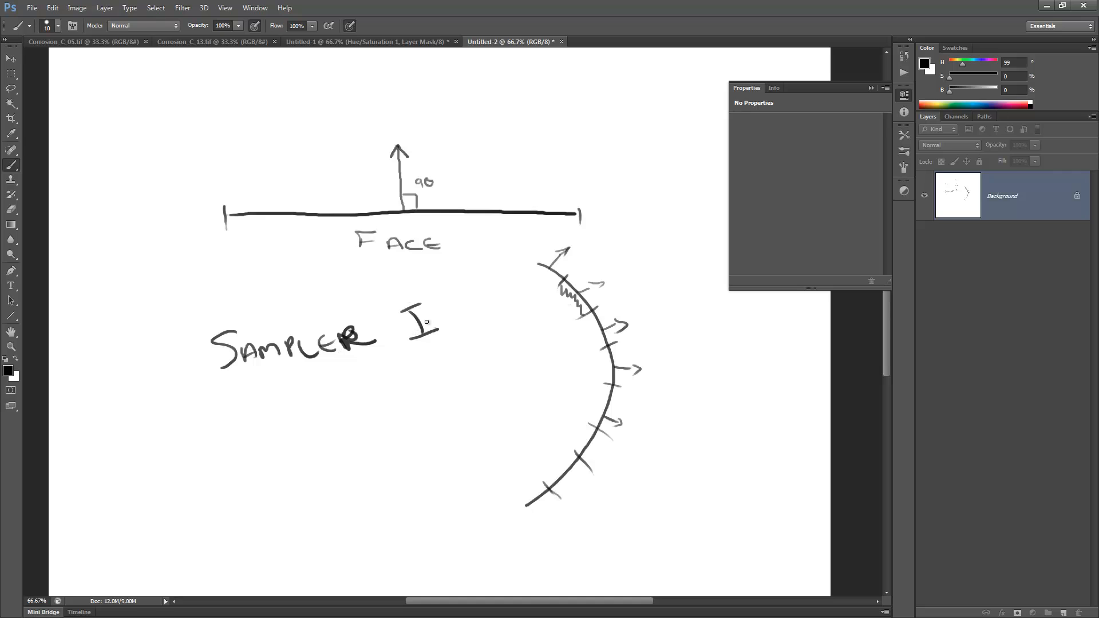
pyautogui.moveTo(438, 331)
pyautogui.mouseDown()
pyautogui.moveTo(463, 306)
pyautogui.moveTo(482, 308)
pyautogui.mouseUp()
pyautogui.moveTo(210, 393); pyautogui.dragTo(498, 338)
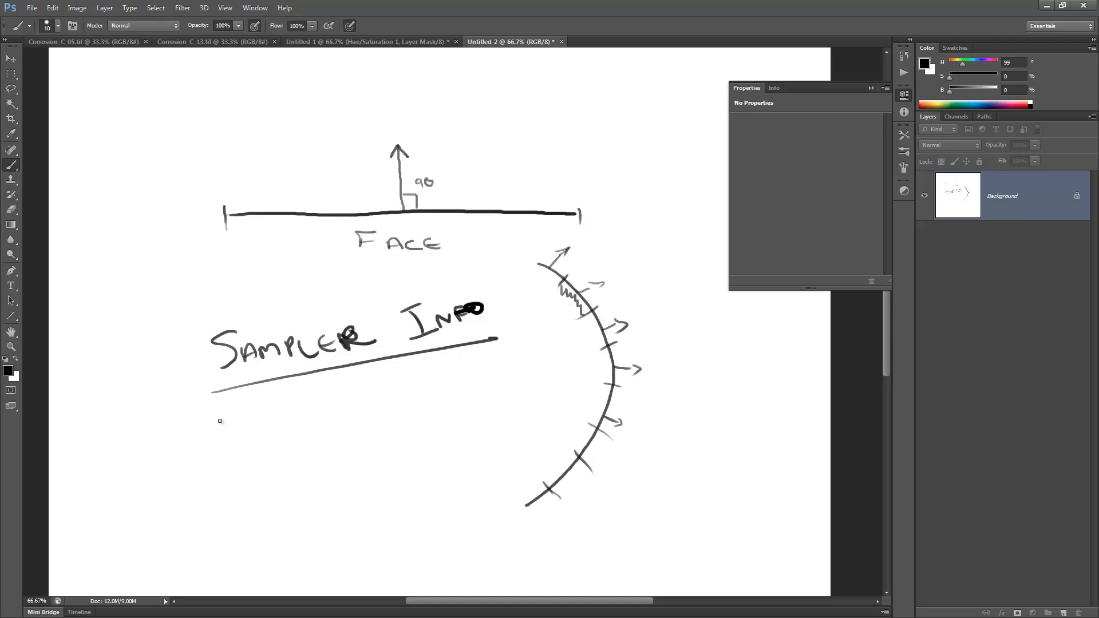
# Draw a small box labelled NORMAL under the heading, redoing the messy lettering, and add a curved arrow leading down from it.
pyautogui.moveTo(220, 421)
pyautogui.mouseDown()
pyautogui.moveTo(218, 435)
pyautogui.moveTo(240, 414)
pyautogui.moveTo(217, 414)
pyautogui.mouseUp()
pyautogui.moveTo(258, 433); pyautogui.dragTo(383, 413)
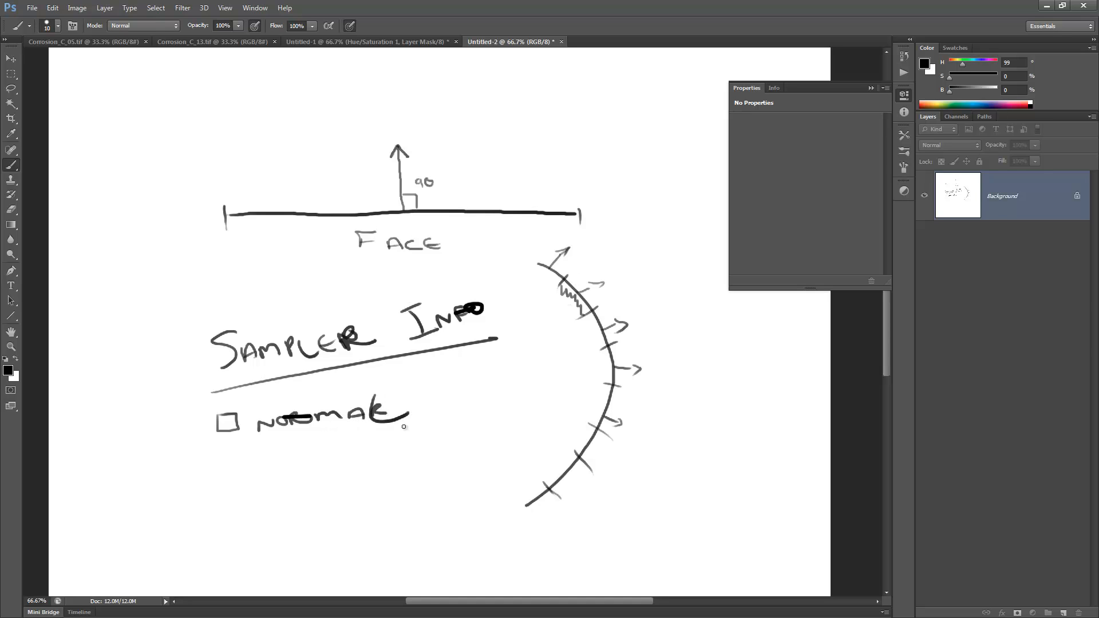
pyautogui.press('e')
pyautogui.moveTo(389, 427)
pyautogui.mouseDown()
pyautogui.moveTo(380, 409)
pyautogui.moveTo(290, 422)
pyautogui.moveTo(339, 444)
pyautogui.mouseUp()
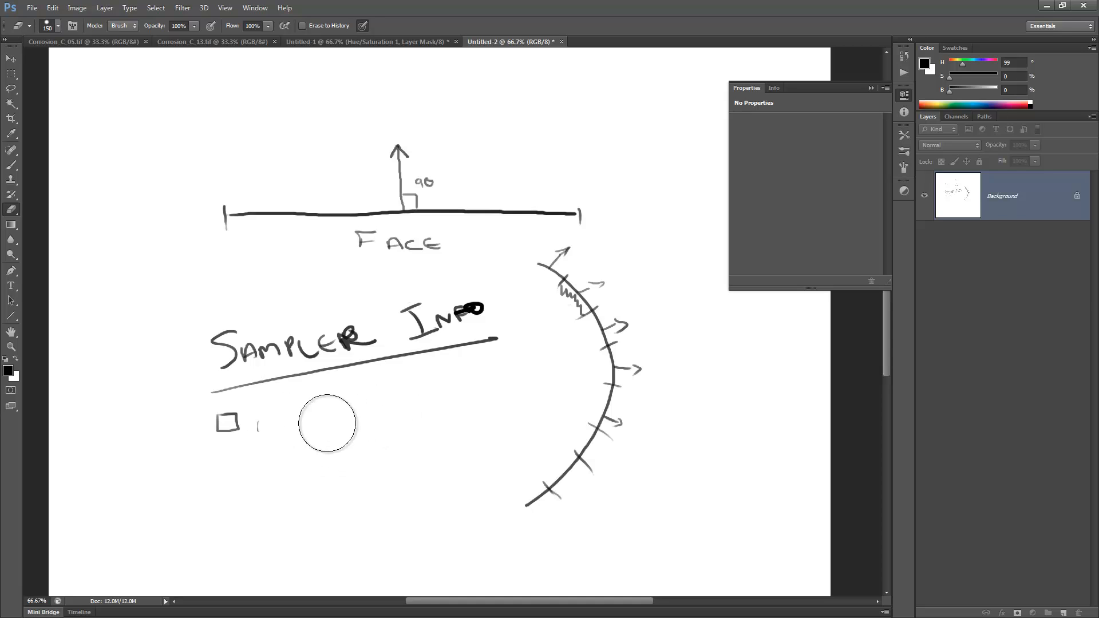
pyautogui.press('b')
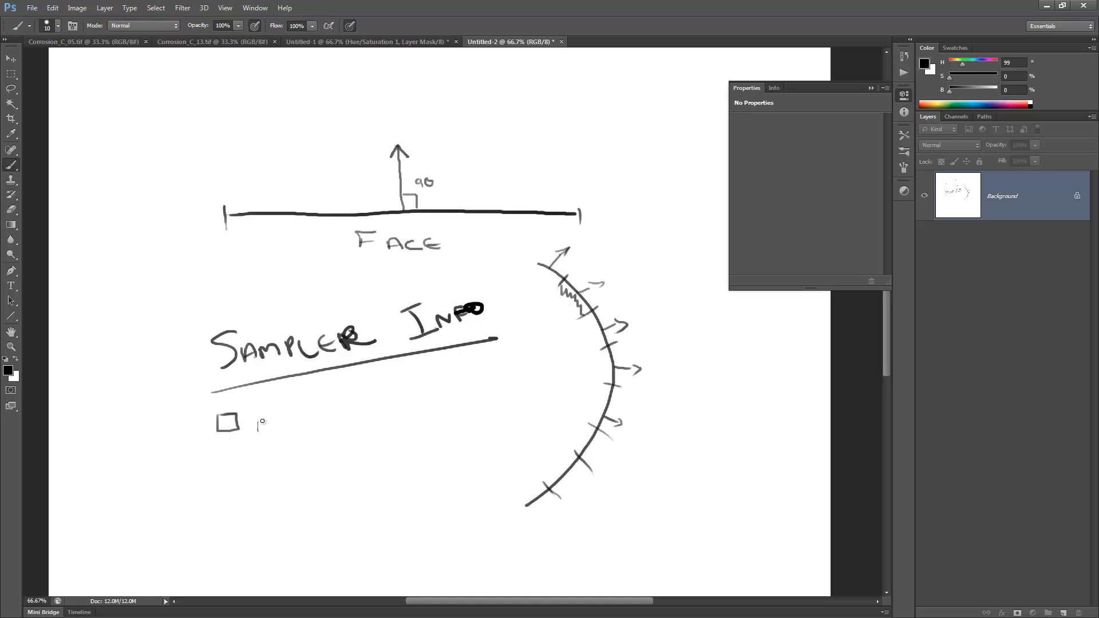
pyautogui.moveTo(262, 422); pyautogui.dragTo(383, 418)
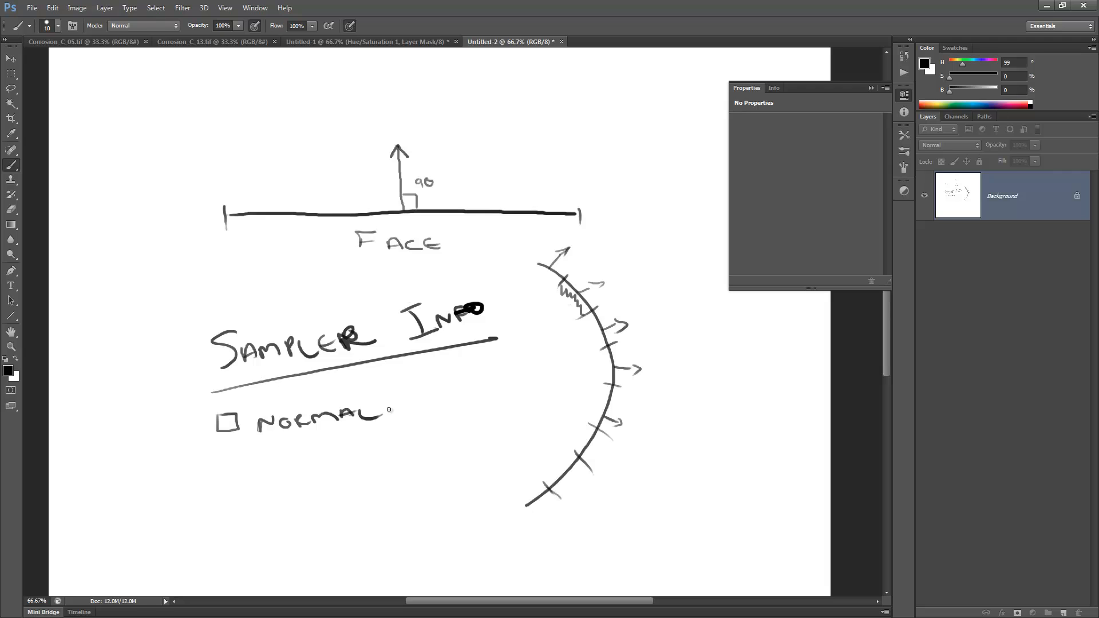
pyautogui.moveTo(387, 408)
pyautogui.mouseDown()
pyautogui.moveTo(211, 510)
pyautogui.moveTo(221, 518)
pyautogui.mouseUp()
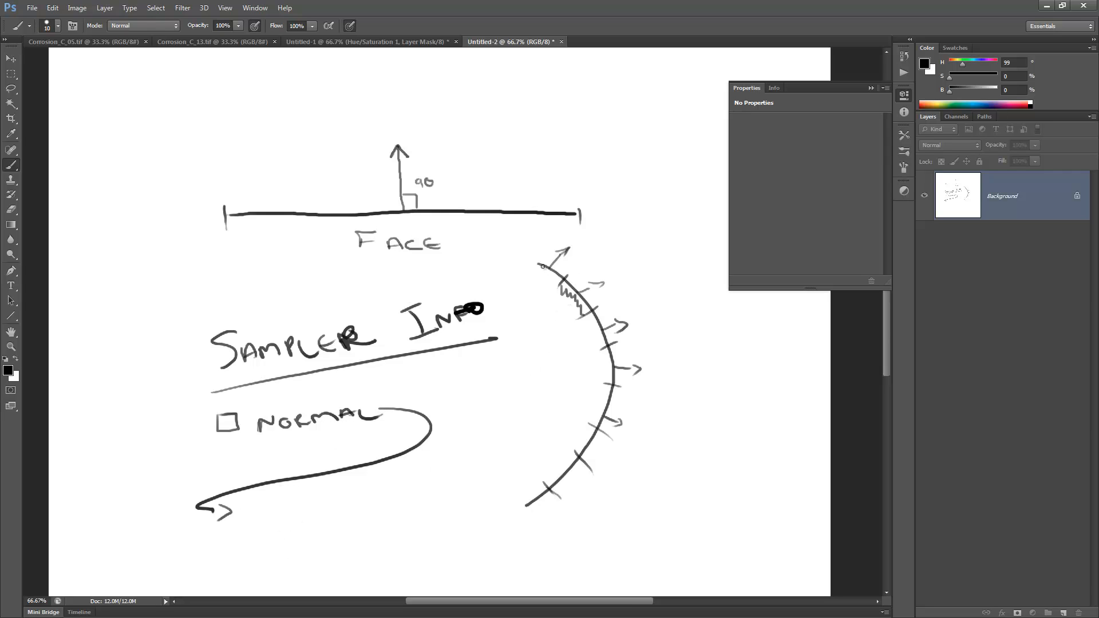
# Draw an arrow labelled Light pointing at the arc and an outgoing arrow labelled Bounce, collapsing the Properties panel for room.
pyautogui.moveTo(670, 183); pyautogui.dragTo(618, 278)
pyautogui.moveTo(618, 276); pyautogui.dragTo(630, 282)
pyautogui.click(871, 88)
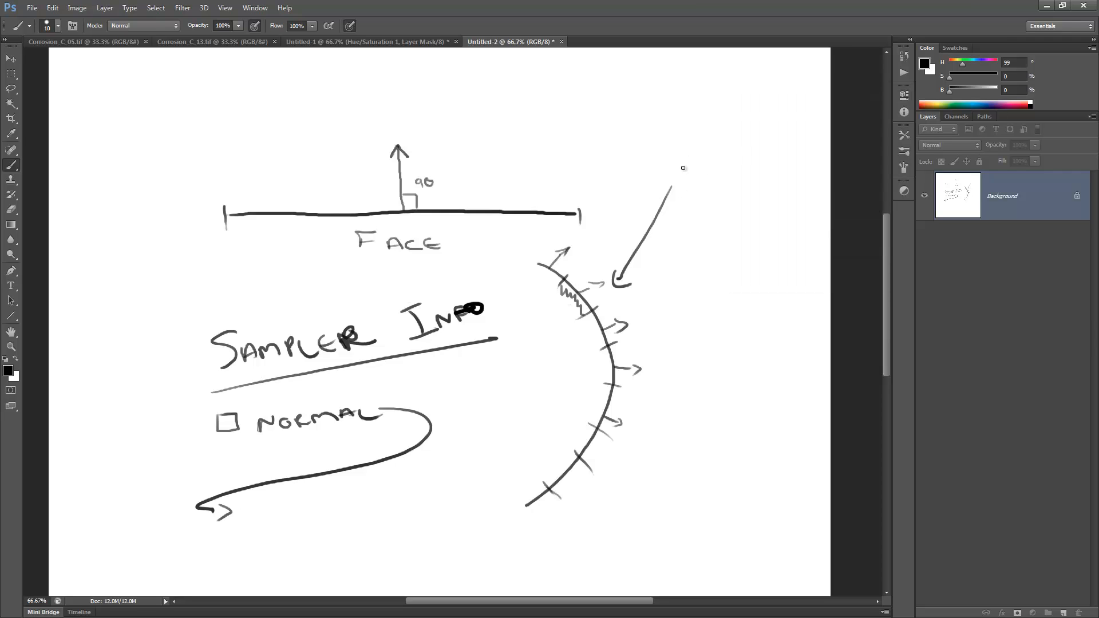
pyautogui.moveTo(676, 167)
pyautogui.mouseDown()
pyautogui.moveTo(692, 187)
pyautogui.moveTo(747, 181)
pyautogui.mouseUp()
pyautogui.moveTo(598, 313); pyautogui.dragTo(755, 346)
pyautogui.moveTo(738, 336)
pyautogui.mouseDown()
pyautogui.moveTo(738, 349)
pyautogui.moveTo(693, 370)
pyautogui.moveTo(754, 369)
pyautogui.mouseUp()
pyautogui.moveTo(760, 364); pyautogui.dragTo(766, 367)
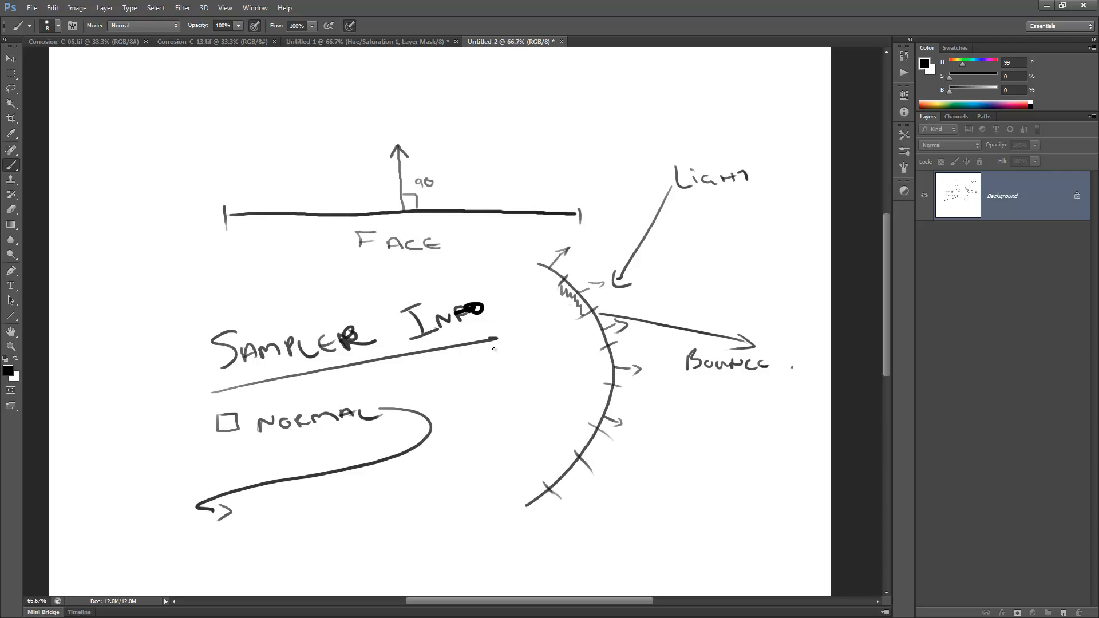
# Write Ramp at the tip of the curved arrow and an underlined FRESNEL above the Light label.
pyautogui.moveTo(252, 502); pyautogui.dragTo(253, 538)
pyautogui.moveTo(255, 503)
pyautogui.mouseDown()
pyautogui.moveTo(288, 541)
pyautogui.moveTo(289, 525)
pyautogui.moveTo(308, 533)
pyautogui.moveTo(276, 536)
pyautogui.moveTo(317, 529)
pyautogui.mouseUp()
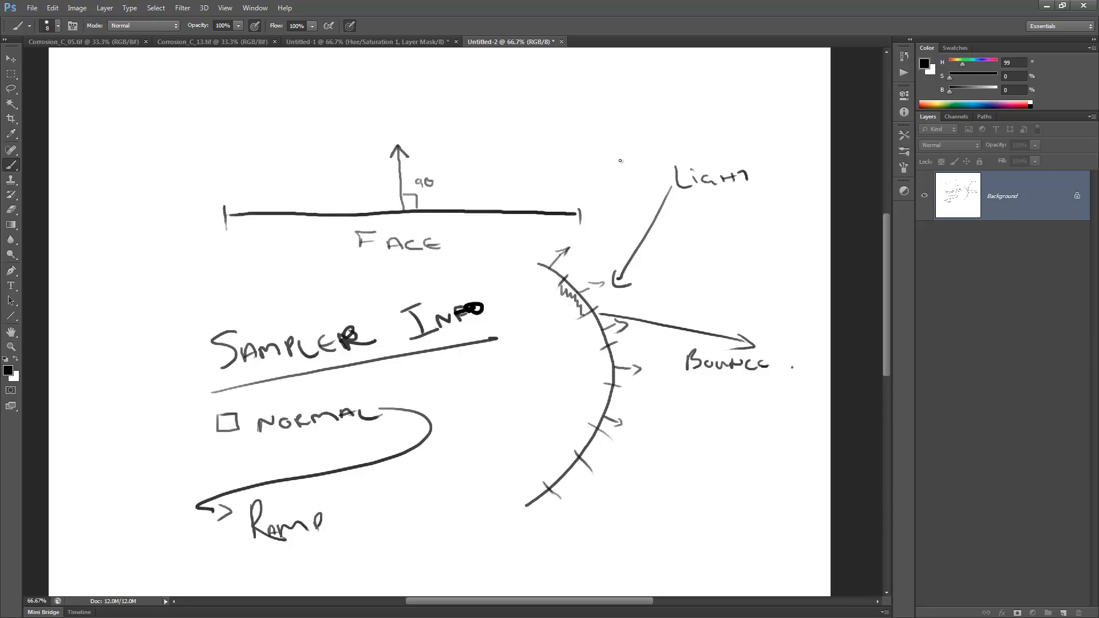
pyautogui.moveTo(605, 80)
pyautogui.mouseDown()
pyautogui.moveTo(605, 106)
pyautogui.moveTo(622, 75)
pyautogui.moveTo(624, 91)
pyautogui.mouseUp()
pyautogui.moveTo(620, 89)
pyautogui.mouseDown()
pyautogui.moveTo(623, 103)
pyautogui.moveTo(646, 102)
pyautogui.moveTo(698, 96)
pyautogui.moveTo(702, 84)
pyautogui.mouseUp()
pyautogui.moveTo(708, 85); pyautogui.dragTo(730, 94)
pyautogui.moveTo(710, 90); pyautogui.dragTo(753, 87)
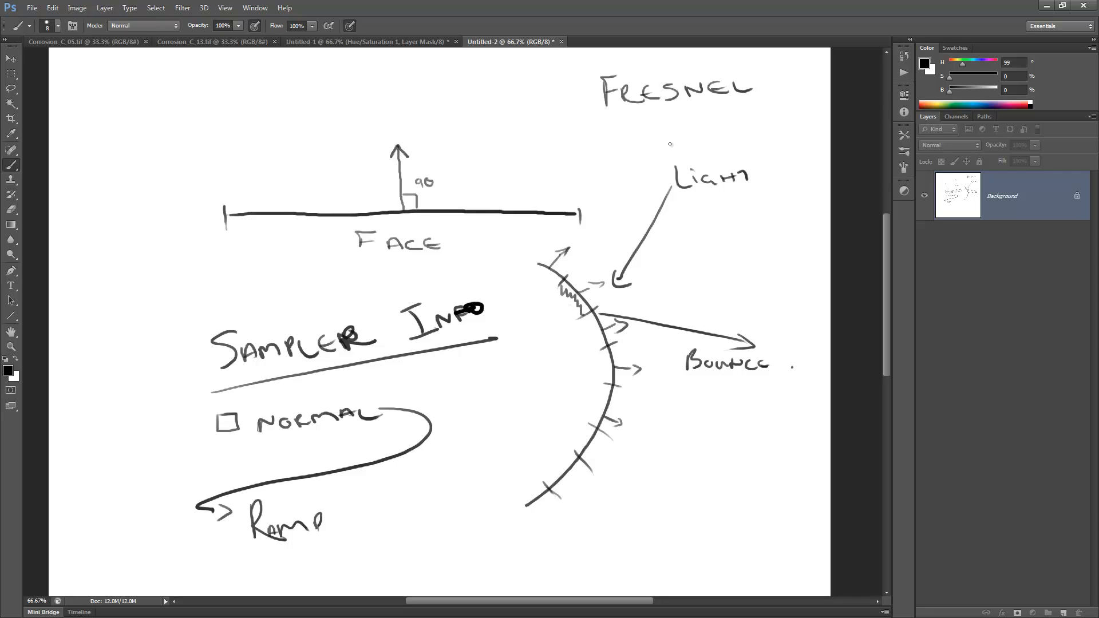
pyautogui.moveTo(603, 118); pyautogui.dragTo(765, 103)
# Return to Maya and examine the attribute list of the samplerInfo1 node in the node graph, then deselect it.
pyautogui.click(1046, 8)
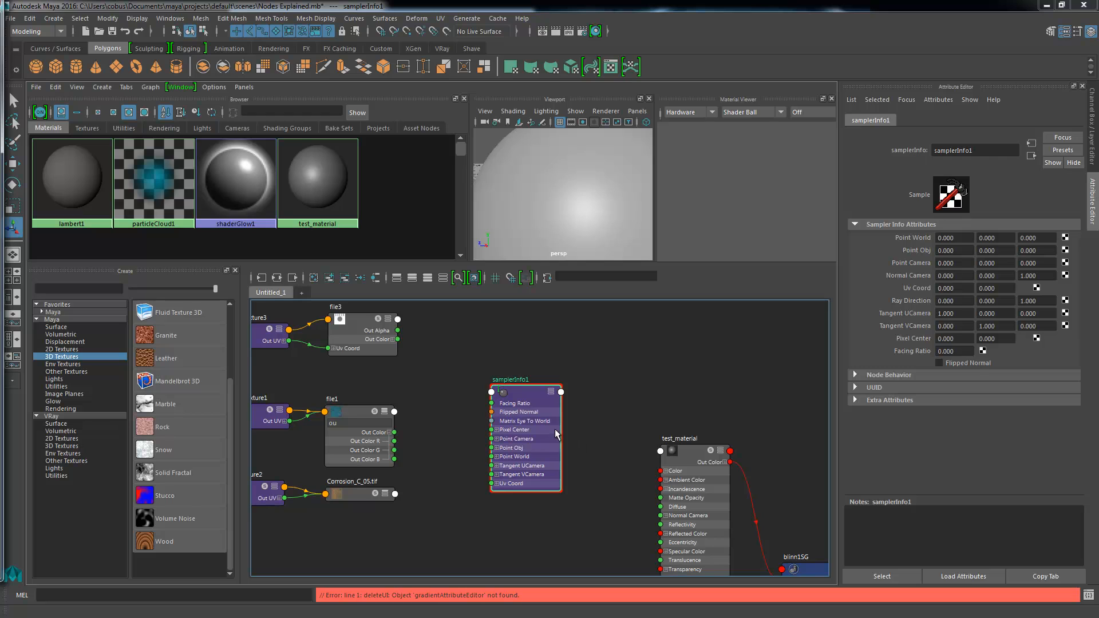
pyautogui.keyDown('alt'); pyautogui.moveTo(514, 393); pyautogui.dragTo(692, 513, button='right'); pyautogui.keyUp('alt')
pyautogui.keyDown('alt'); pyautogui.moveTo(587, 368); pyautogui.dragTo(580, 258, button='middle'); pyautogui.keyUp('alt')
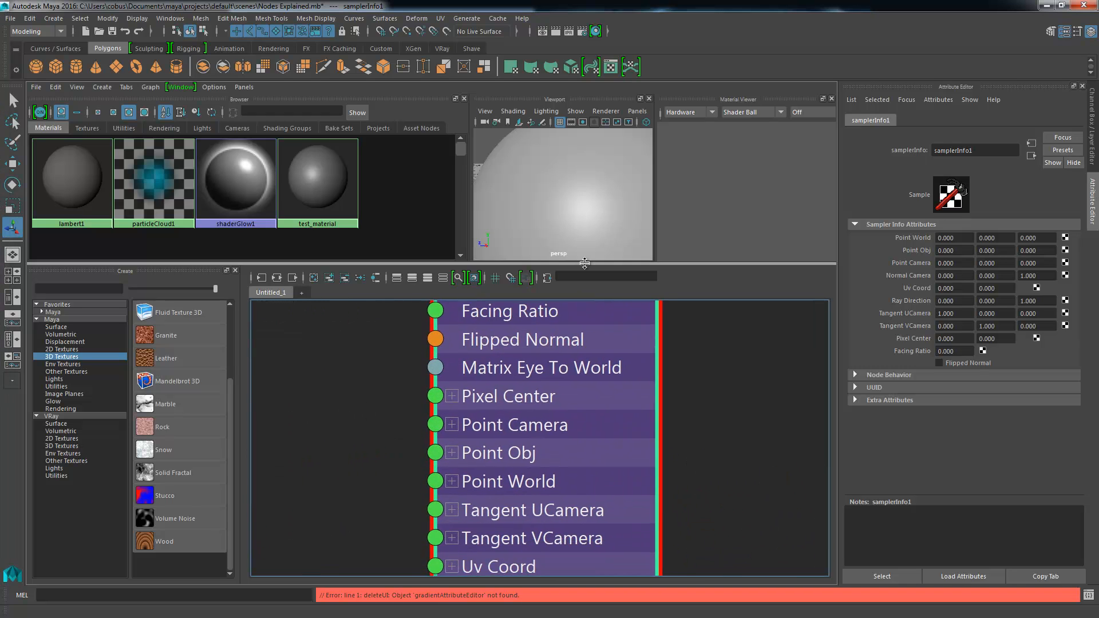
pyautogui.moveTo(539, 480)
pyautogui.keyDown('alt'); pyautogui.mouseDown(button='middle')
pyautogui.moveTo(535, 397)
pyautogui.moveTo(532, 510)
pyautogui.moveTo(531, 481)
pyautogui.mouseUp(button='middle'); pyautogui.keyUp('alt')
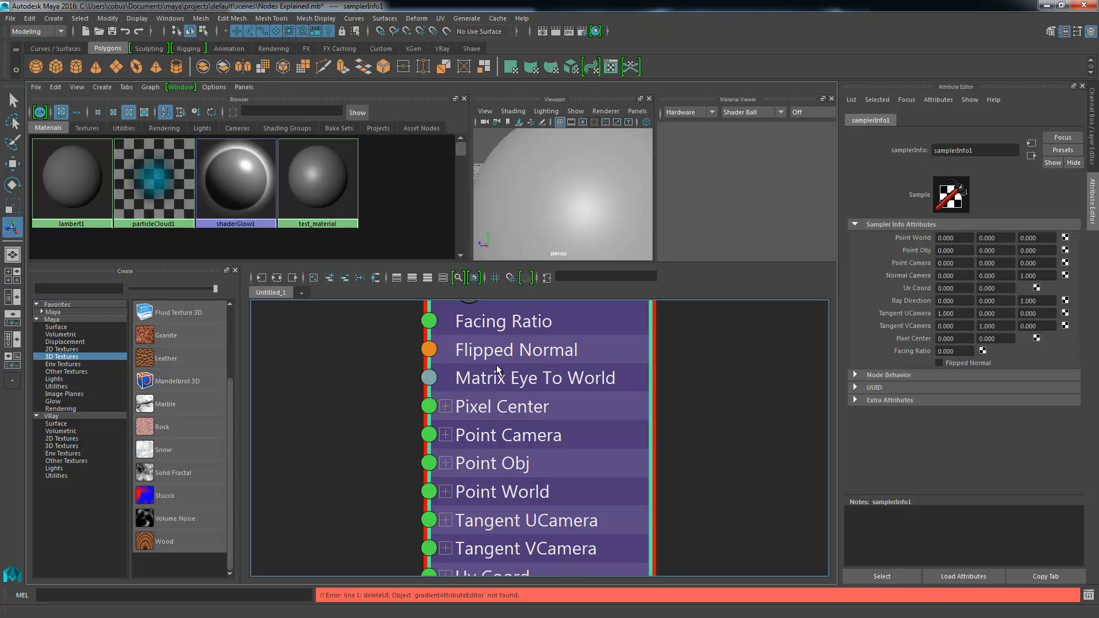
pyautogui.keyDown('alt'); pyautogui.moveTo(504, 367); pyautogui.dragTo(507, 453, button='middle'); pyautogui.keyUp('alt')
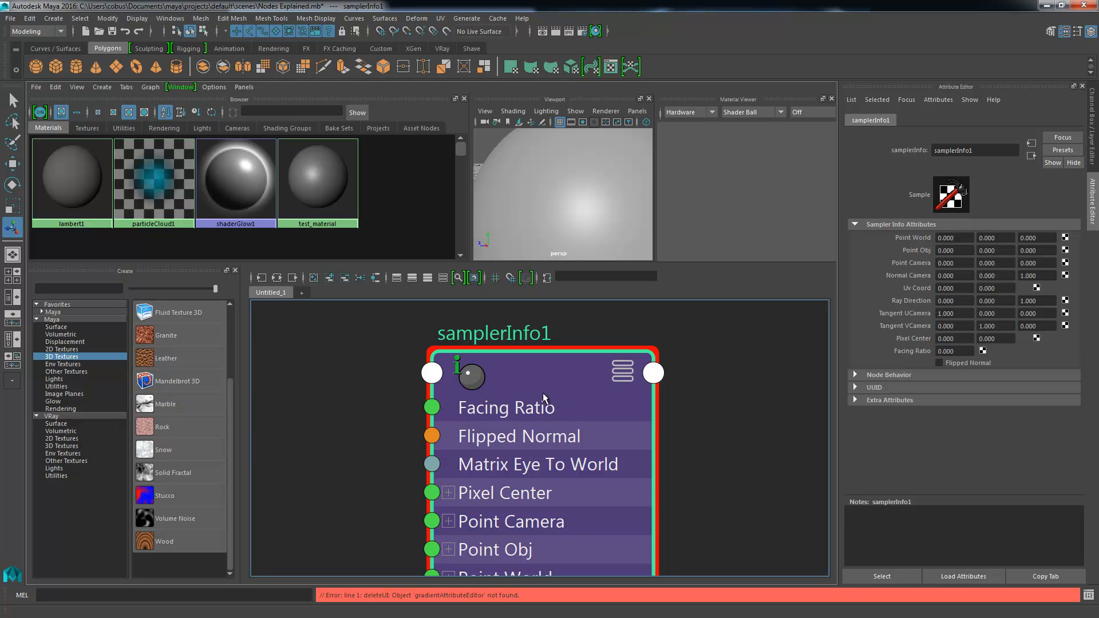
pyautogui.scroll(-5, 647, 430)
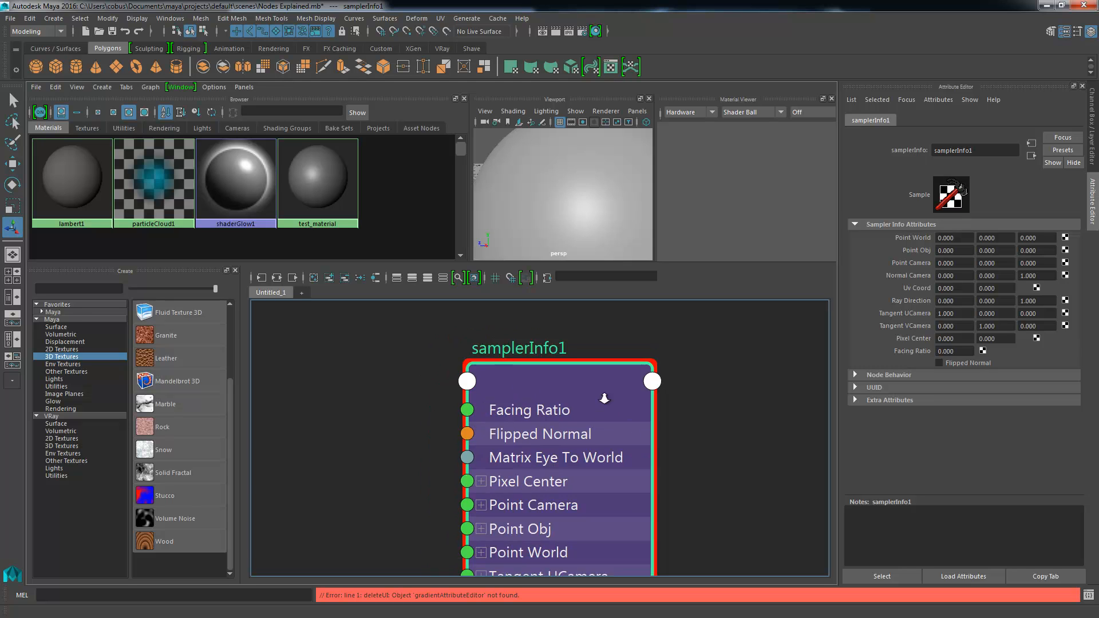
pyautogui.moveTo(581, 442); pyautogui.dragTo(516, 452)
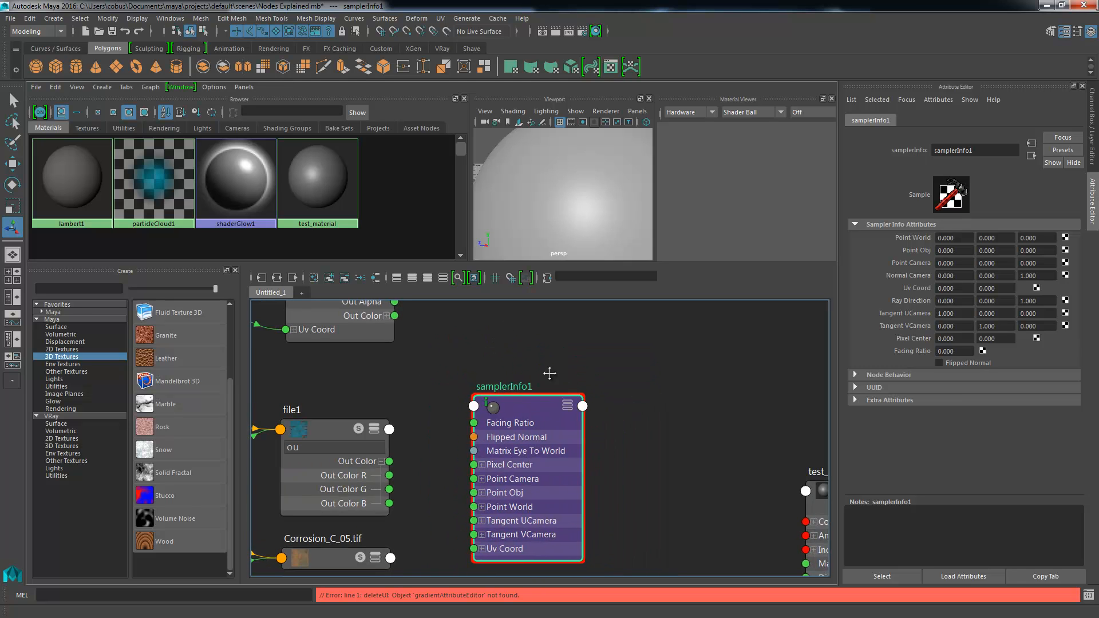
pyautogui.keyDown('alt'); pyautogui.moveTo(555, 373); pyautogui.dragTo(561, 315, button='middle'); pyautogui.keyUp('alt')
pyautogui.click(657, 339)
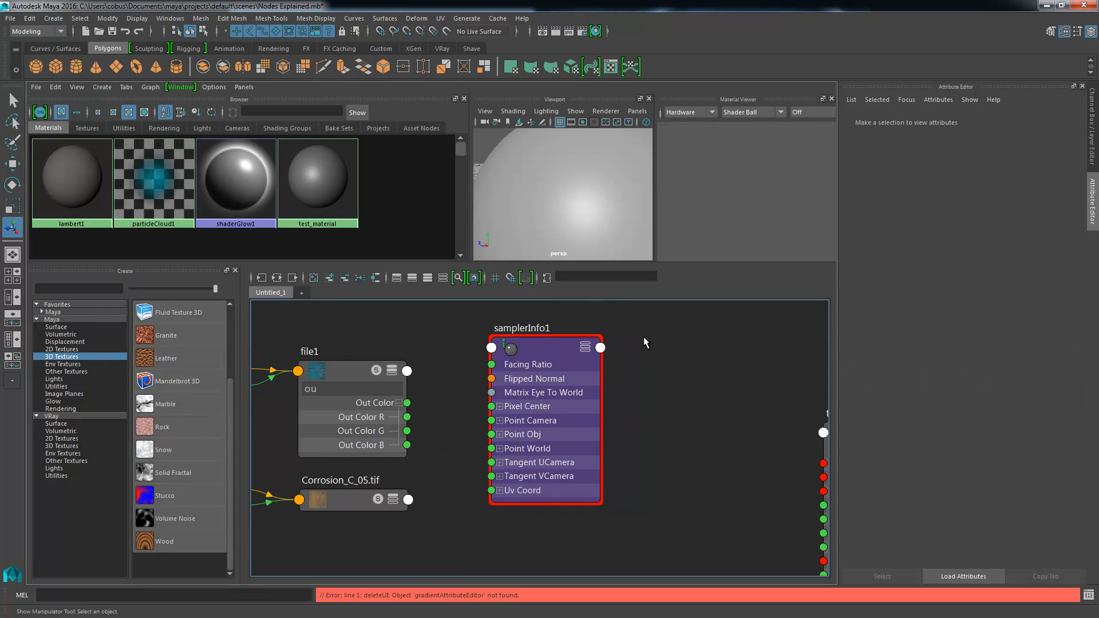
# Create a Ramp texture node from Maya's 2D Textures.
pyautogui.click(58, 349)
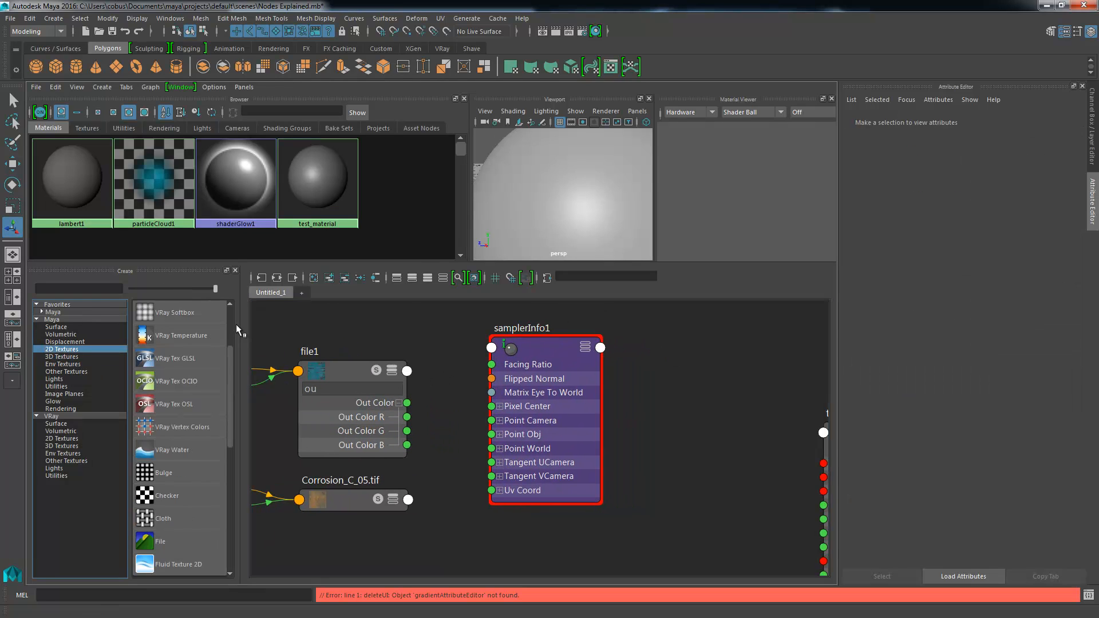
pyautogui.moveTo(230, 349); pyautogui.dragTo(230, 462)
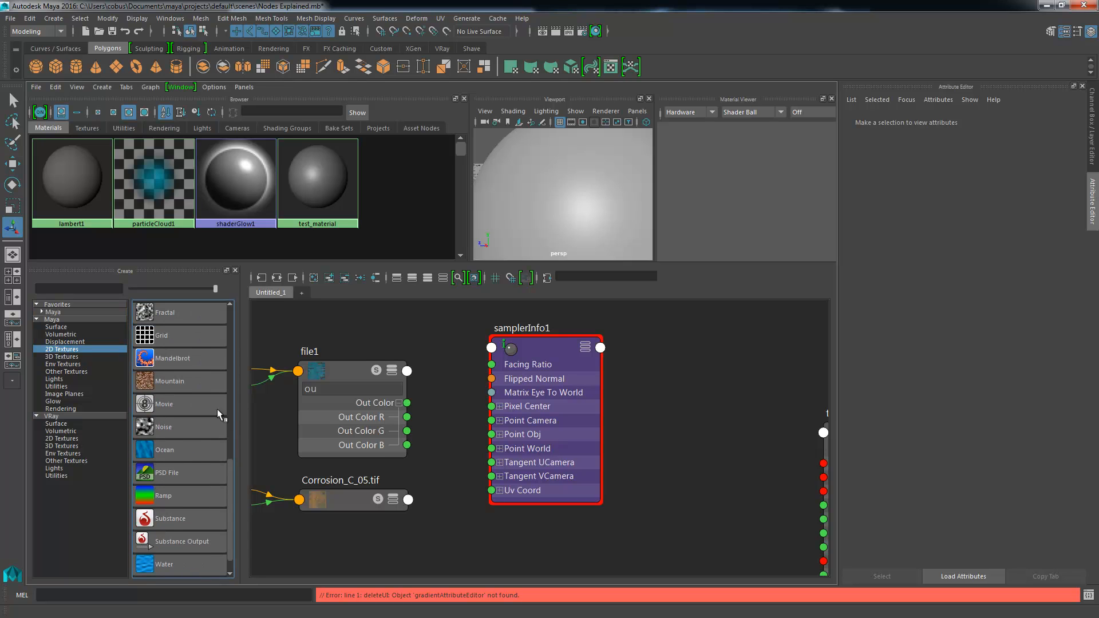
pyautogui.click(160, 495)
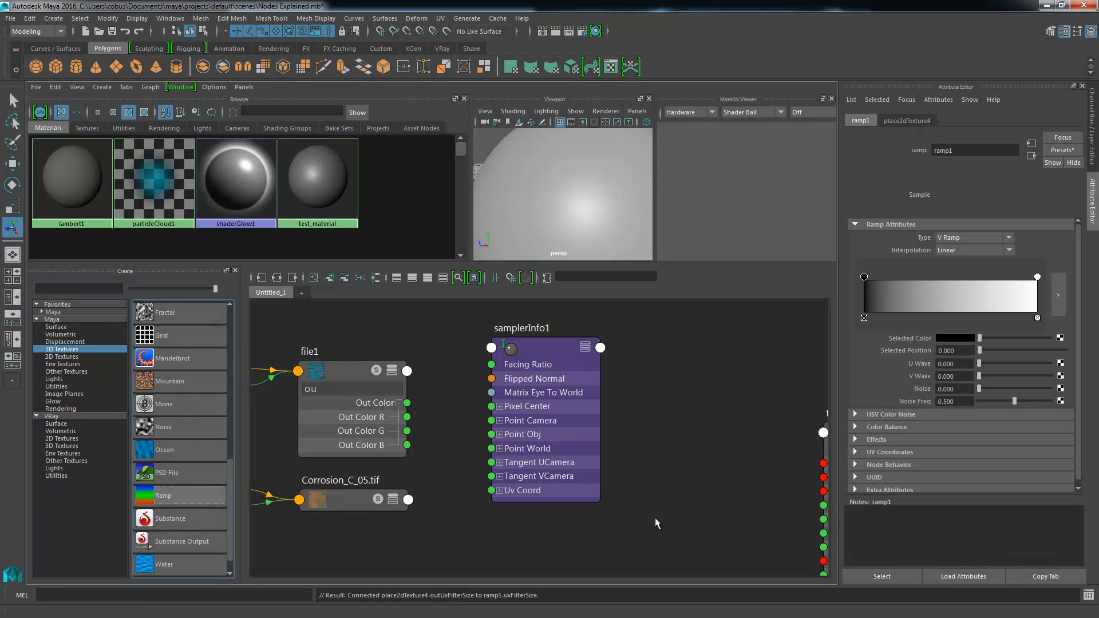
# Move the ramp1 and place2dTexture4 nodes together to just below samplerInfo1, beside test_material.
pyautogui.scroll(-10, 692, 459)
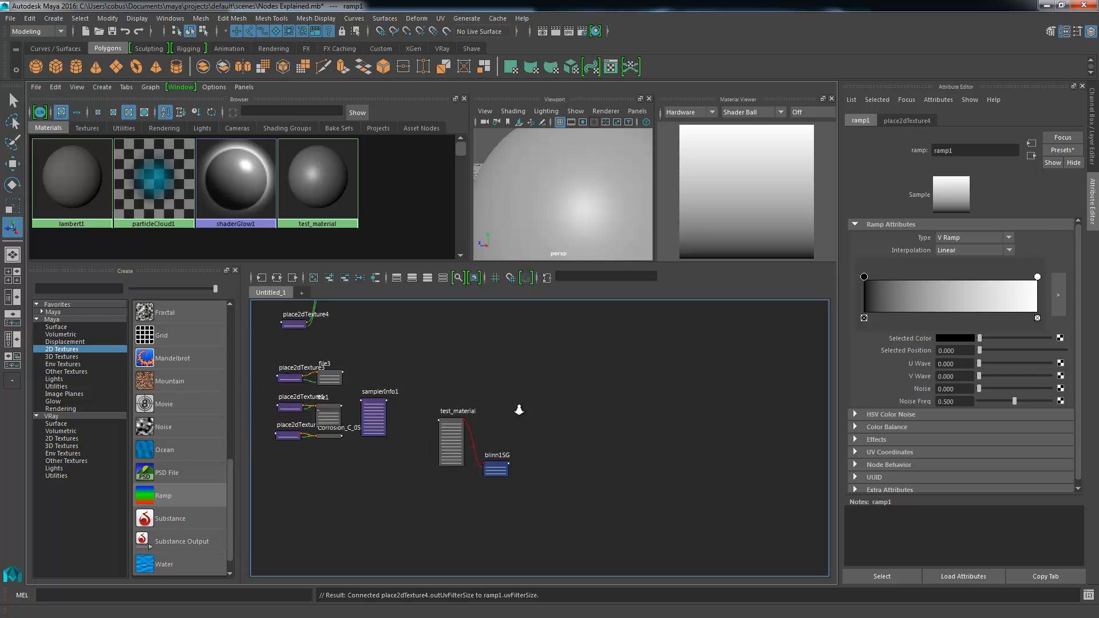
pyautogui.scroll(6, 372, 429)
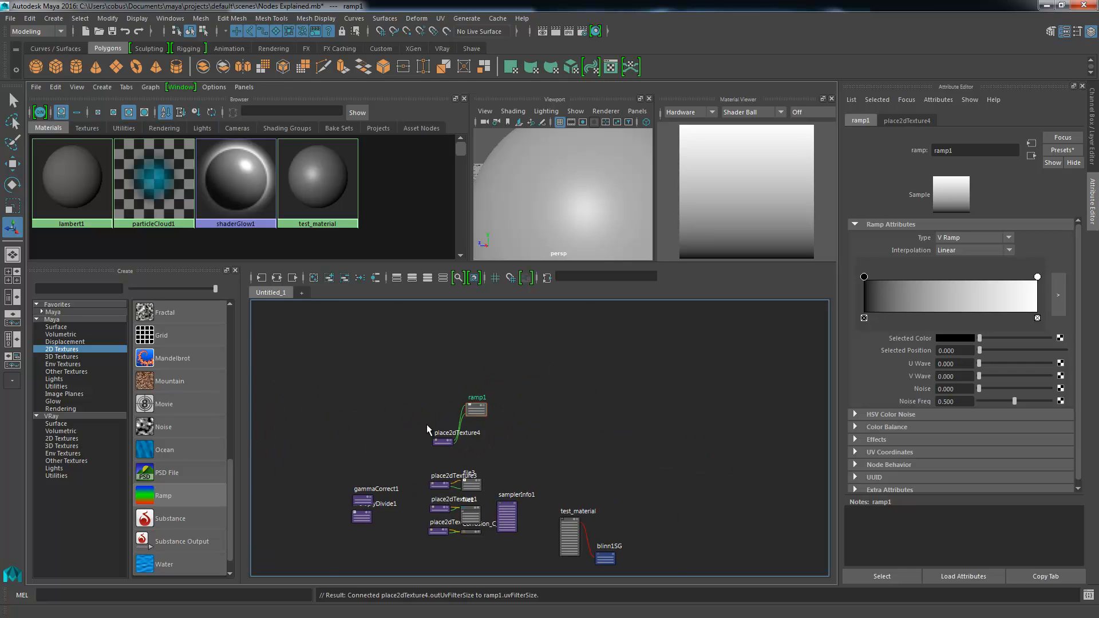
pyautogui.moveTo(515, 399); pyautogui.dragTo(507, 459)
pyautogui.moveTo(403, 400); pyautogui.dragTo(498, 471)
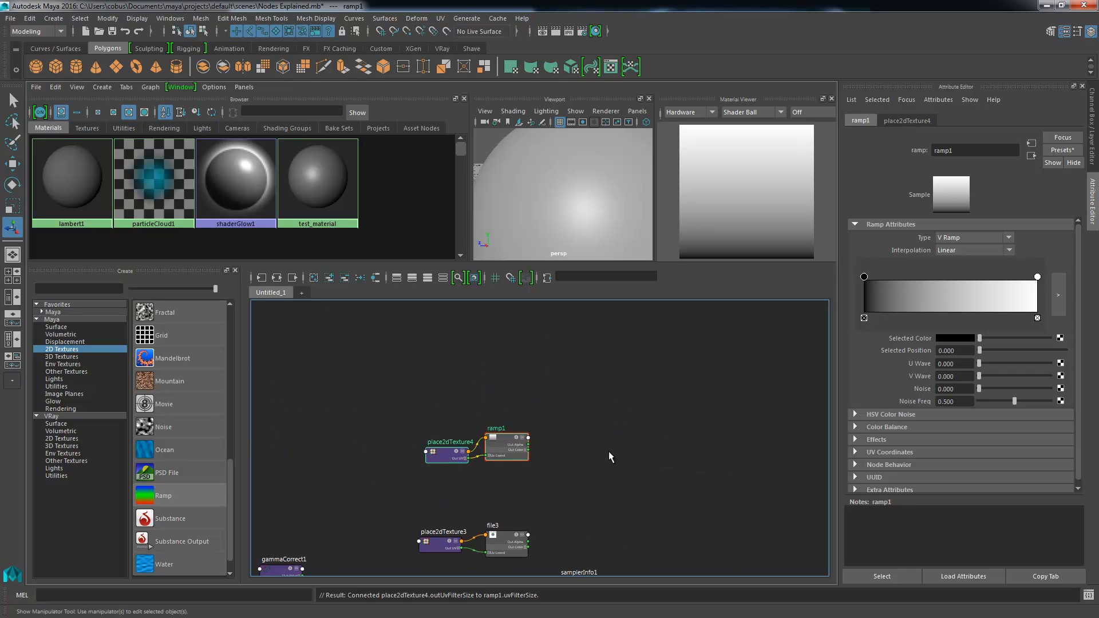
pyautogui.keyDown('alt'); pyautogui.moveTo(614, 445); pyautogui.dragTo(578, 309, button='middle'); pyautogui.keyUp('alt')
pyautogui.moveTo(483, 315); pyautogui.dragTo(609, 551)
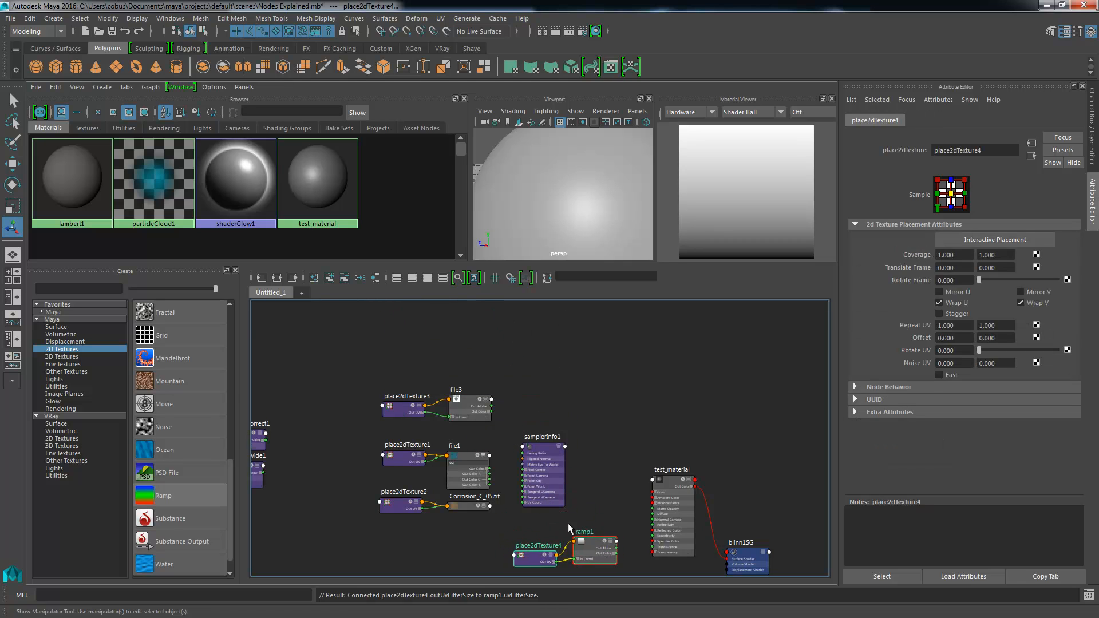
# Move the three file texture nodes and their place2dTexture nodes farther away from samplerInfo1 to free up space in the graph.
pyautogui.moveTo(368, 407); pyautogui.dragTo(464, 546)
pyautogui.moveTo(455, 491); pyautogui.dragTo(401, 514)
pyautogui.moveTo(341, 379); pyautogui.dragTo(464, 541)
pyautogui.moveTo(466, 481); pyautogui.dragTo(412, 497)
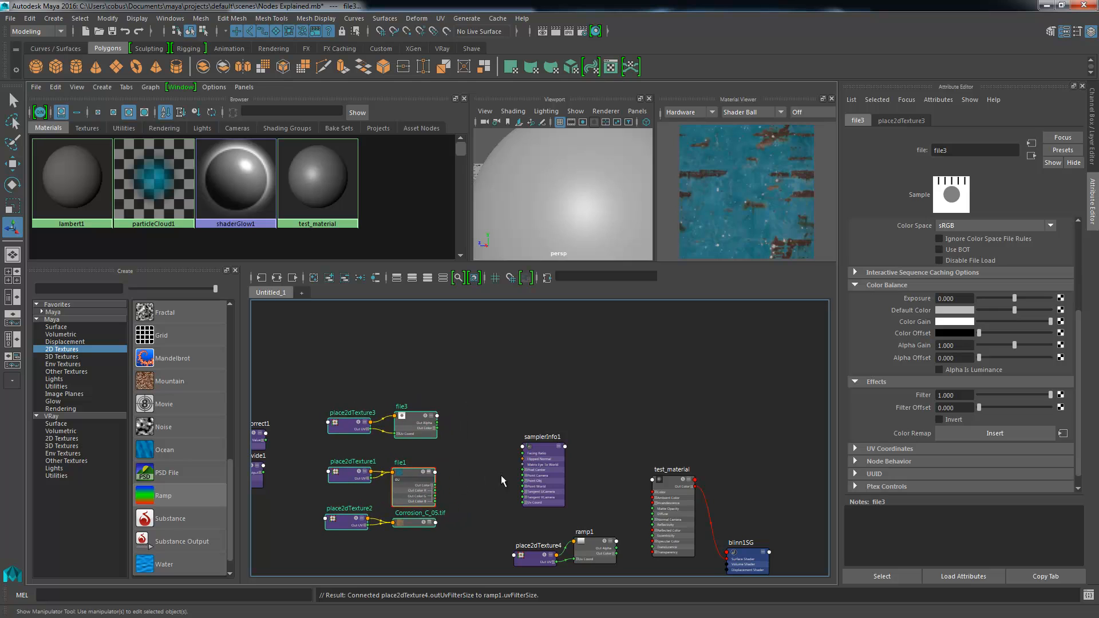
# Shift samplerInfo1 slightly and place ramp1 between it and test_material.
pyautogui.moveTo(535, 472); pyautogui.dragTo(517, 468)
pyautogui.moveTo(591, 545); pyautogui.dragTo(600, 471)
pyautogui.scroll(2, 627, 487)
pyautogui.keyDown('alt'); pyautogui.moveTo(627, 487); pyautogui.dragTo(740, 564, button='right'); pyautogui.keyUp('alt')
# Expand the Uv Coord attribute of ramp1 to expose its U Coord and V Coord inputs.
pyautogui.keyDown('alt'); pyautogui.moveTo(605, 441); pyautogui.dragTo(555, 332, button='middle'); pyautogui.keyUp('alt')
pyautogui.keyDown('alt'); pyautogui.moveTo(556, 332); pyautogui.dragTo(636, 410, button='right'); pyautogui.keyUp('alt')
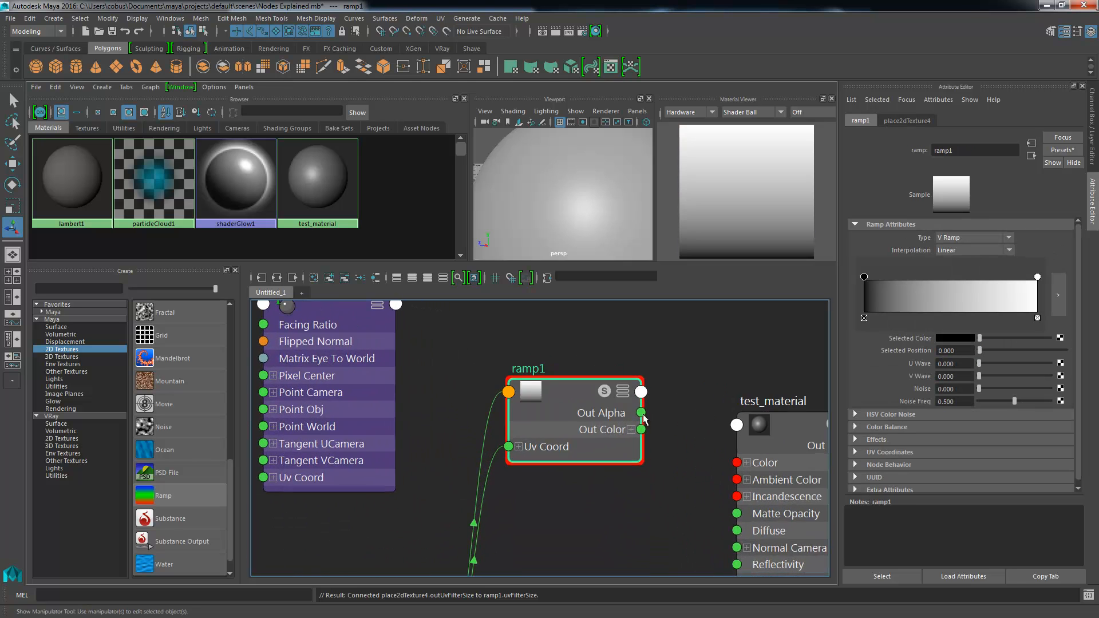
pyautogui.keyDown('alt'); pyautogui.moveTo(479, 345); pyautogui.dragTo(607, 376, button='middle'); pyautogui.keyUp('alt')
pyautogui.keyDown('alt'); pyautogui.moveTo(535, 362); pyautogui.dragTo(590, 397, button='right'); pyautogui.keyUp('alt')
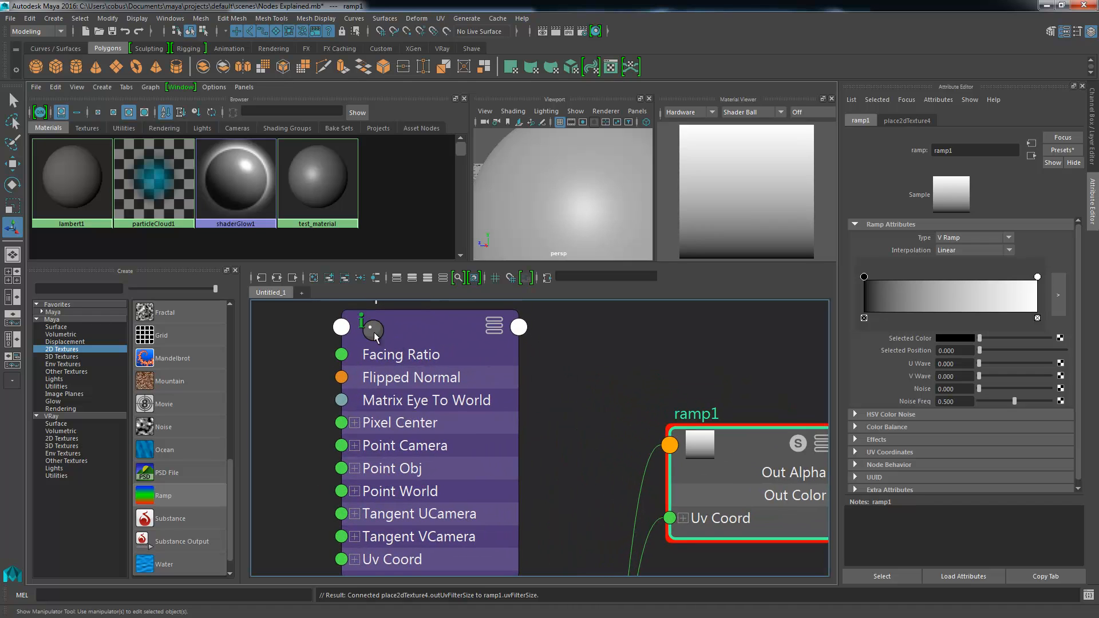
pyautogui.keyDown('alt'); pyautogui.moveTo(431, 365); pyautogui.dragTo(477, 378, button='right'); pyautogui.keyUp('alt')
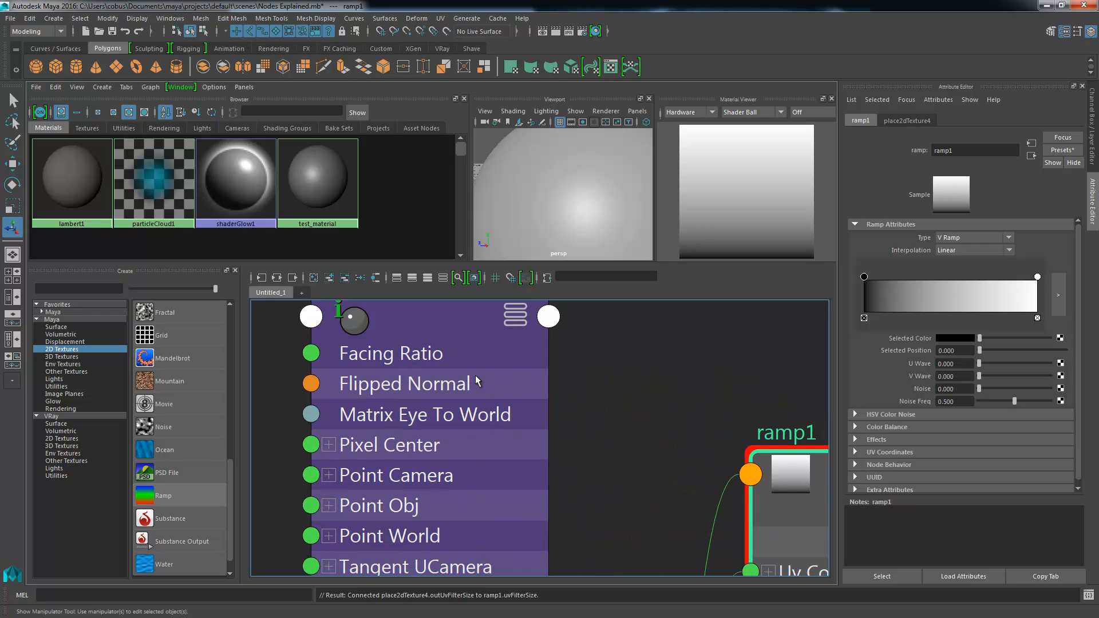
pyautogui.keyDown('alt'); pyautogui.moveTo(501, 364); pyautogui.dragTo(376, 361, button='middle'); pyautogui.keyUp('alt')
pyautogui.keyDown('alt'); pyautogui.moveTo(529, 449); pyautogui.dragTo(501, 341, button='middle'); pyautogui.keyUp('alt')
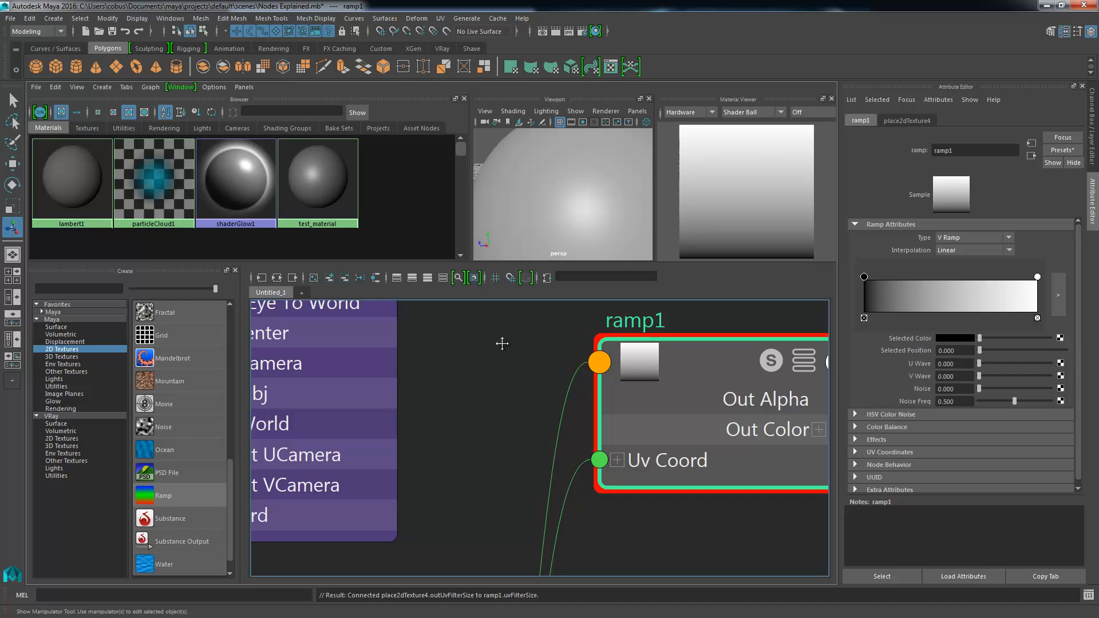
pyautogui.click(617, 462)
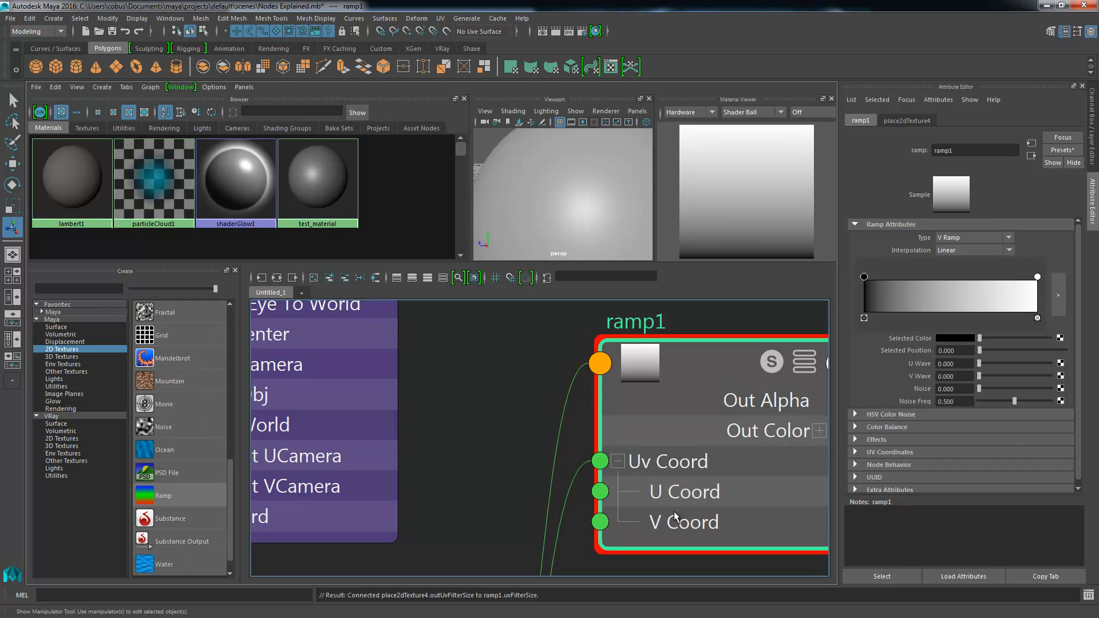
# Connect the Facing Ratio output of samplerInfo1 to the V Coord input of ramp1.
pyautogui.keyDown('alt'); pyautogui.moveTo(516, 368); pyautogui.dragTo(449, 336, button='right'); pyautogui.keyUp('alt')
pyautogui.keyDown('alt'); pyautogui.moveTo(451, 346); pyautogui.dragTo(342, 329, button='middle'); pyautogui.keyUp('alt')
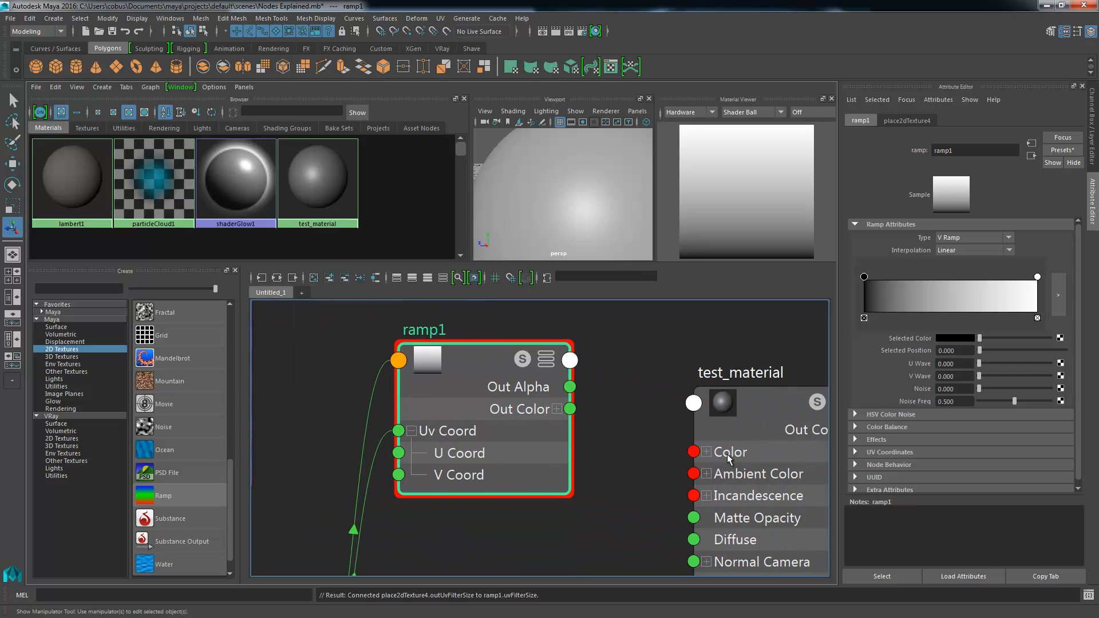
pyautogui.keyDown('alt'); pyautogui.moveTo(390, 333); pyautogui.dragTo(650, 423, button='middle'); pyautogui.keyUp('alt')
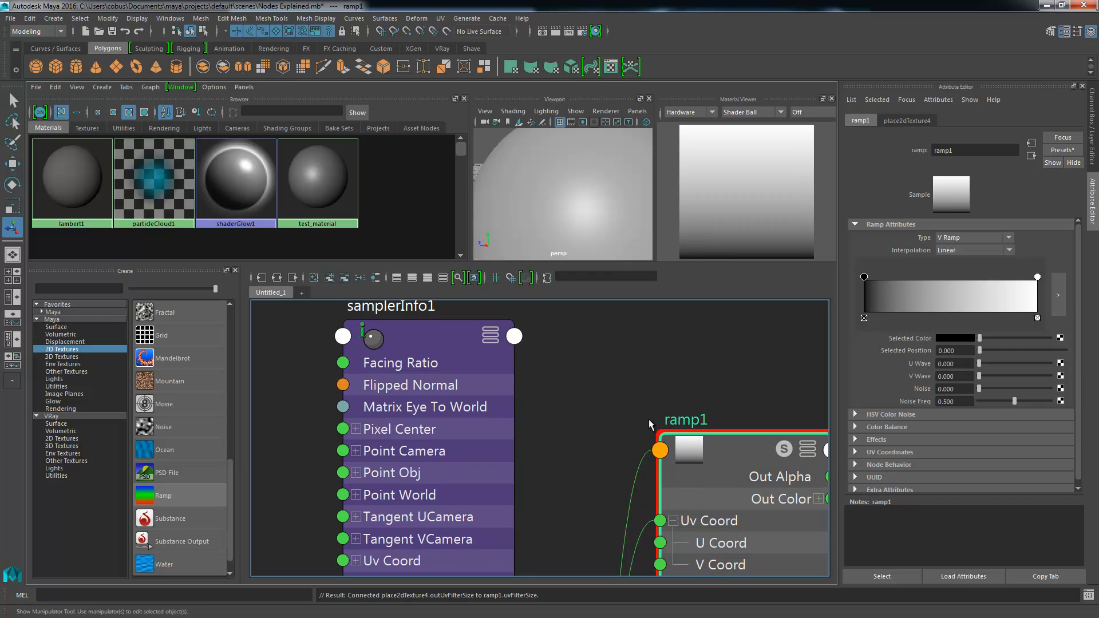
pyautogui.click(519, 340)
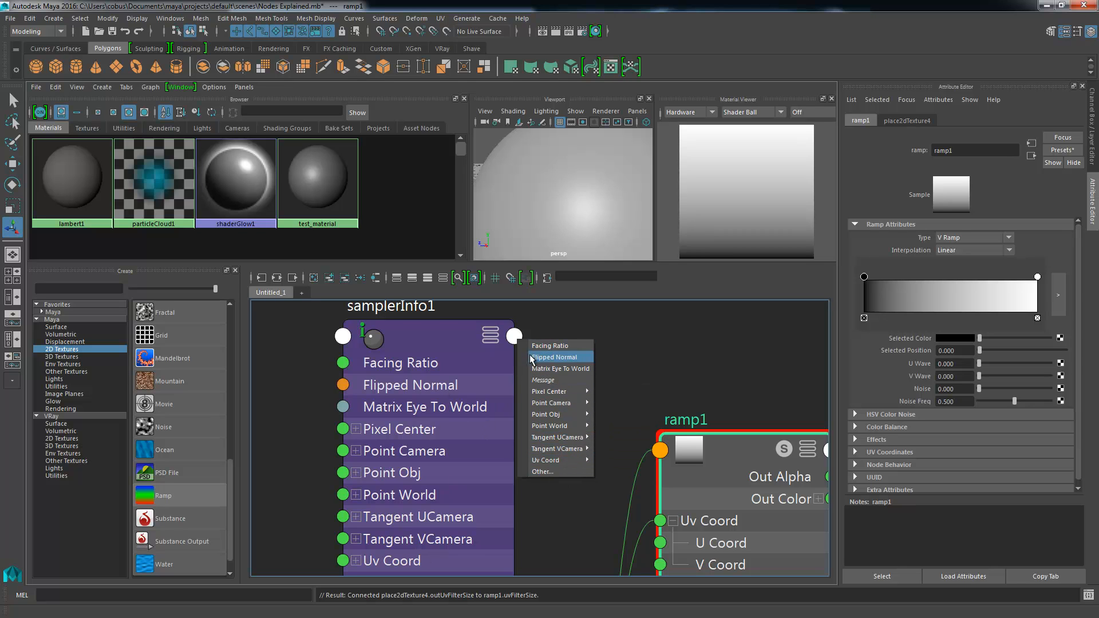
pyautogui.moveTo(545, 429)
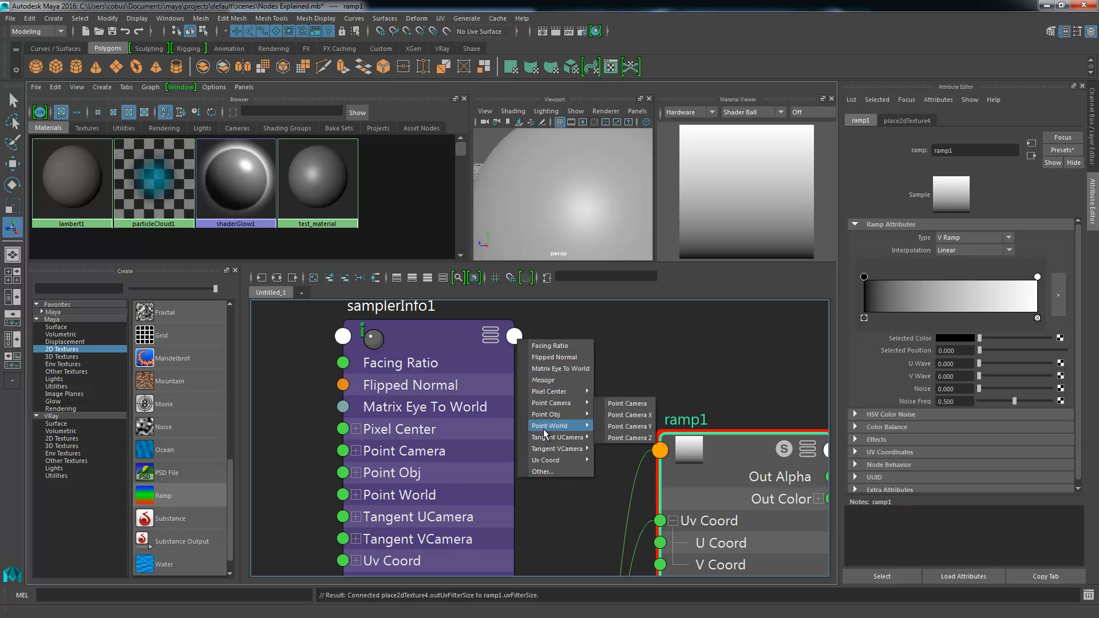
pyautogui.click(541, 345)
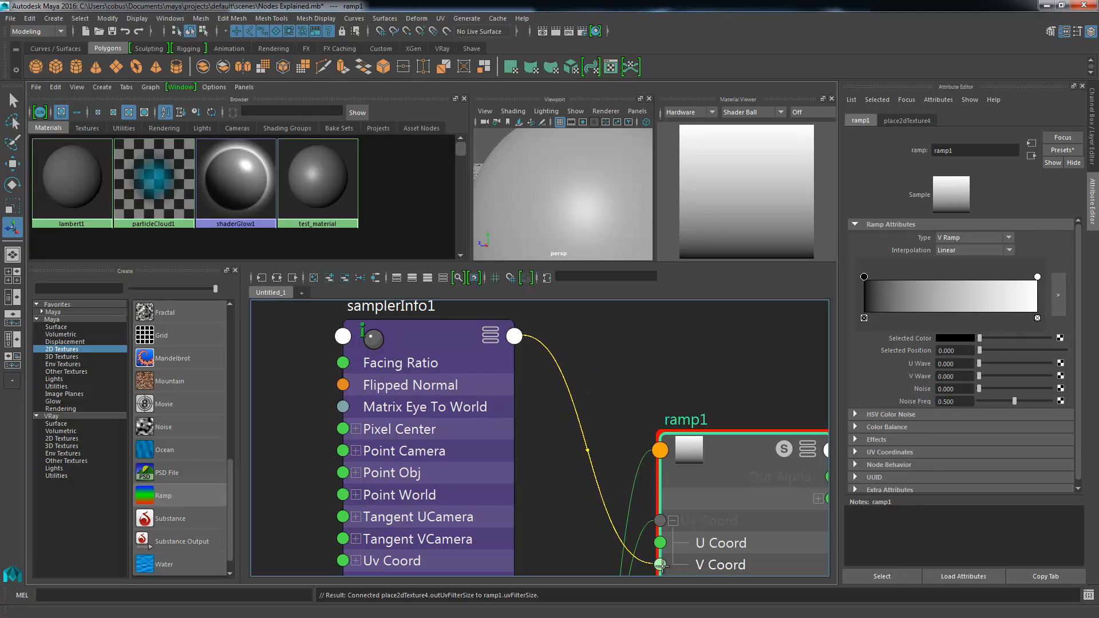
pyautogui.click(661, 565)
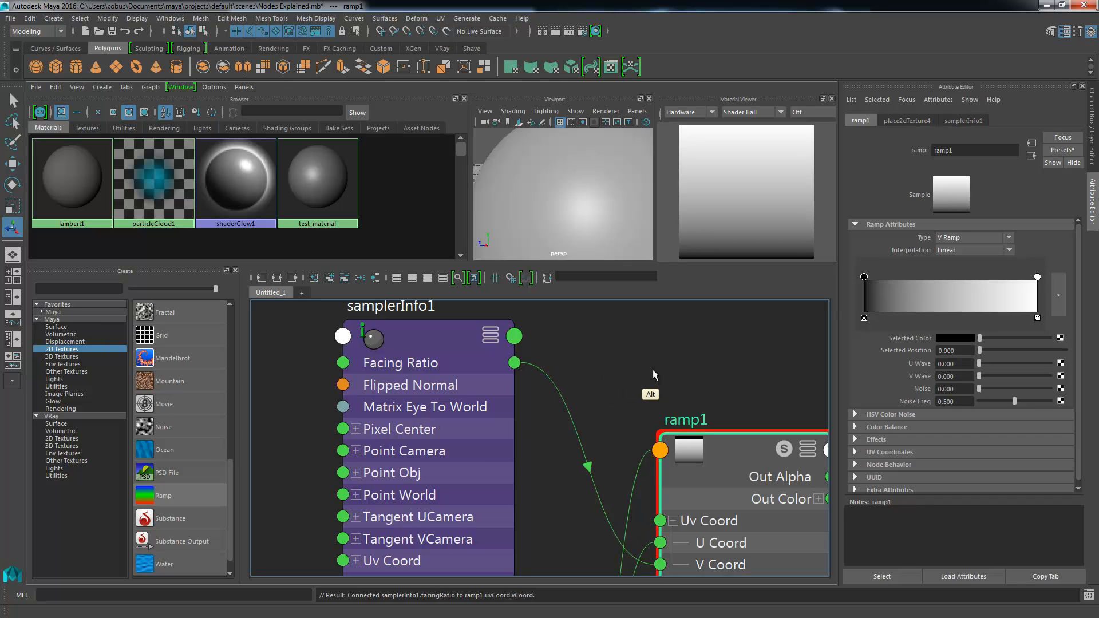
# Connect the Out Color of ramp1 to the Color input of test_material.
pyautogui.keyDown('alt'); pyautogui.moveTo(601, 392); pyautogui.dragTo(566, 377, button='right'); pyautogui.keyUp('alt')
pyautogui.keyDown('alt'); pyautogui.moveTo(634, 355); pyautogui.dragTo(451, 325, button='middle'); pyautogui.keyUp('alt')
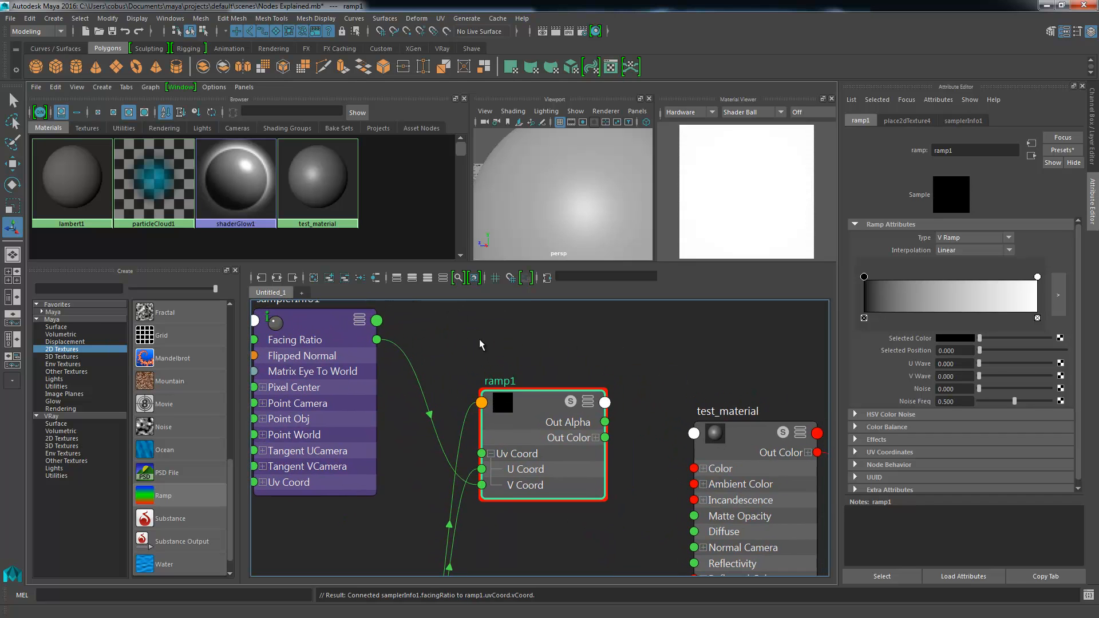
pyautogui.keyDown('alt'); pyautogui.moveTo(553, 426); pyautogui.dragTo(559, 448, button='middle'); pyautogui.keyUp('alt')
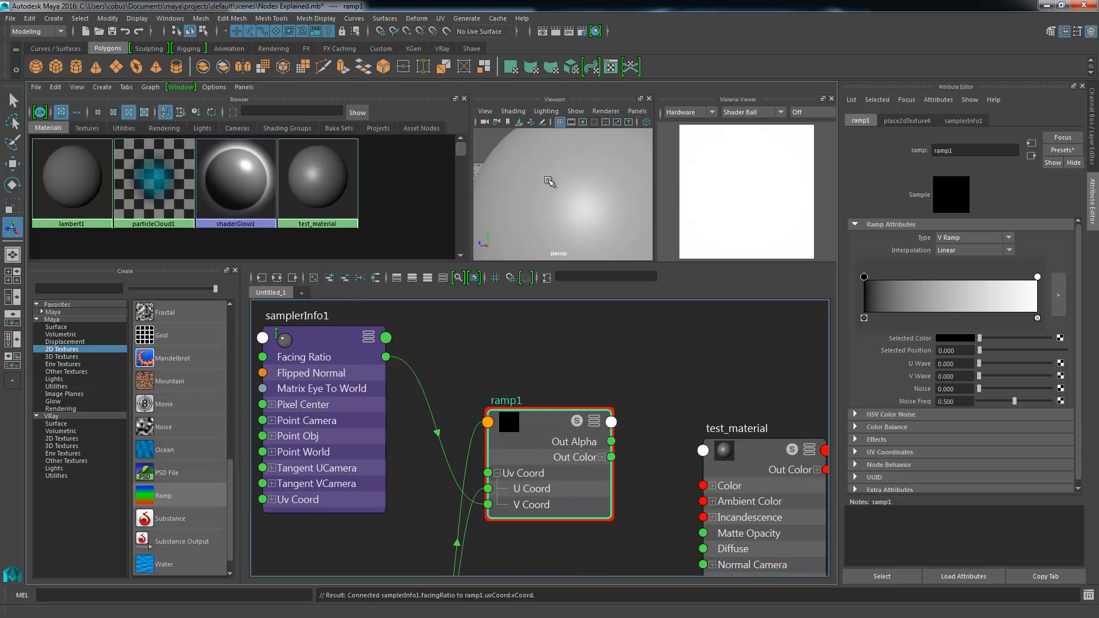
pyautogui.click(539, 212)
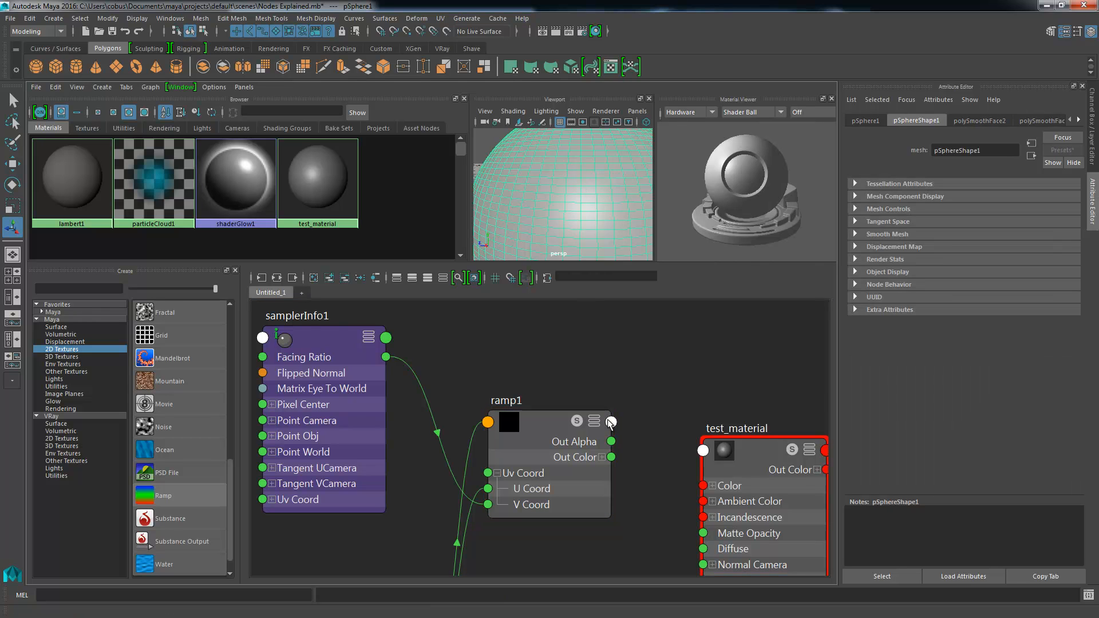
pyautogui.keyDown('alt'); pyautogui.moveTo(704, 442); pyautogui.dragTo(654, 416, button='middle'); pyautogui.keyUp('alt')
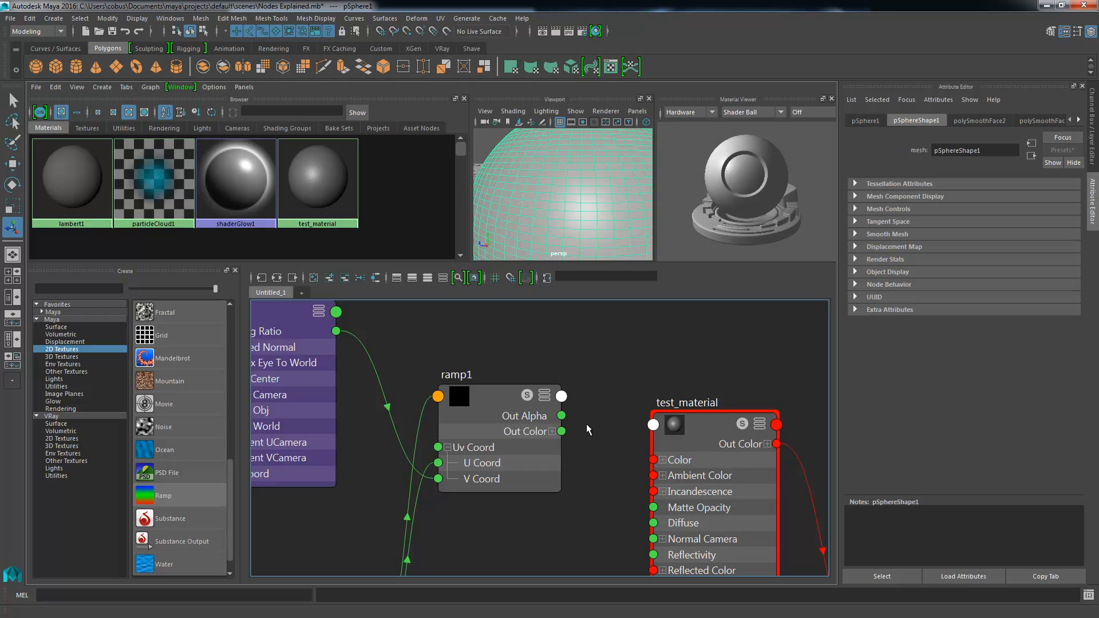
pyautogui.click(677, 455)
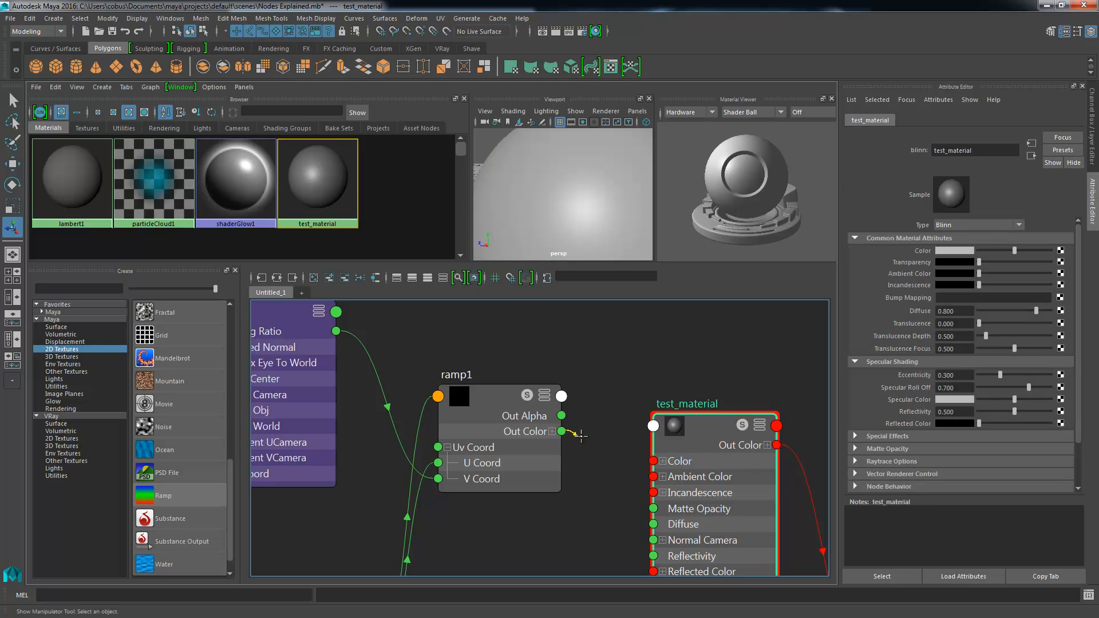
pyautogui.moveTo(581, 437); pyautogui.dragTo(654, 462)
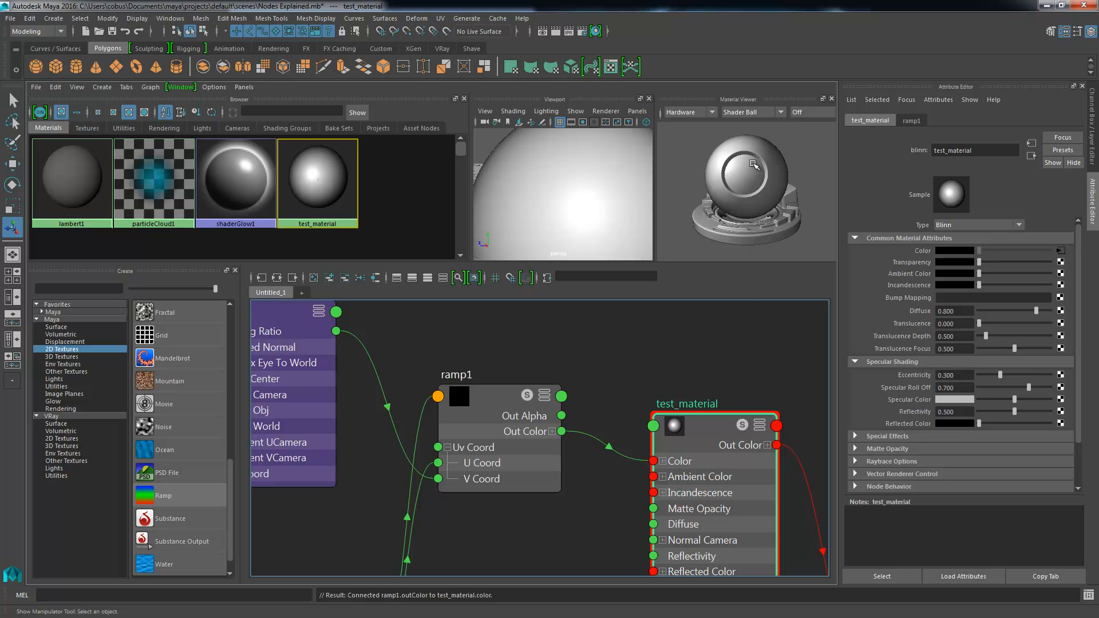
# Inspect the ramp shading on the sphere from a wider view, then select the sphere and enlarge the perspective view.
pyautogui.keyDown('alt'); pyautogui.moveTo(611, 215); pyautogui.dragTo(543, 163, button='right'); pyautogui.keyUp('alt')
pyautogui.keyDown('alt'); pyautogui.moveTo(619, 207); pyautogui.dragTo(581, 202); pyautogui.keyUp('alt')
pyautogui.keyDown('alt'); pyautogui.moveTo(590, 205); pyautogui.dragTo(595, 161, button='right'); pyautogui.keyUp('alt')
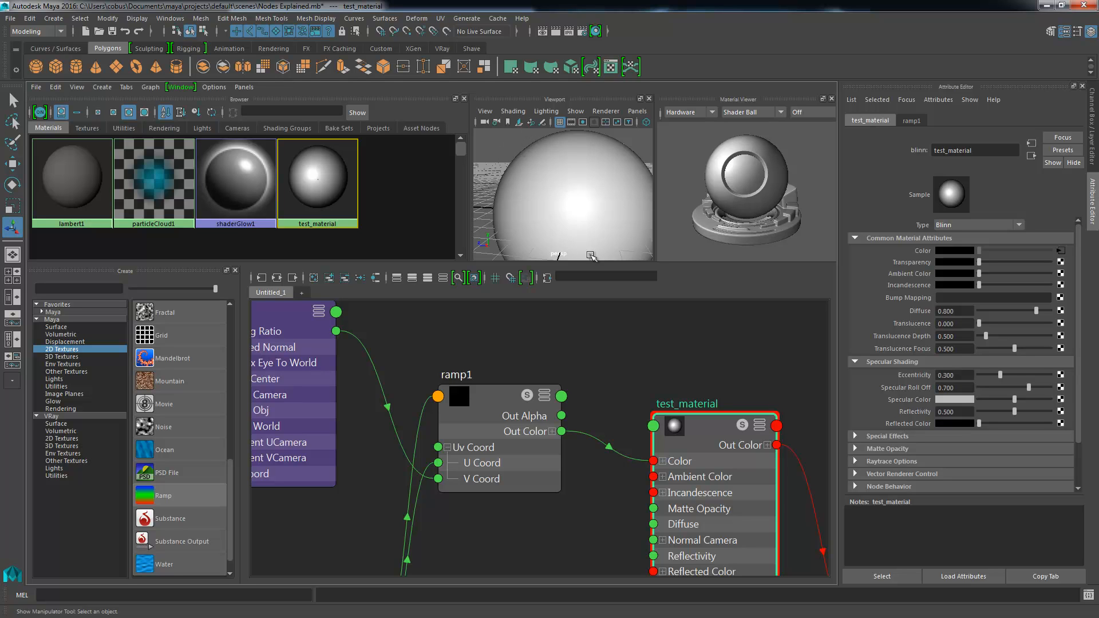
pyautogui.click(585, 214)
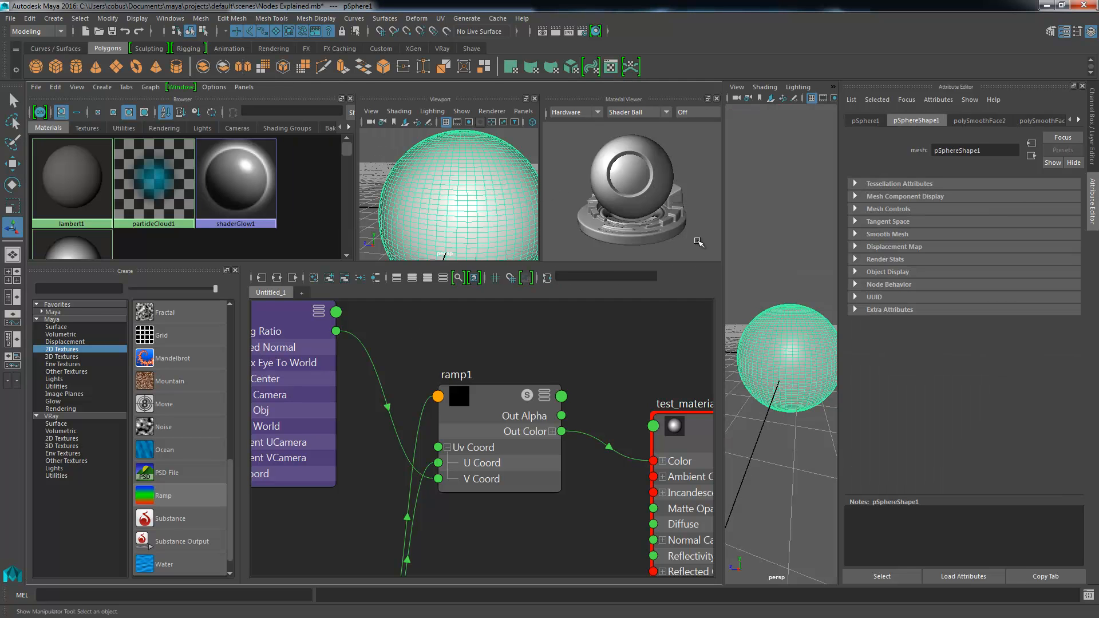
pyautogui.press('space')
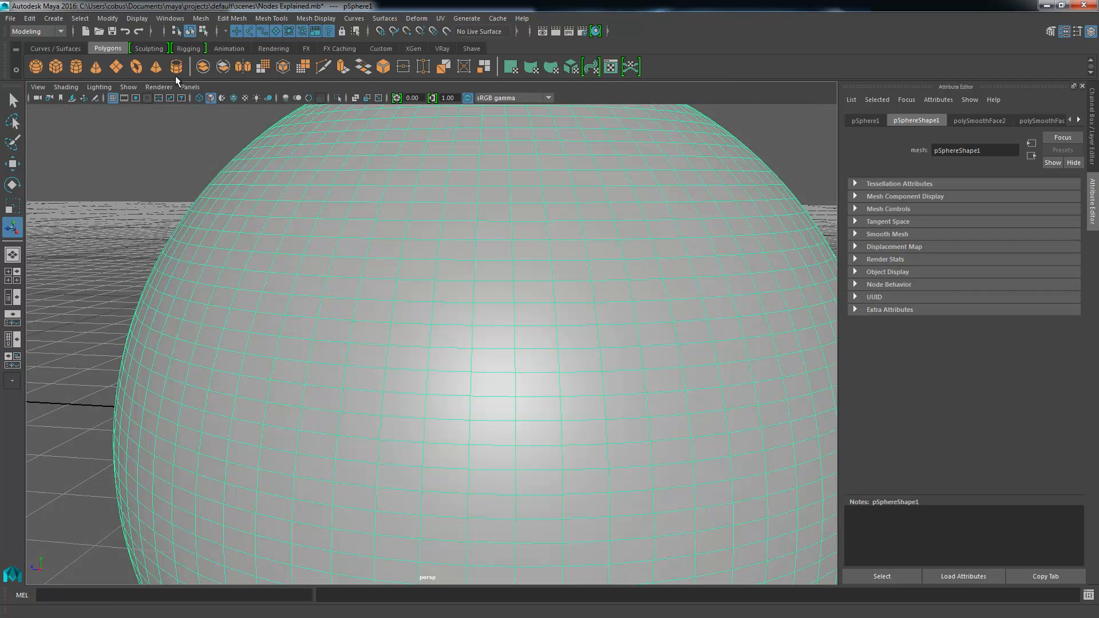
# Display the face normals on the selected sphere and view its surface up close.
pyautogui.click(144, 20)
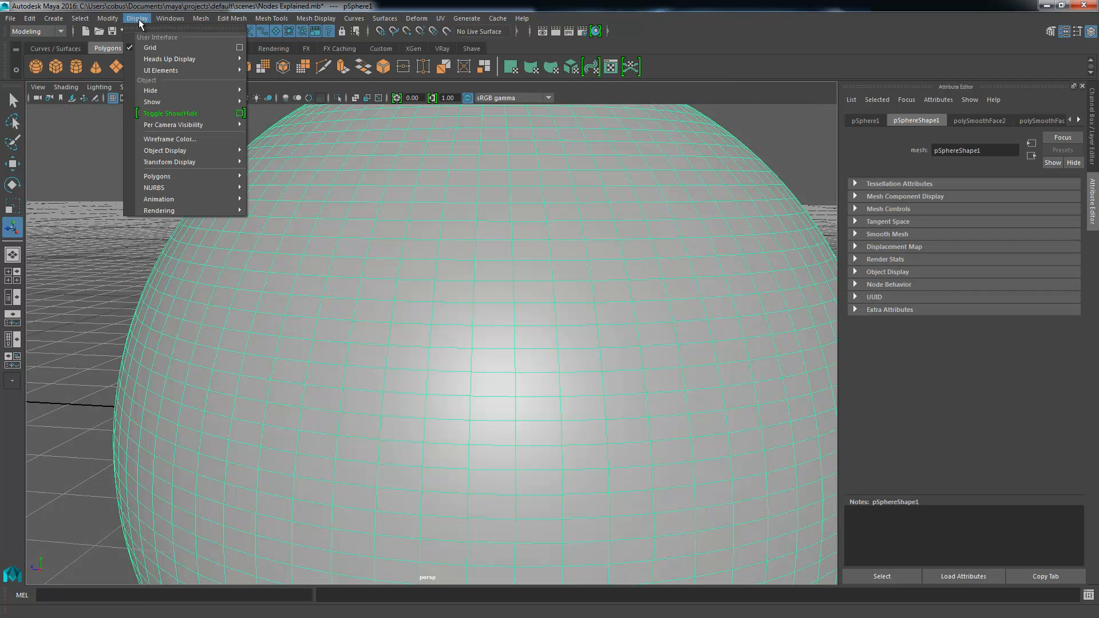
pyautogui.moveTo(118, 22)
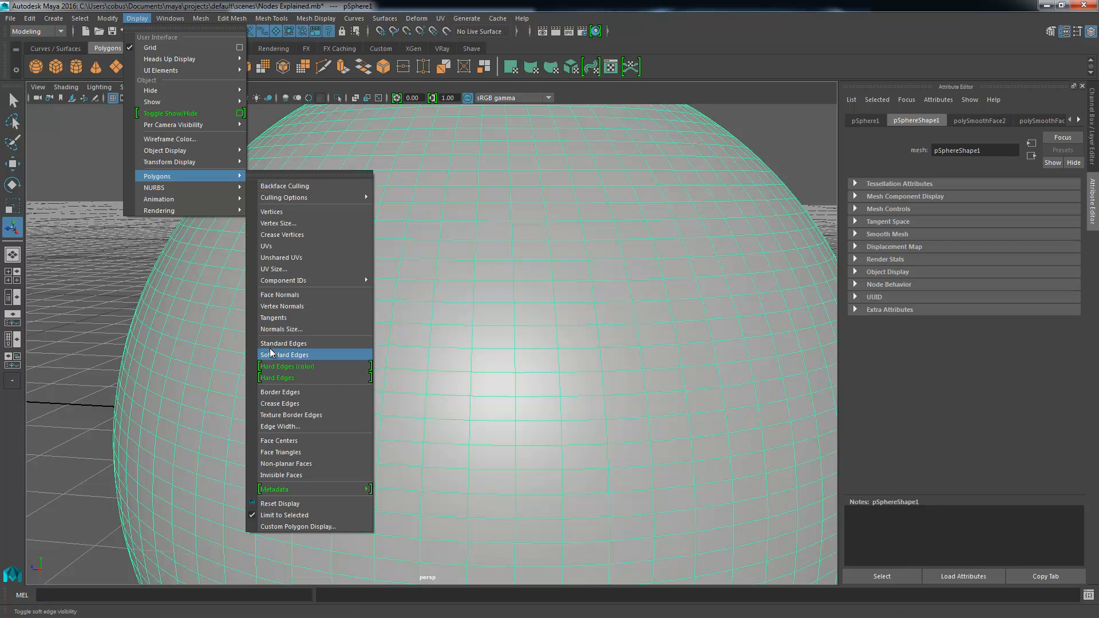
pyautogui.press('Escape')
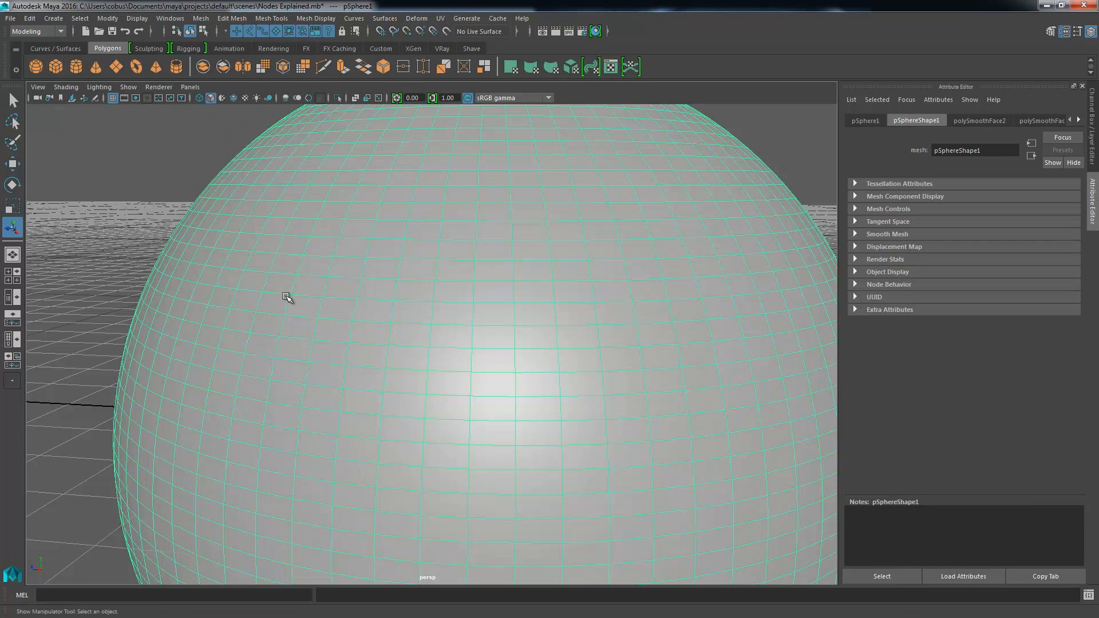
pyautogui.keyDown('alt'); pyautogui.moveTo(268, 282); pyautogui.dragTo(349, 253, button='right'); pyautogui.keyUp('alt')
pyautogui.keyDown('alt'); pyautogui.moveTo(348, 252); pyautogui.dragTo(412, 285); pyautogui.keyUp('alt')
pyautogui.keyDown('alt'); pyautogui.moveTo(412, 285); pyautogui.dragTo(410, 314, button='right'); pyautogui.keyUp('alt')
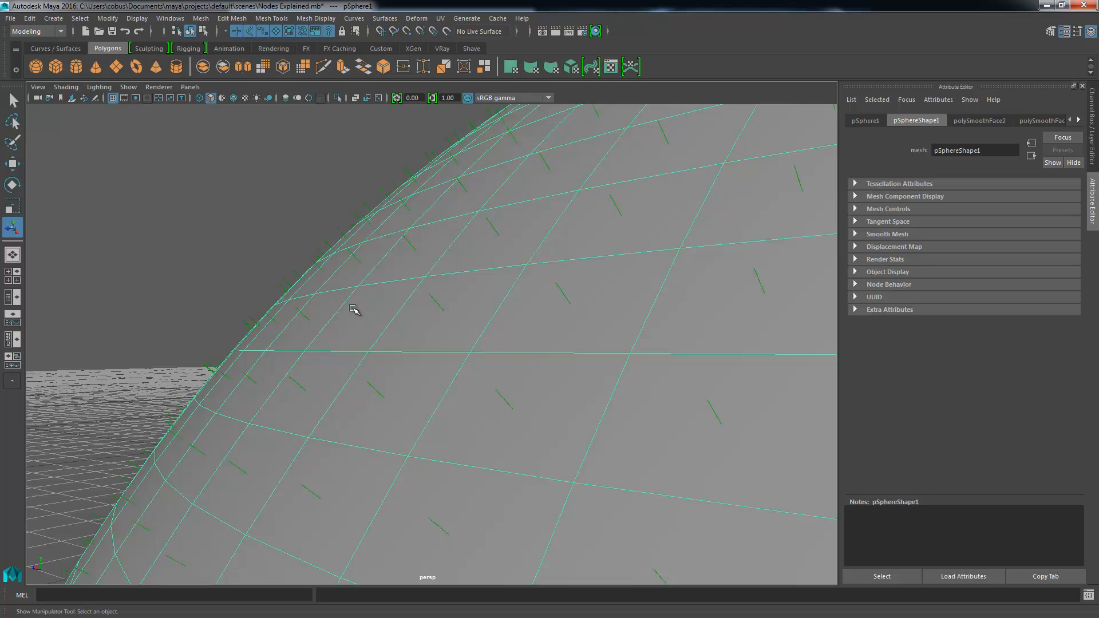
# Examine how the face normals are oriented across the sphere, from its edge to the side facing the camera.
pyautogui.keyDown('alt'); pyautogui.moveTo(559, 282); pyautogui.dragTo(378, 194, button='right'); pyautogui.keyUp('alt')
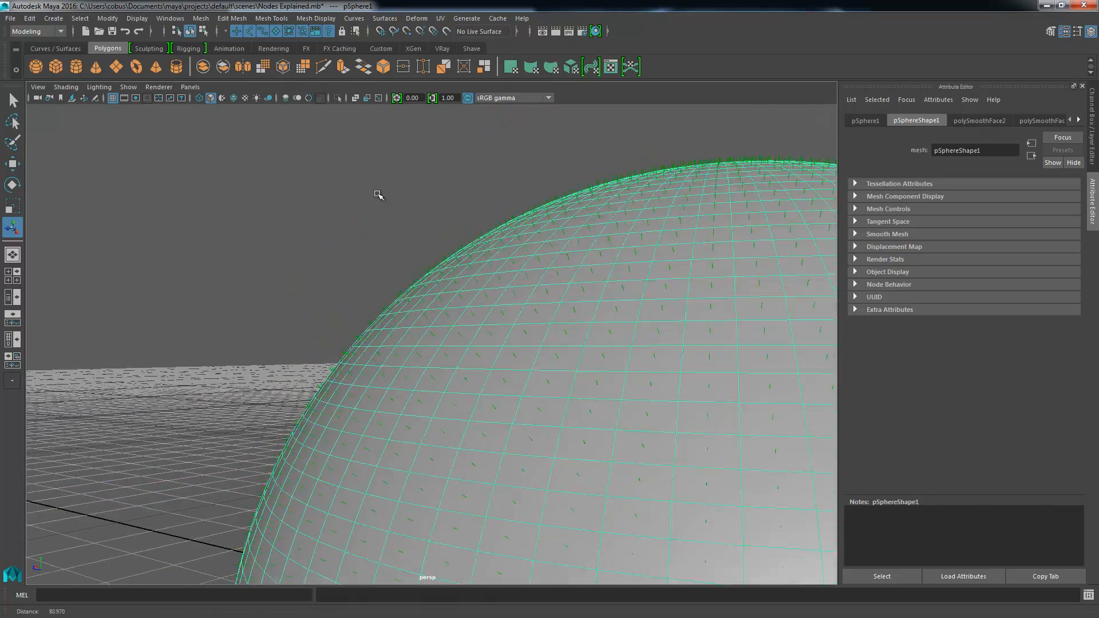
pyautogui.keyDown('alt'); pyautogui.moveTo(378, 193); pyautogui.dragTo(508, 363); pyautogui.keyUp('alt')
pyautogui.keyDown('alt'); pyautogui.moveTo(508, 363); pyautogui.dragTo(360, 193, button='middle'); pyautogui.keyUp('alt')
pyautogui.keyDown('alt'); pyautogui.moveTo(447, 278); pyautogui.dragTo(492, 211); pyautogui.keyUp('alt')
pyautogui.keyDown('alt'); pyautogui.moveTo(493, 211); pyautogui.dragTo(384, 180, button='right'); pyautogui.keyUp('alt')
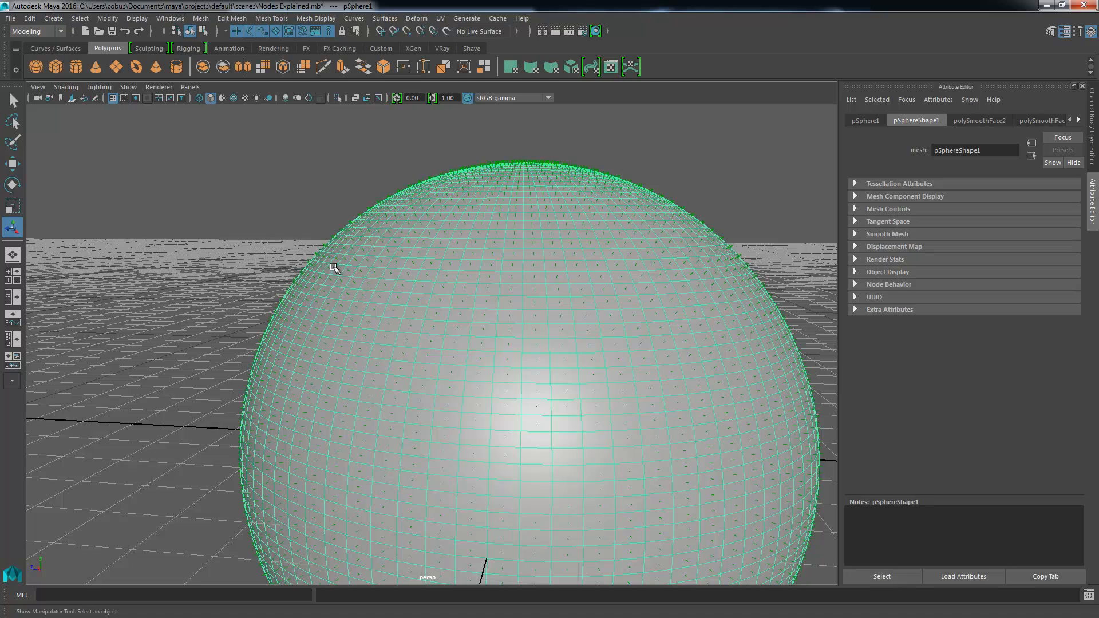
pyautogui.keyDown('alt'); pyautogui.moveTo(513, 373); pyautogui.dragTo(412, 170, button='middle'); pyautogui.keyUp('alt')
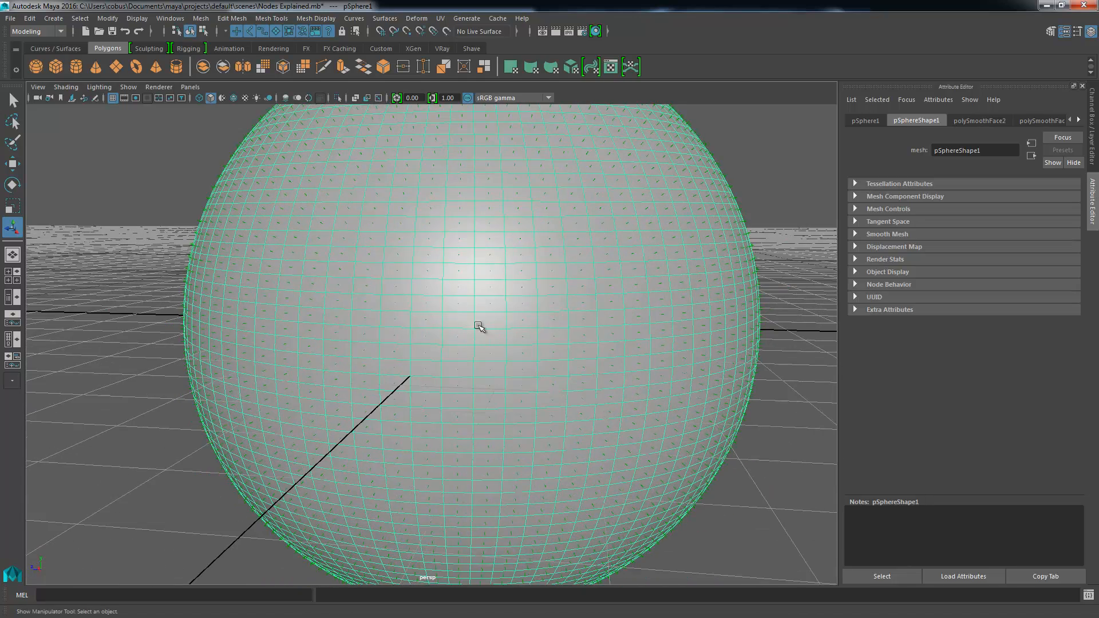
pyautogui.keyDown('alt'); pyautogui.moveTo(514, 274); pyautogui.dragTo(426, 239, button='right'); pyautogui.keyUp('alt')
pyautogui.keyDown('alt'); pyautogui.moveTo(415, 266); pyautogui.dragTo(390, 285, button='middle'); pyautogui.keyUp('alt')
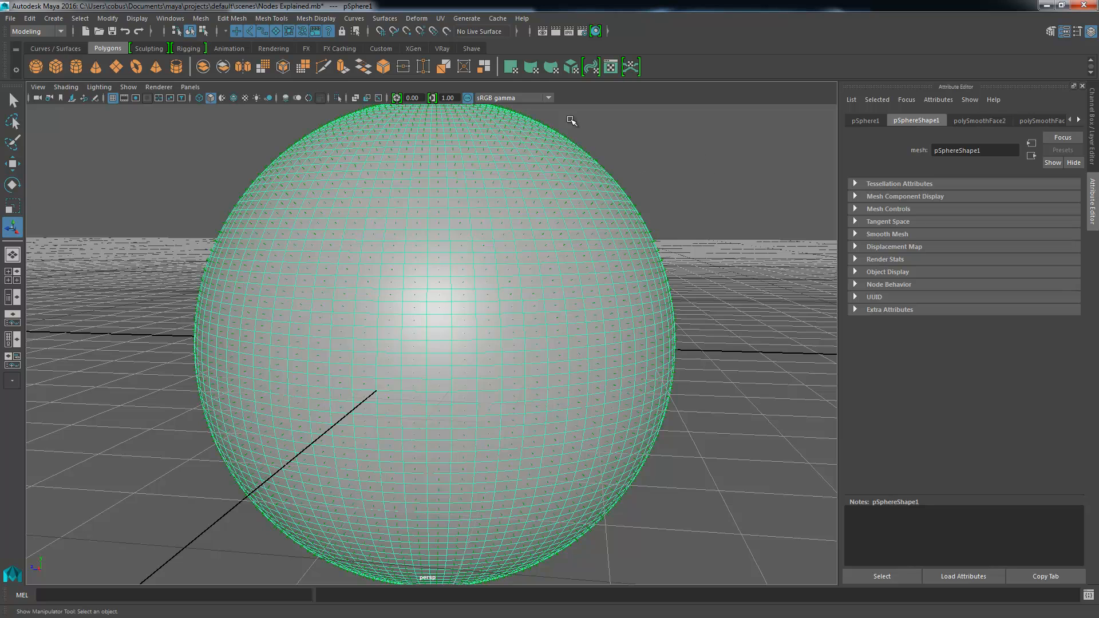
# Lengthen the sphere's face normals with the custom polygon display options, applying a normals size of 2.7492, and reselect the sphere.
pyautogui.click(137, 18)
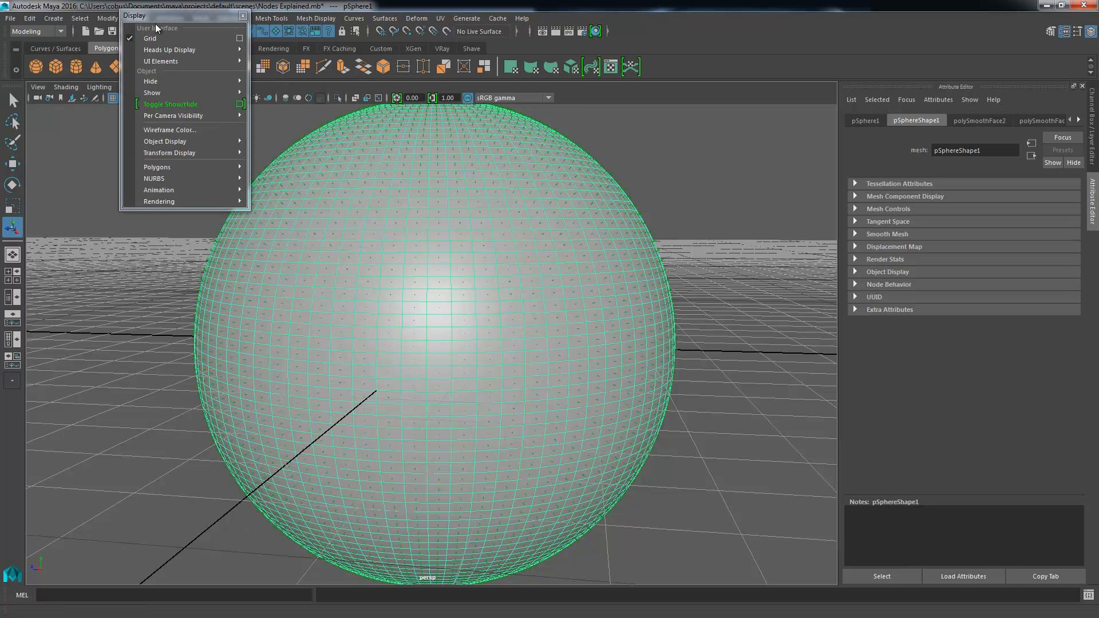
pyautogui.click(244, 16)
pyautogui.click(137, 18)
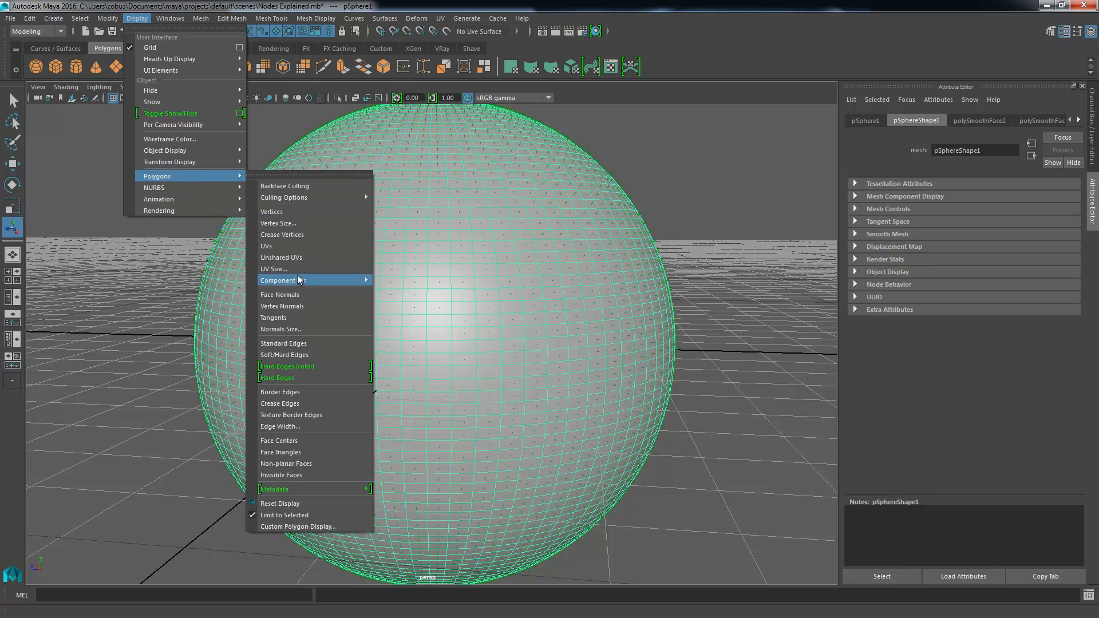
pyautogui.click(318, 527)
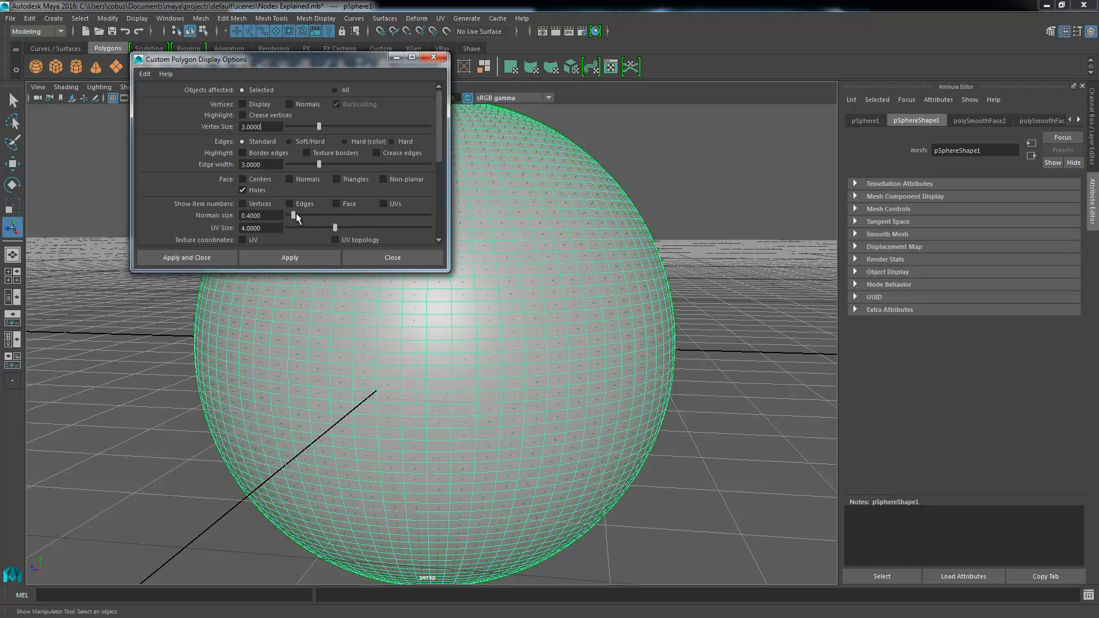
pyautogui.moveTo(296, 215); pyautogui.dragTo(458, 218)
pyautogui.click(300, 257)
pyautogui.click(319, 258)
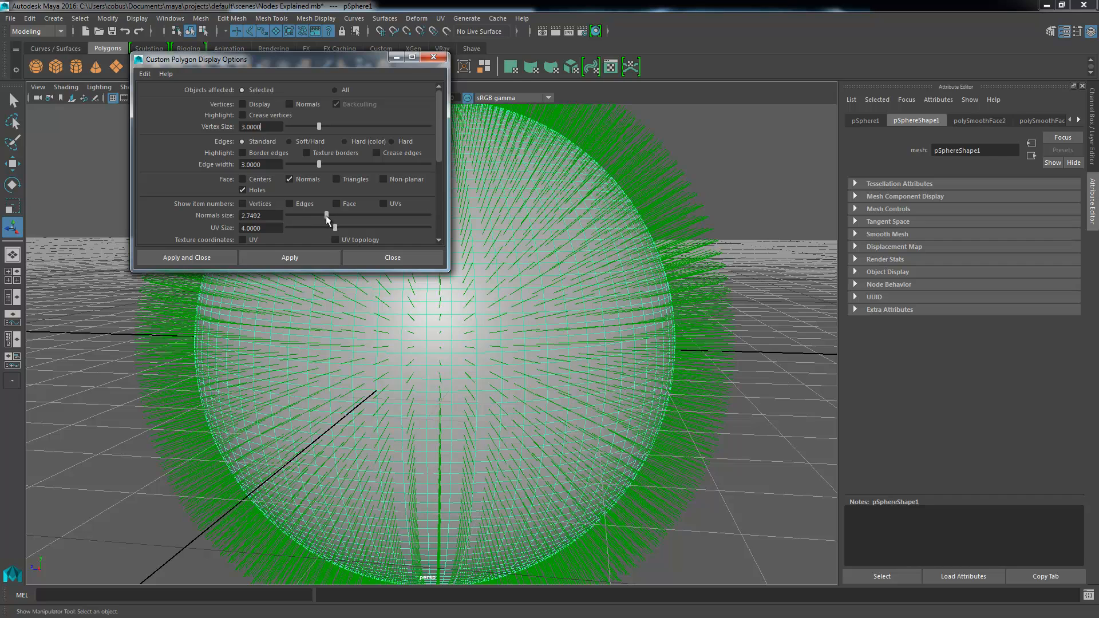
pyautogui.click(317, 254)
pyautogui.click(662, 171)
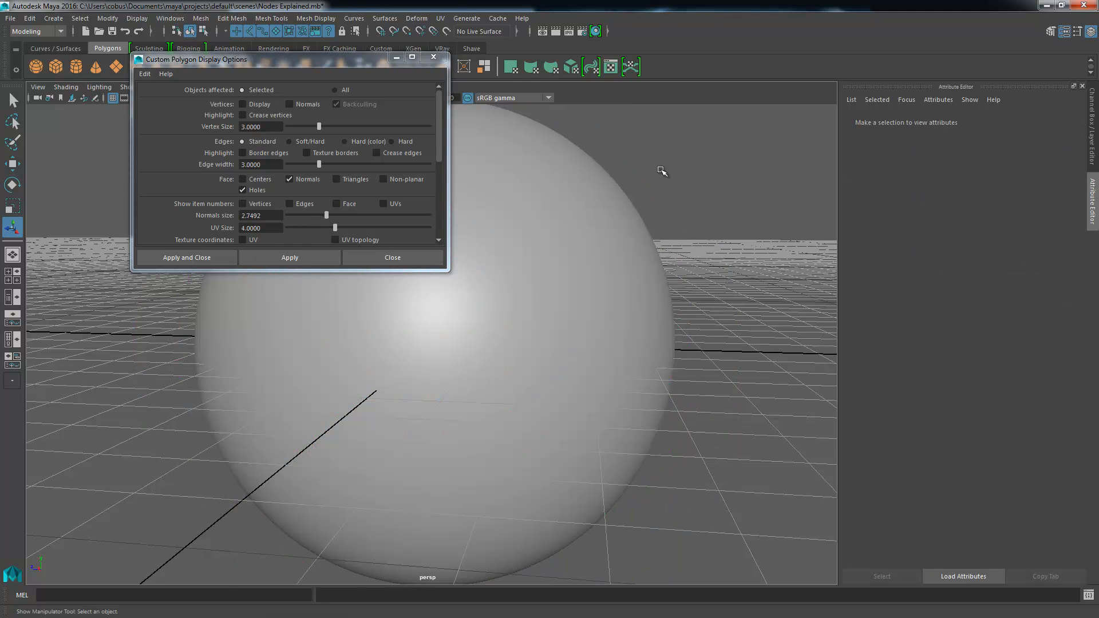
pyautogui.click(498, 172)
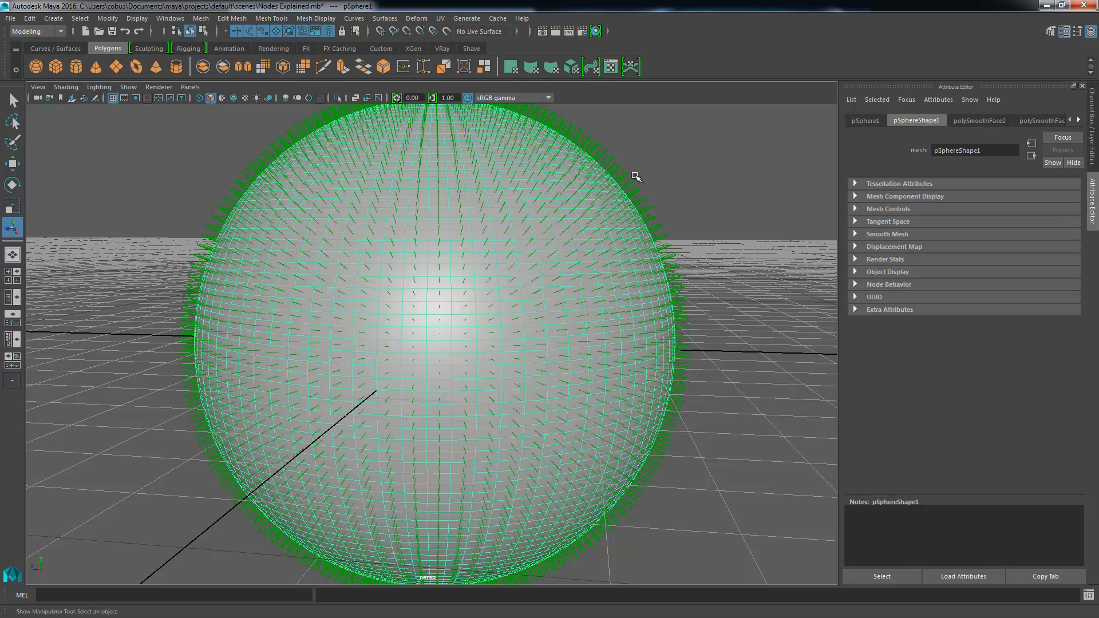
# Reset the sphere's polygon display to remove the face normals and return to the full Hypershade layout.
pyautogui.press('space')
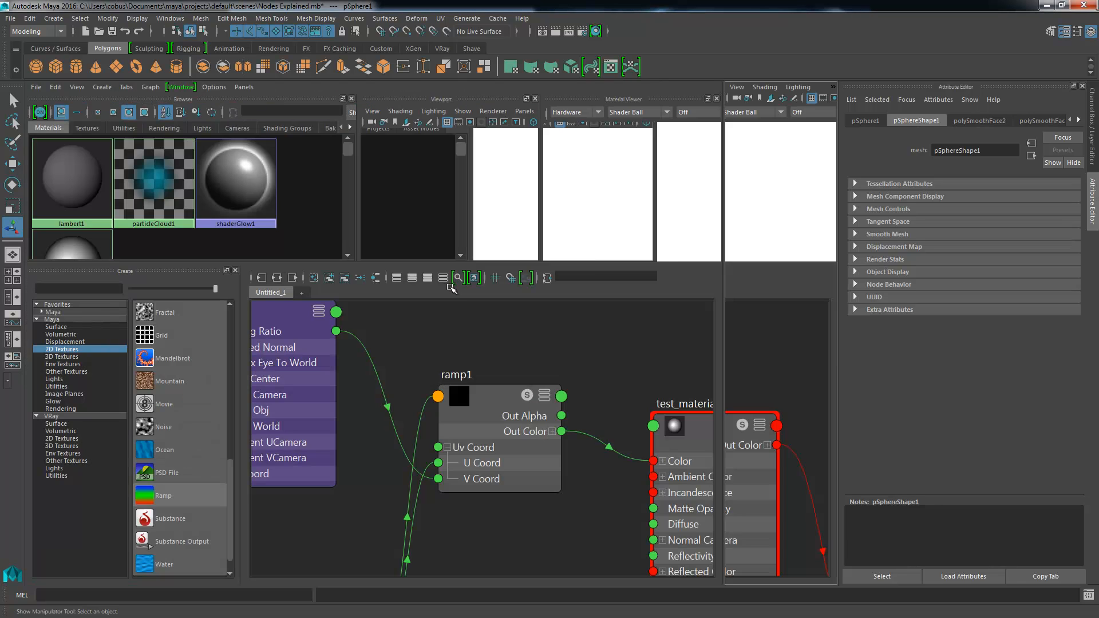
pyautogui.click(136, 18)
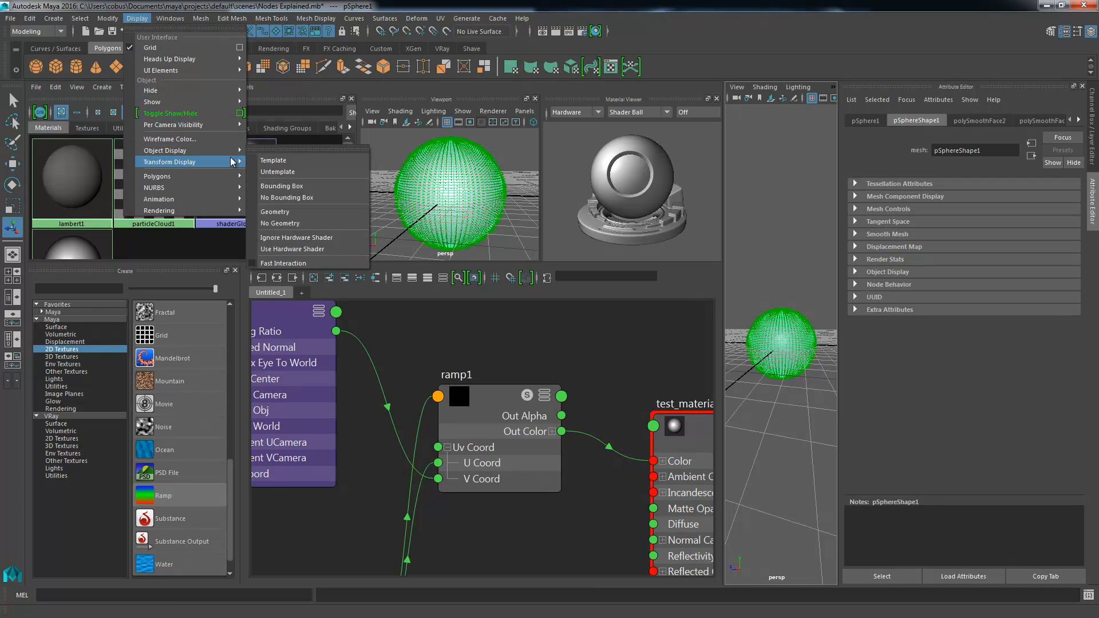
pyautogui.moveTo(208, 198)
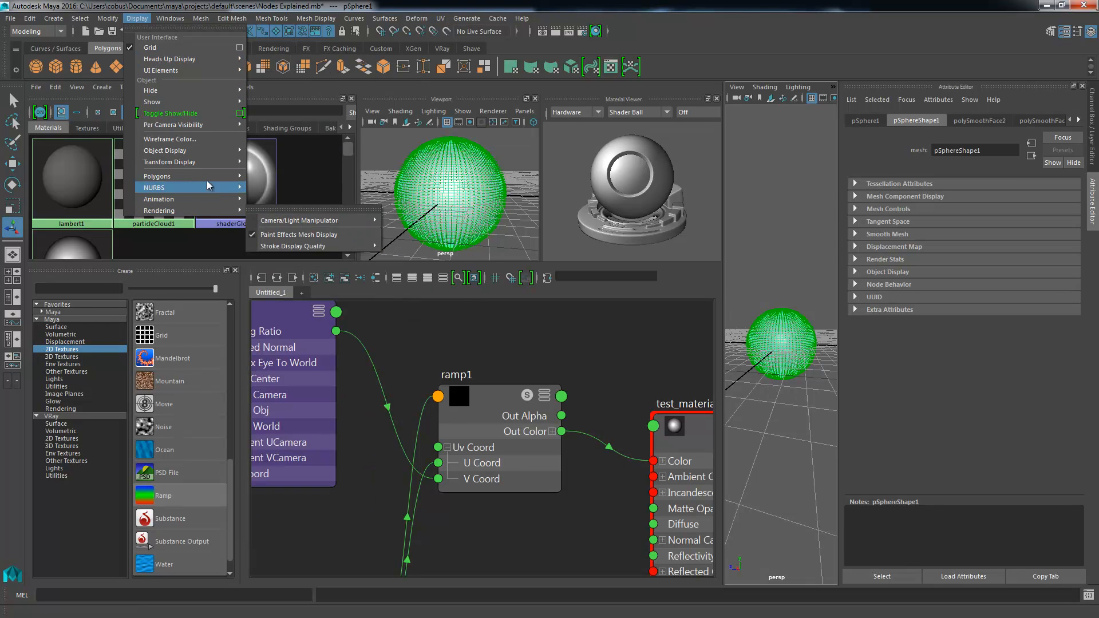
pyautogui.moveTo(208, 176)
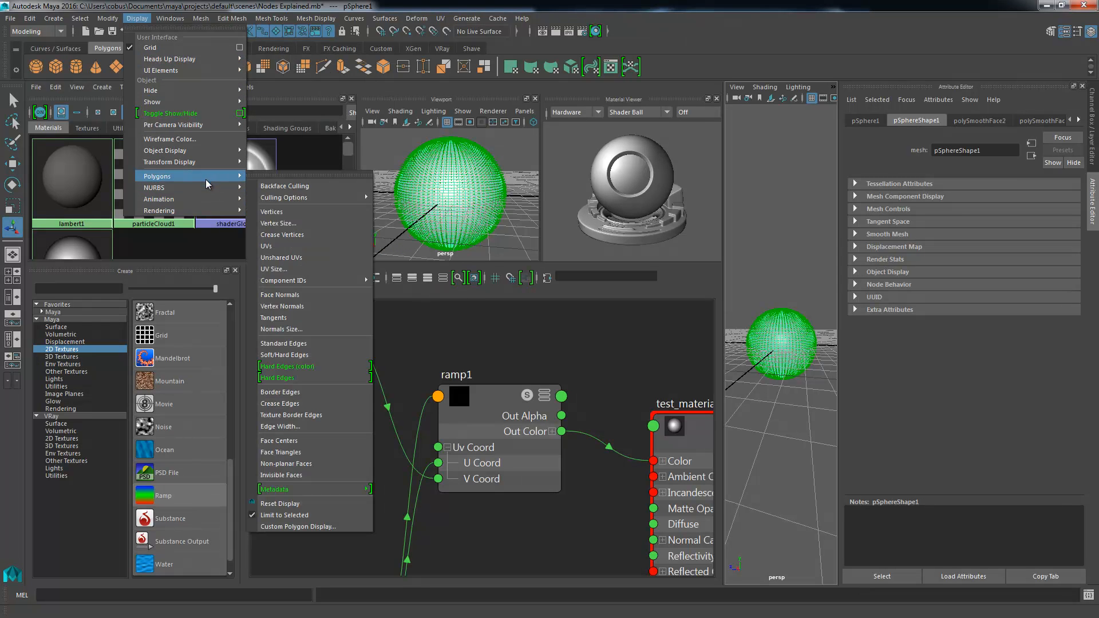
pyautogui.click(280, 504)
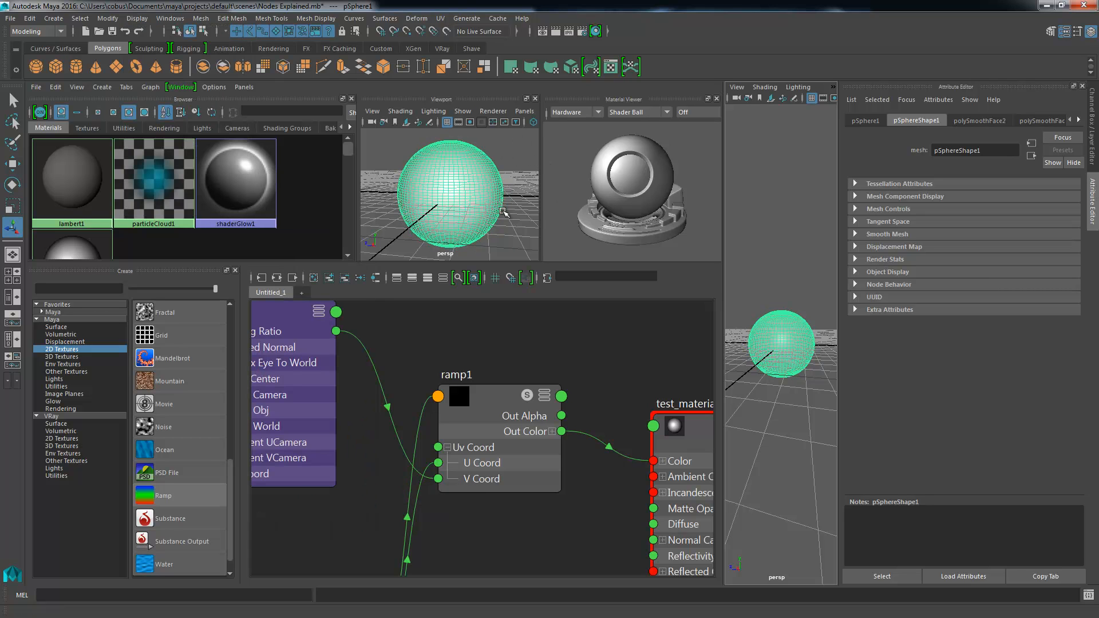
pyautogui.press('space')
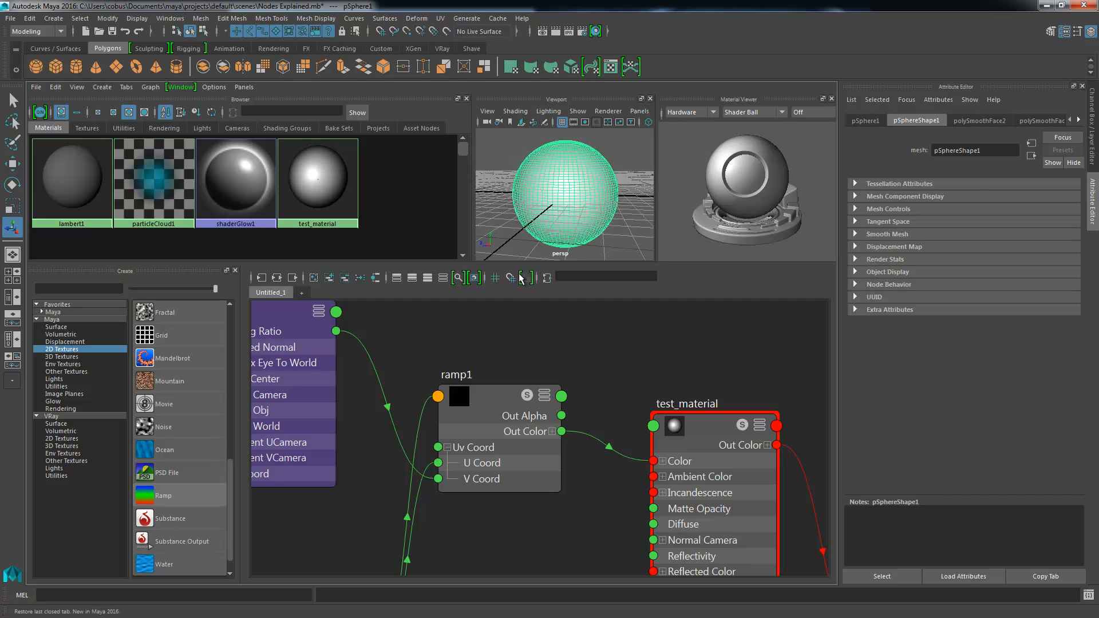
# Select the ramp1 node and move its black color stop to position 0.591.
pyautogui.keyDown('alt'); pyautogui.moveTo(624, 429); pyautogui.dragTo(651, 411, button='middle'); pyautogui.keyUp('alt')
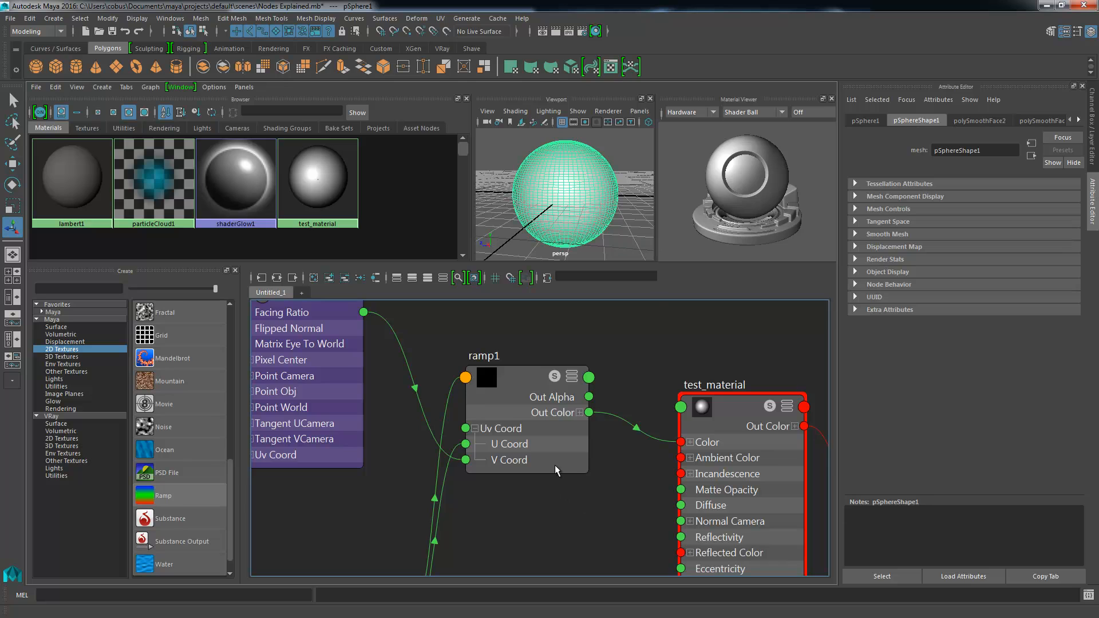
pyautogui.click(559, 399)
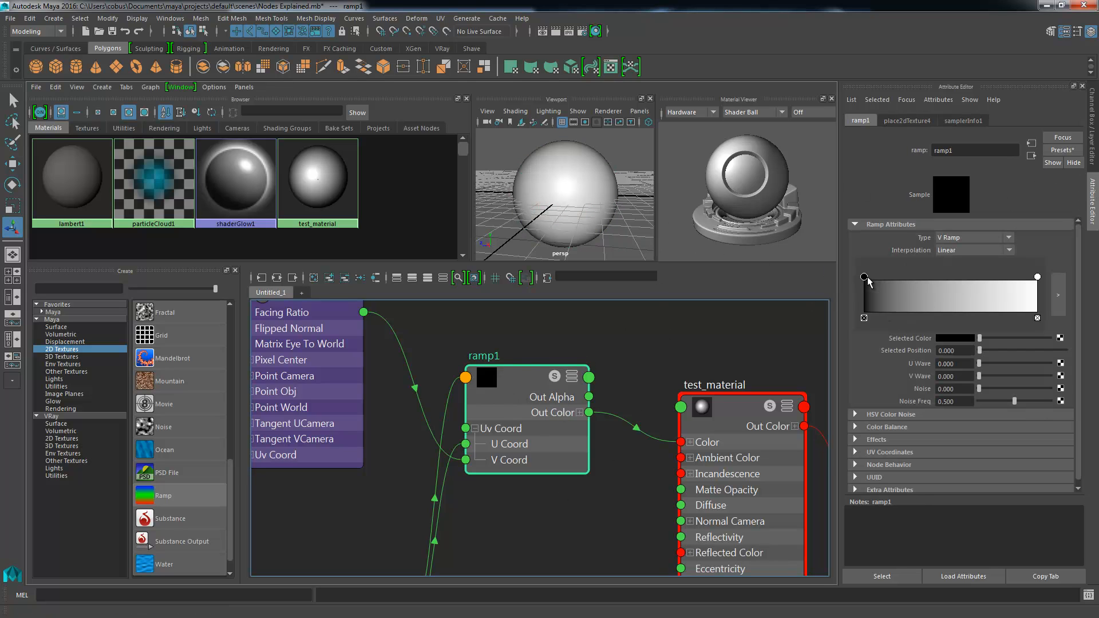
pyautogui.moveTo(865, 277); pyautogui.dragTo(966, 278)
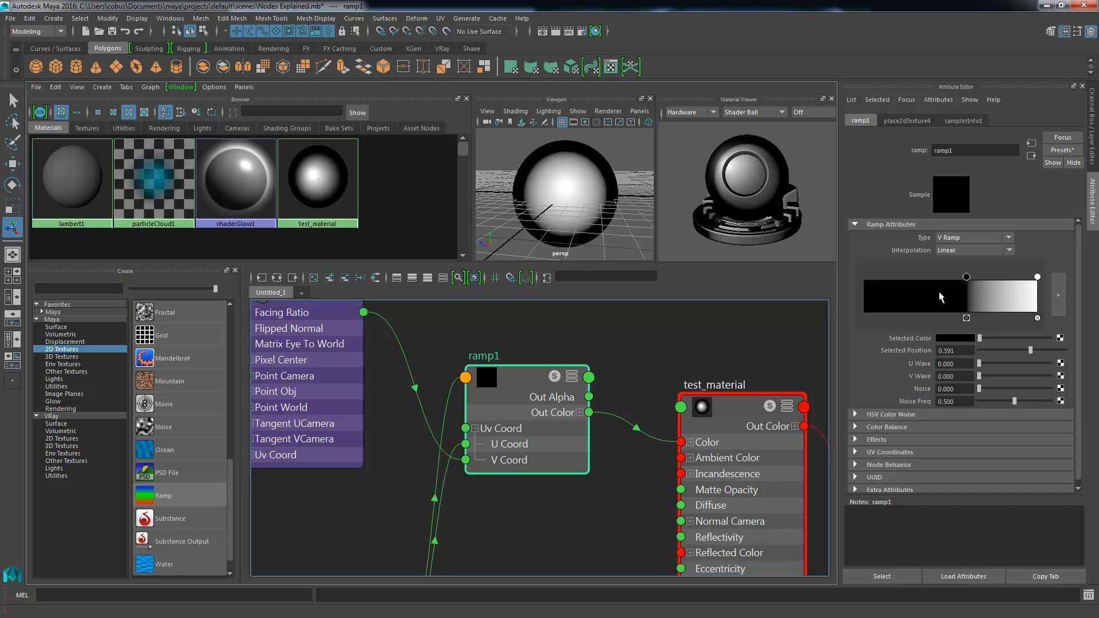
pyautogui.moveTo(966, 276); pyautogui.dragTo(968, 277)
pyautogui.moveTo(966, 317); pyautogui.dragTo(965, 326)
# Recolor the ramp's black stop to light blue-violet and its white end stop to red.
pyautogui.click(954, 339)
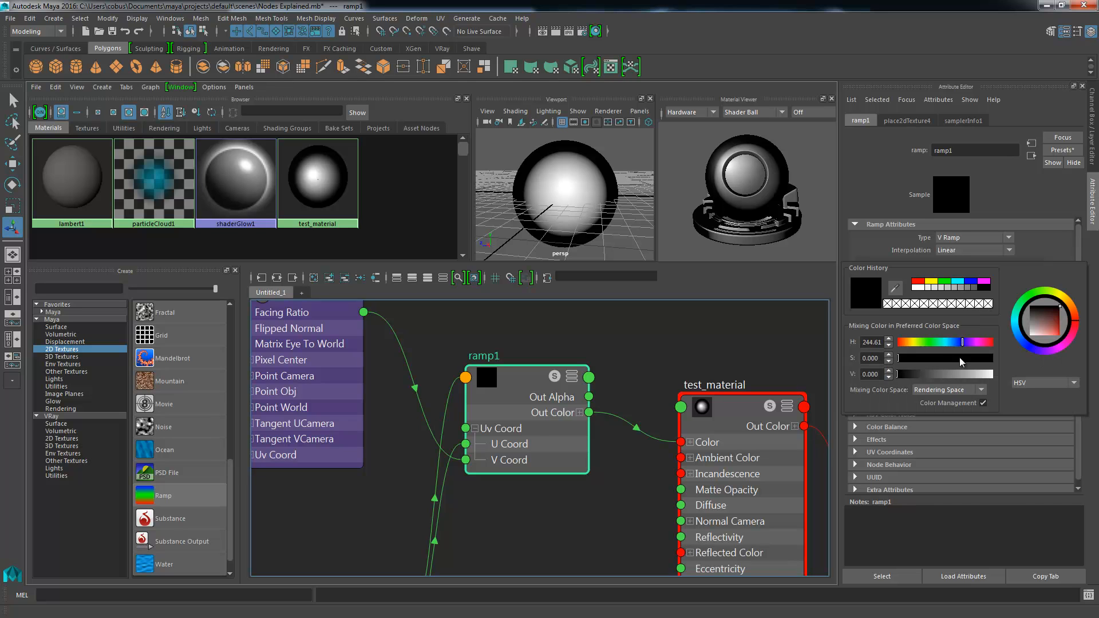
pyautogui.moveTo(960, 358); pyautogui.dragTo(965, 361)
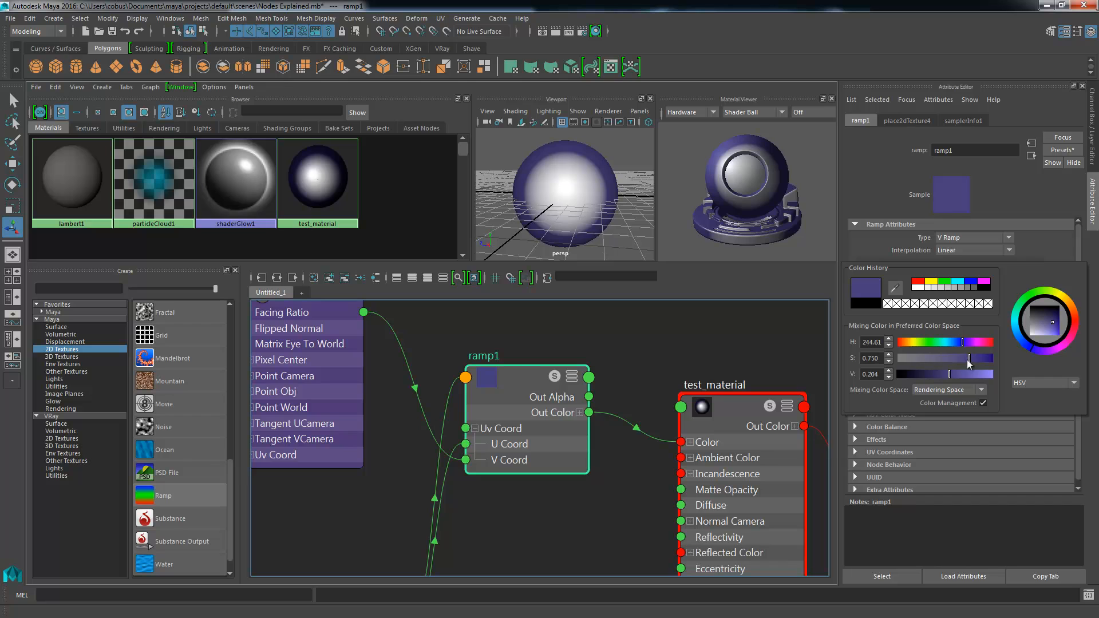
pyautogui.click(973, 373)
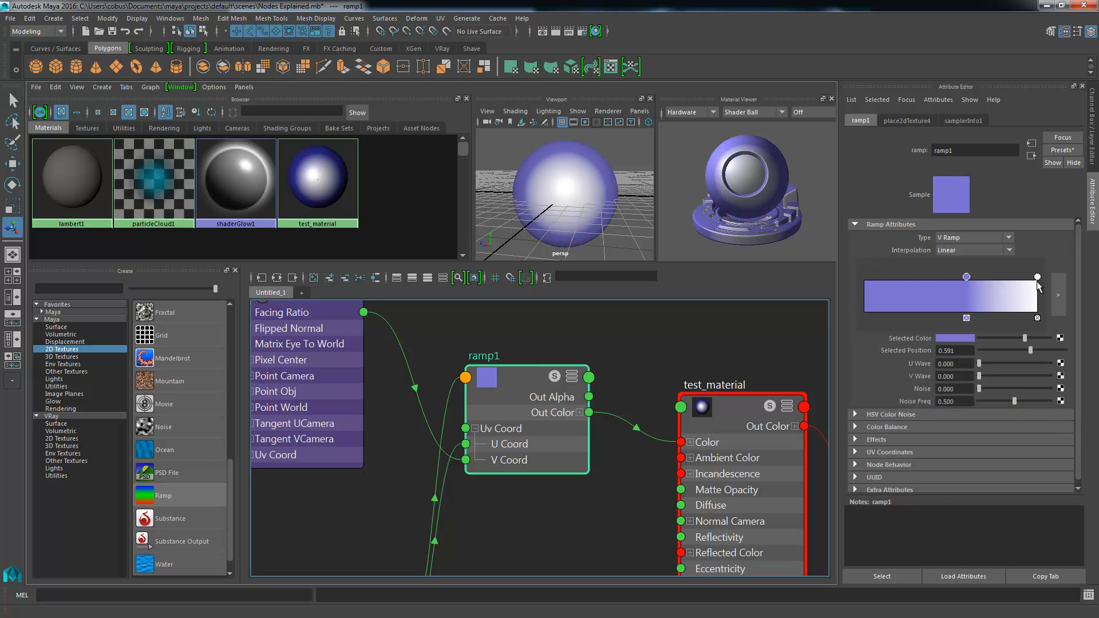
pyautogui.click(1038, 279)
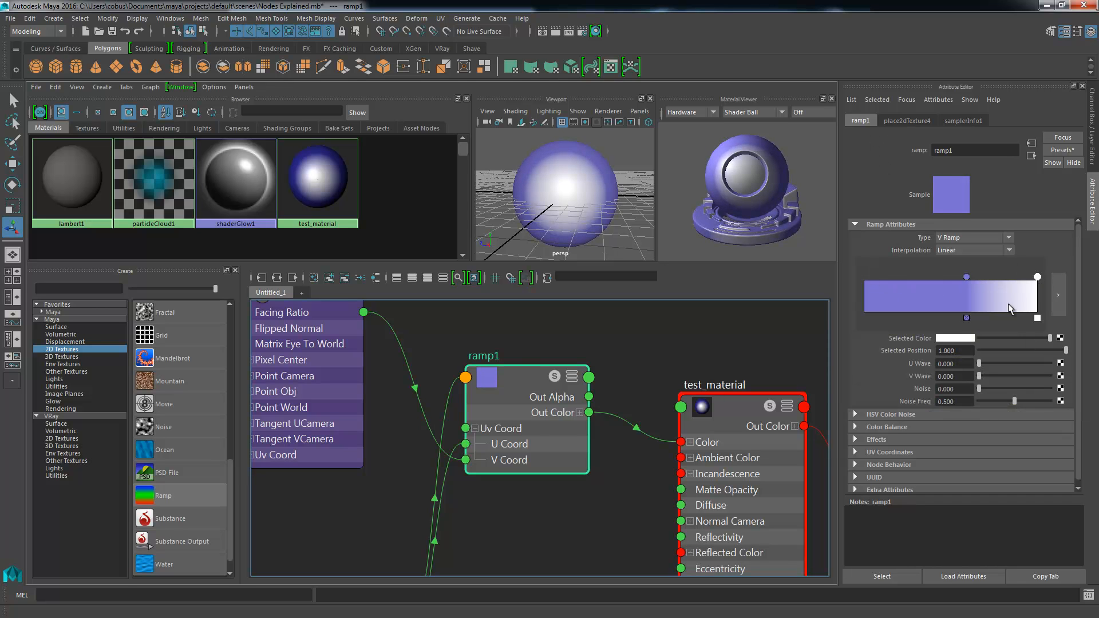
pyautogui.click(955, 338)
pyautogui.click(921, 318)
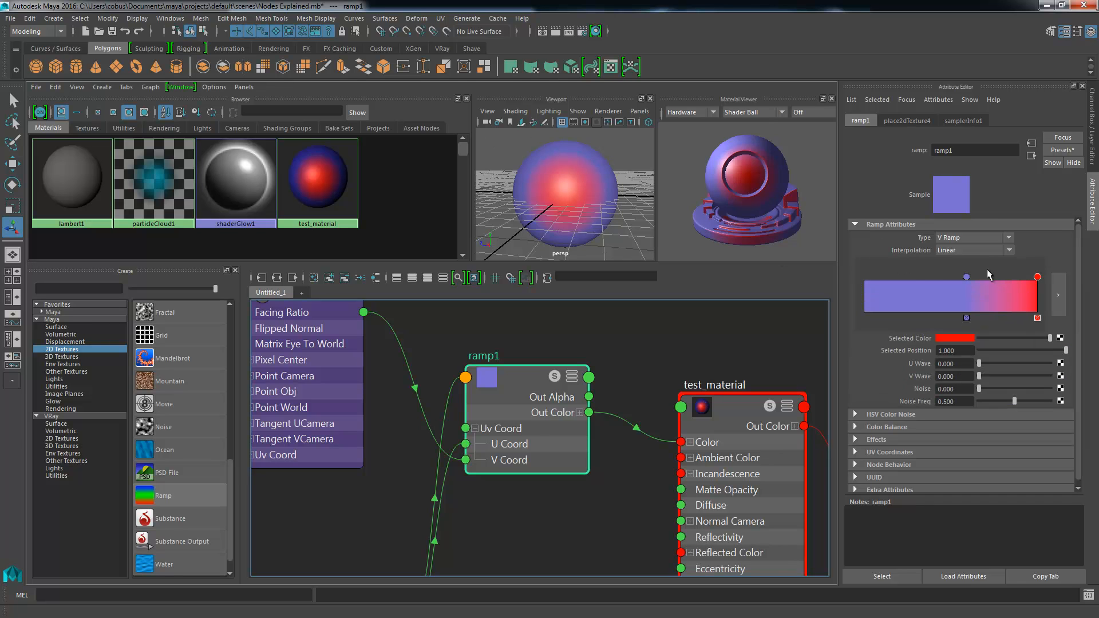
# Move ramp1's blue-violet stop to position 0.188 so that red covers more of the sphere.
pyautogui.click(968, 281)
pyautogui.click(969, 324)
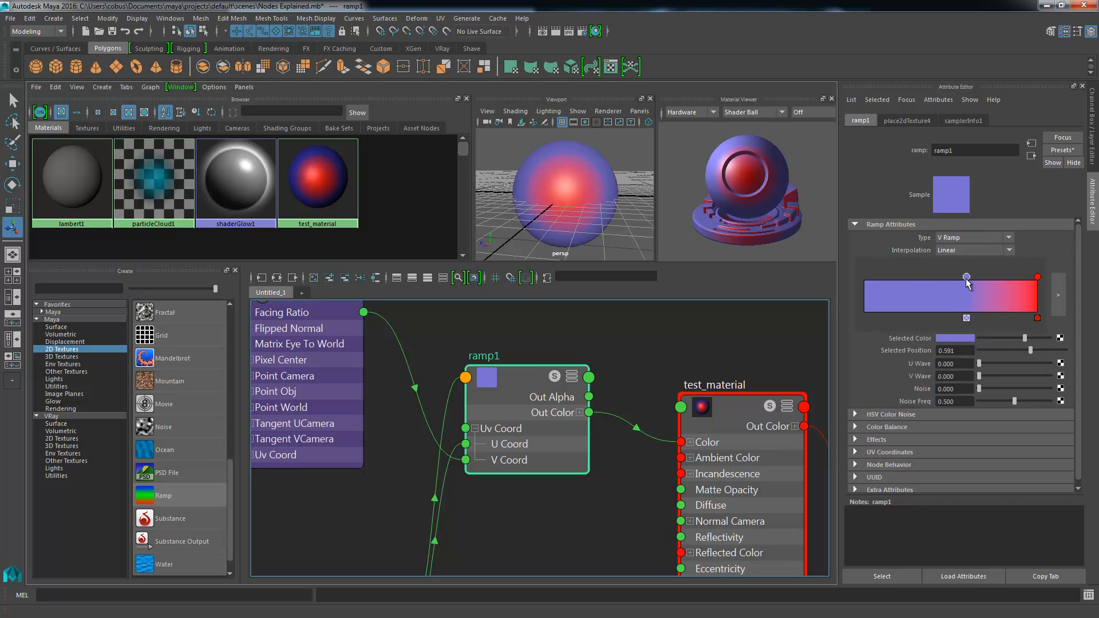
pyautogui.moveTo(966, 277); pyautogui.dragTo(916, 279)
pyautogui.click(921, 285)
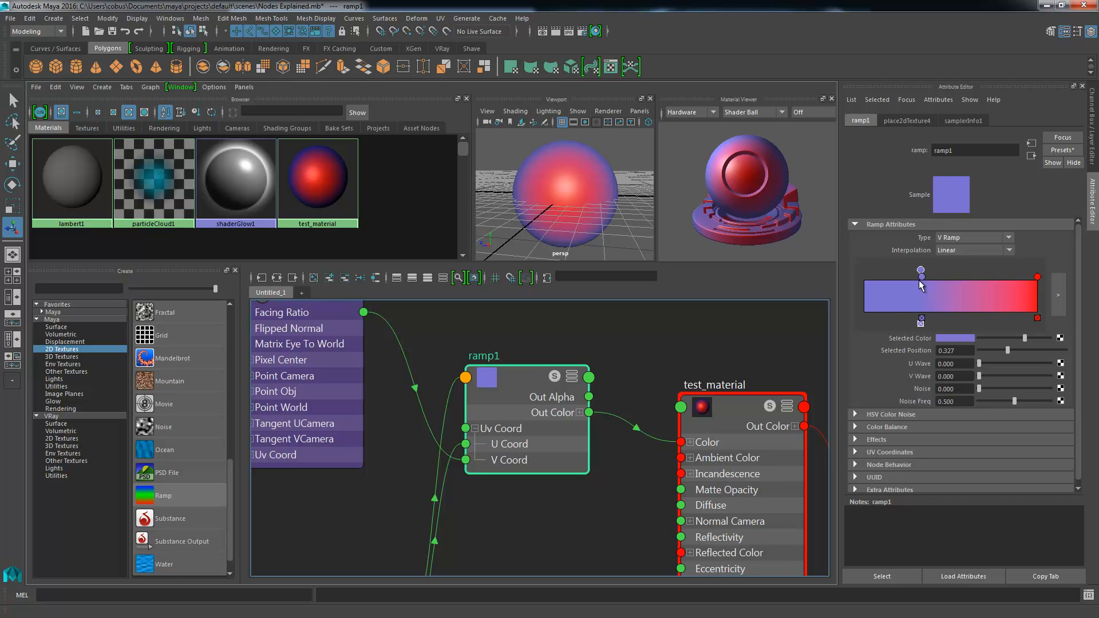
pyautogui.click(921, 323)
pyautogui.moveTo(926, 278); pyautogui.dragTo(905, 278)
pyautogui.click(591, 204)
pyautogui.click(644, 170)
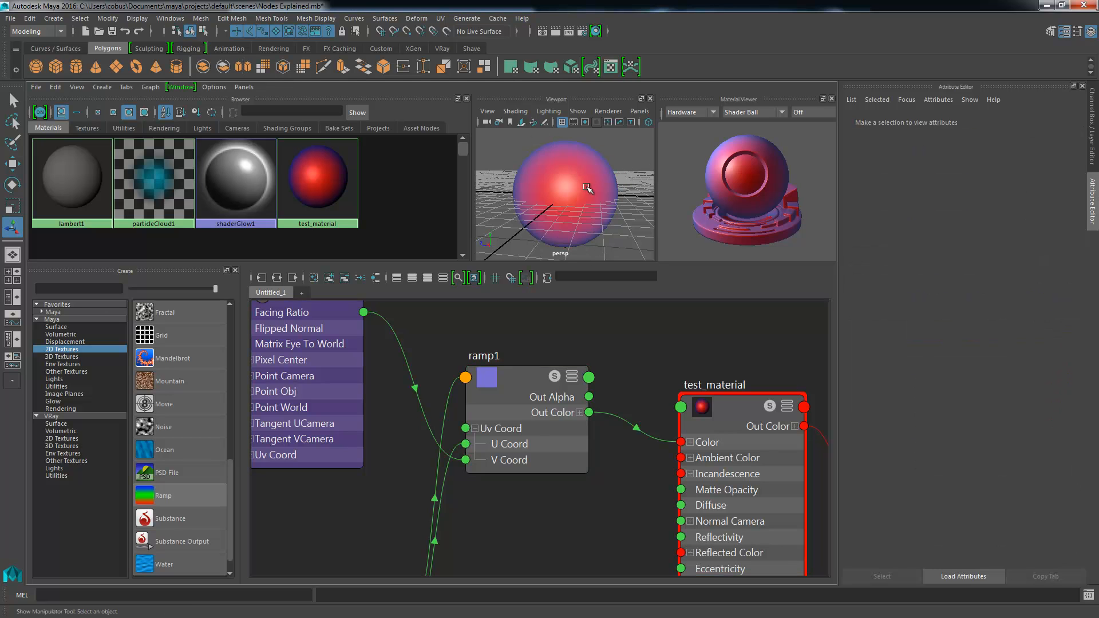
pyautogui.click(588, 189)
pyautogui.click(541, 395)
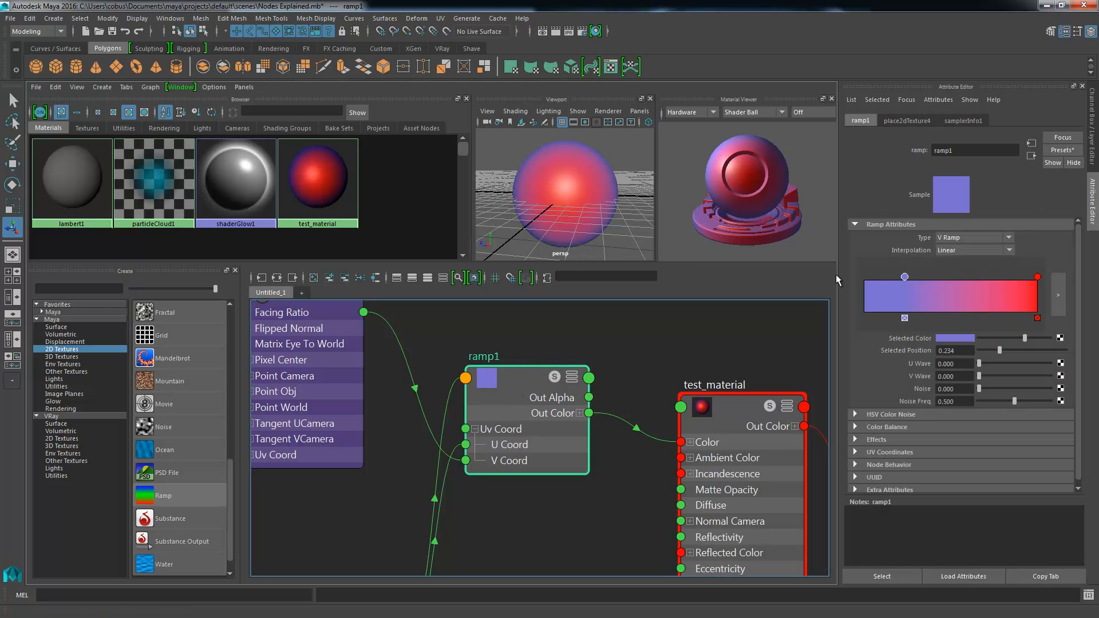
pyautogui.moveTo(905, 277); pyautogui.dragTo(897, 277)
# Bring the gammaCorrect1 node across the graph and place it directly above ramp1, beside samplerInfo1.
pyautogui.keyDown('alt'); pyautogui.moveTo(598, 495); pyautogui.dragTo(503, 484, button='right'); pyautogui.keyUp('alt')
pyautogui.keyDown('alt'); pyautogui.moveTo(503, 484); pyautogui.dragTo(685, 338, button='middle'); pyautogui.keyUp('alt')
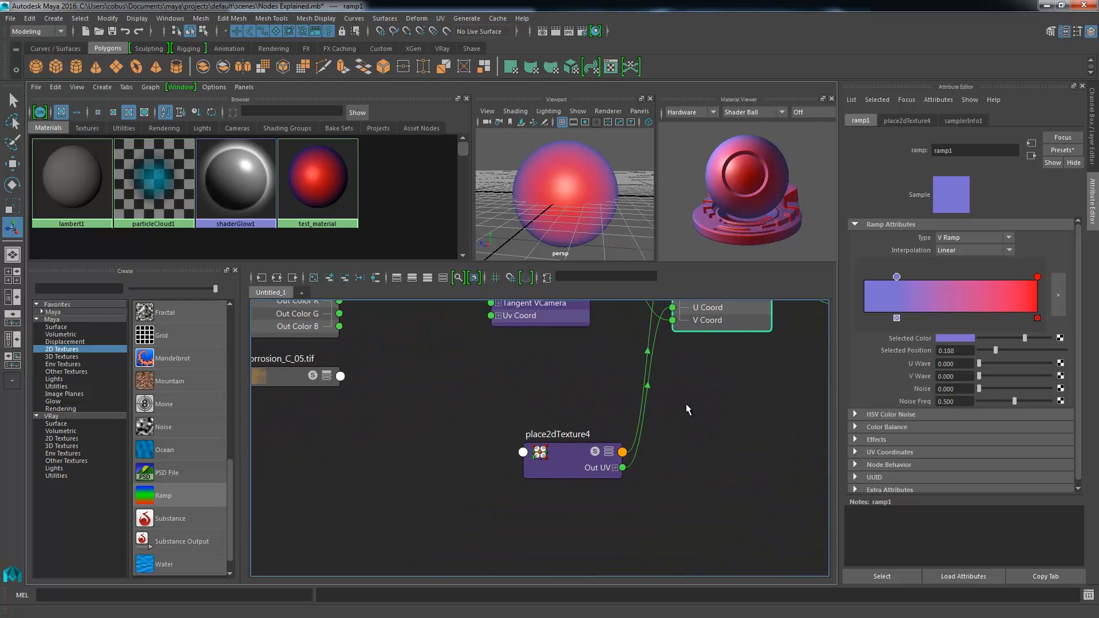
pyautogui.keyDown('alt'); pyautogui.moveTo(687, 408); pyautogui.dragTo(538, 345, button='right'); pyautogui.keyUp('alt')
pyautogui.keyDown('alt'); pyautogui.moveTo(568, 363); pyautogui.dragTo(827, 420, button='middle'); pyautogui.keyUp('alt')
pyautogui.keyDown('alt'); pyautogui.moveTo(619, 346); pyautogui.dragTo(600, 417, button='middle'); pyautogui.keyUp('alt')
pyautogui.moveTo(425, 380); pyautogui.dragTo(809, 309)
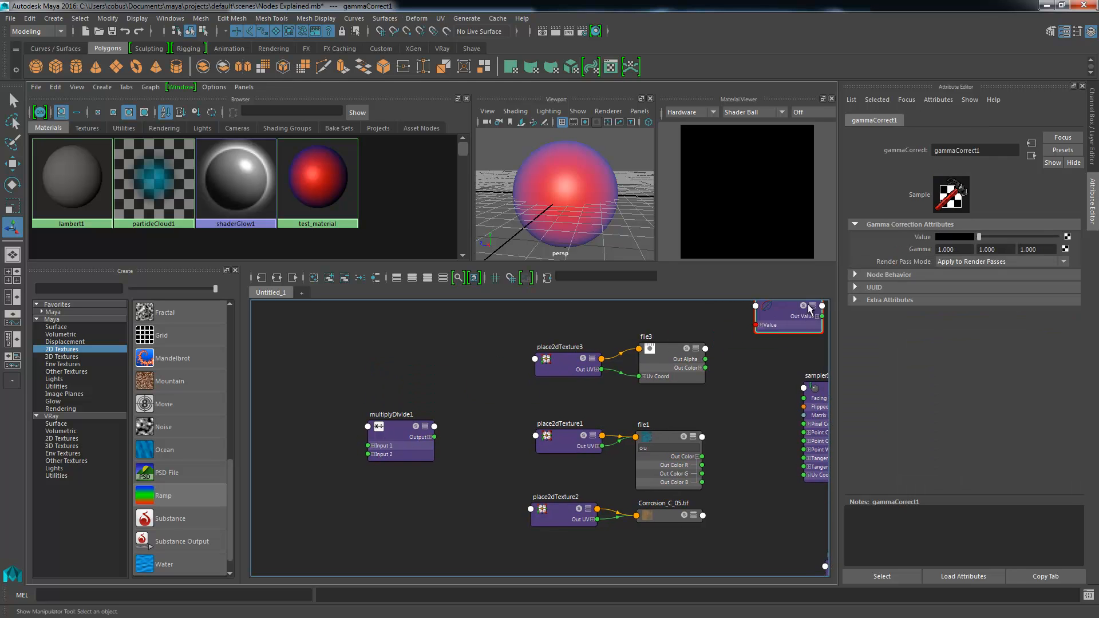
pyautogui.keyDown('alt'); pyautogui.moveTo(809, 309); pyautogui.dragTo(502, 392, button='middle'); pyautogui.keyUp('alt')
pyautogui.moveTo(502, 392); pyautogui.dragTo(624, 433)
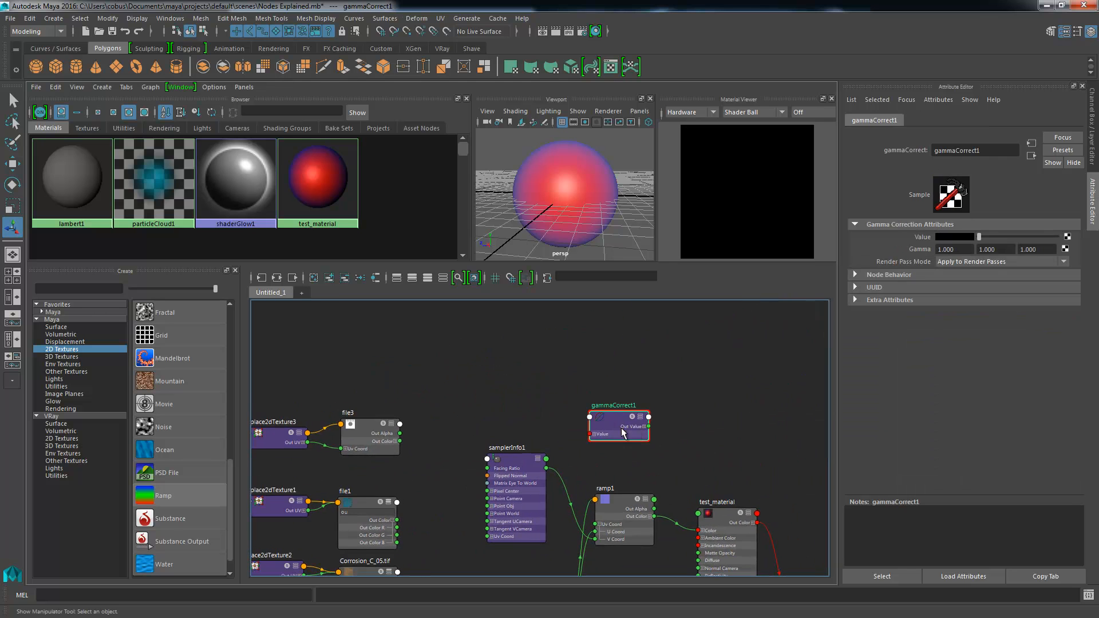
pyautogui.scroll(3, 610, 435)
pyautogui.keyDown('alt'); pyautogui.moveTo(610, 436); pyautogui.dragTo(583, 310, button='middle'); pyautogui.keyUp('alt')
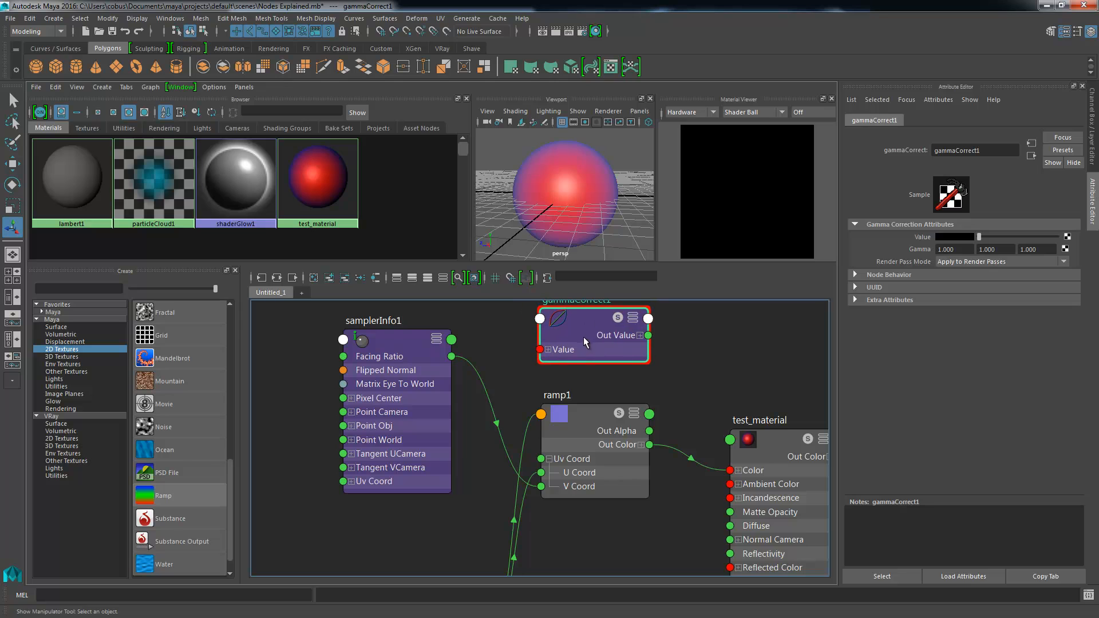
pyautogui.moveTo(584, 338); pyautogui.dragTo(615, 360)
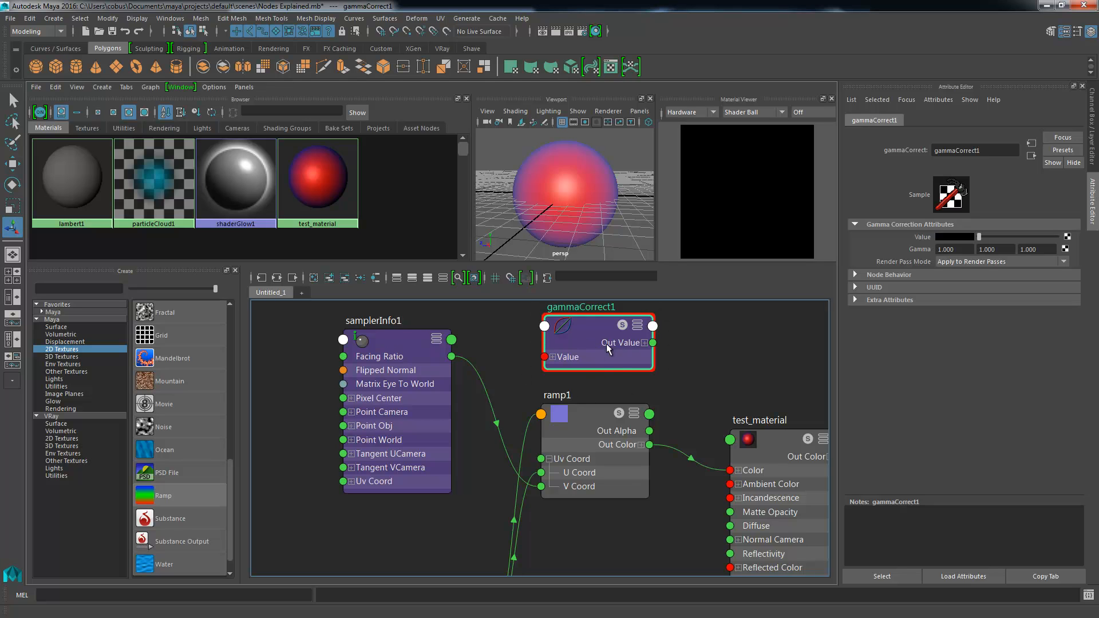
pyautogui.moveTo(595, 356); pyautogui.dragTo(592, 361)
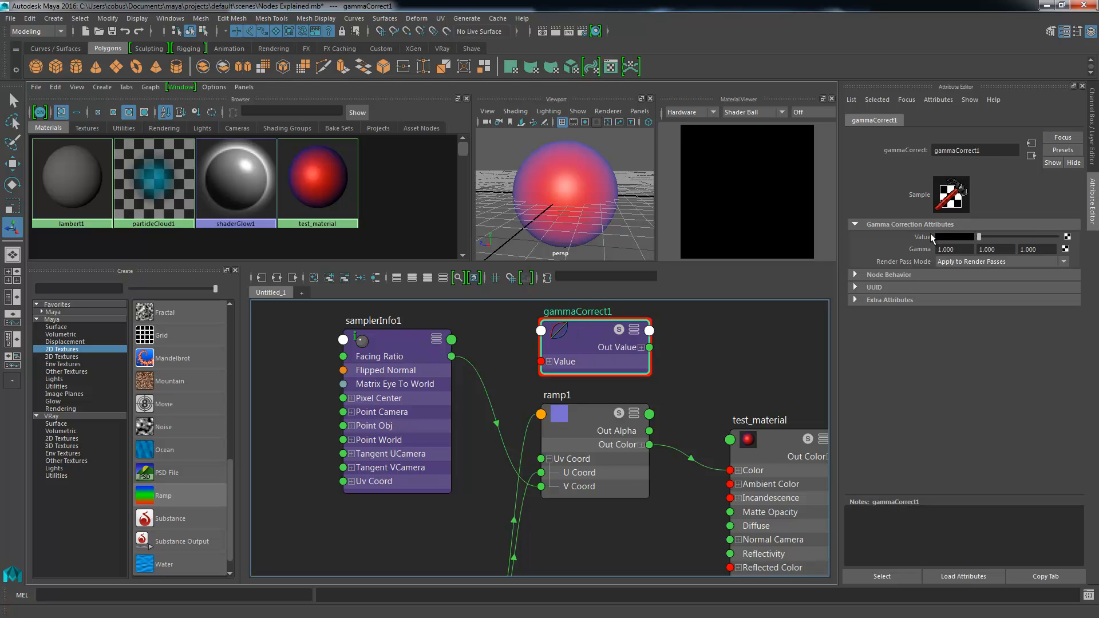
# Look over the three Gamma values of the unconnected gammaCorrect1 node.
pyautogui.click(962, 248)
pyautogui.press('Tab')
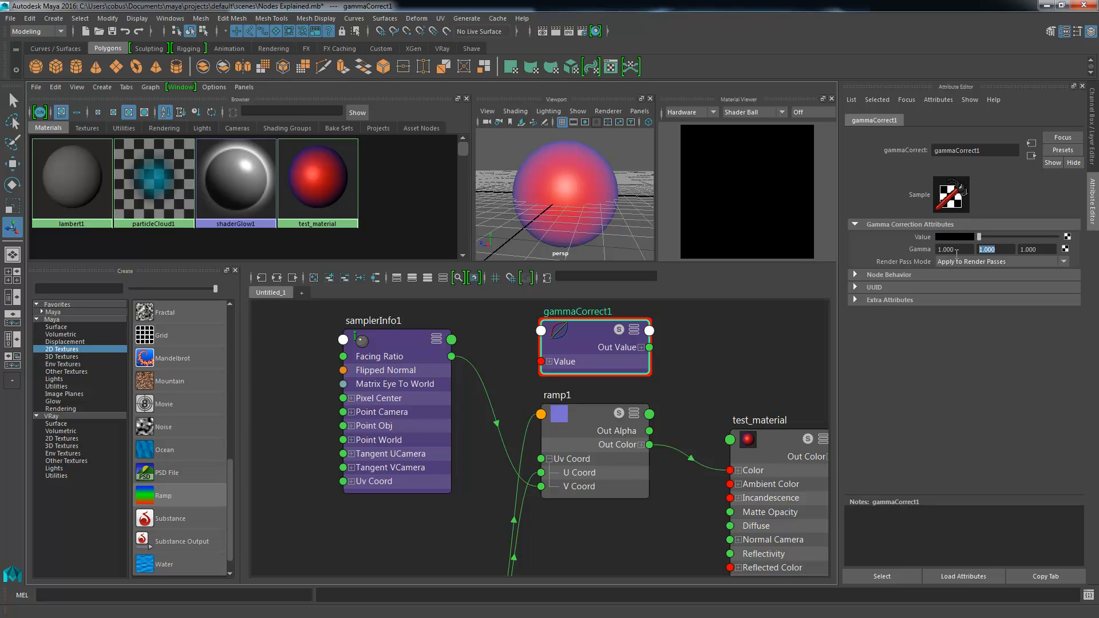
pyautogui.press('Tab')
# Delete the samplerInfo1, ramp1 and place2dTexture4 nodes, keeping gammaCorrect1 in front of test_material.
pyautogui.scroll(-5, 495, 438)
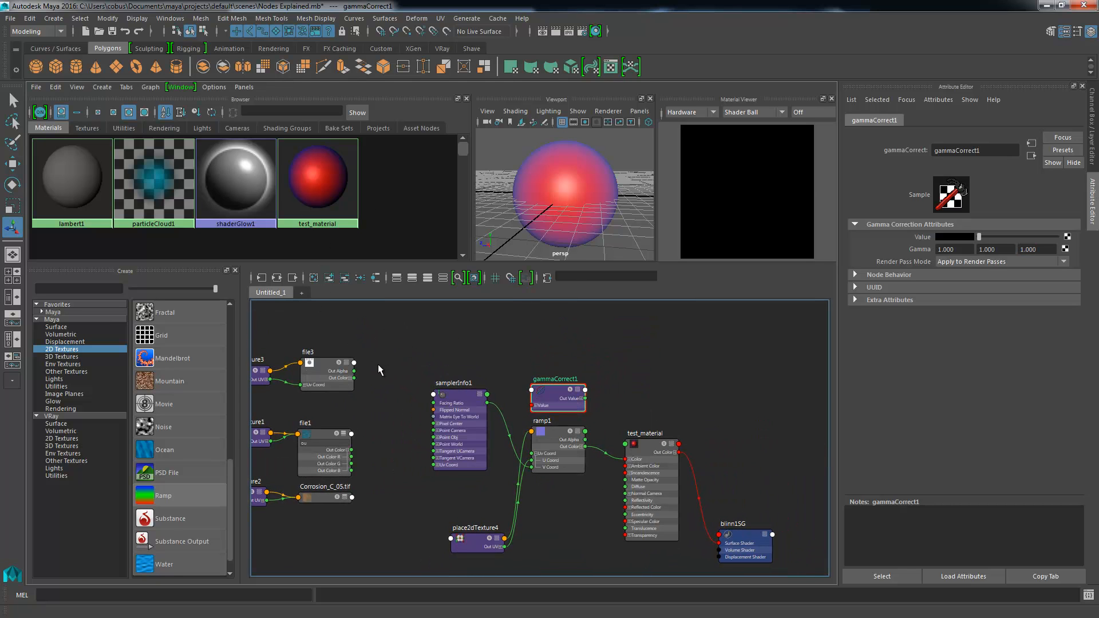
pyautogui.moveTo(406, 367); pyautogui.dragTo(488, 482)
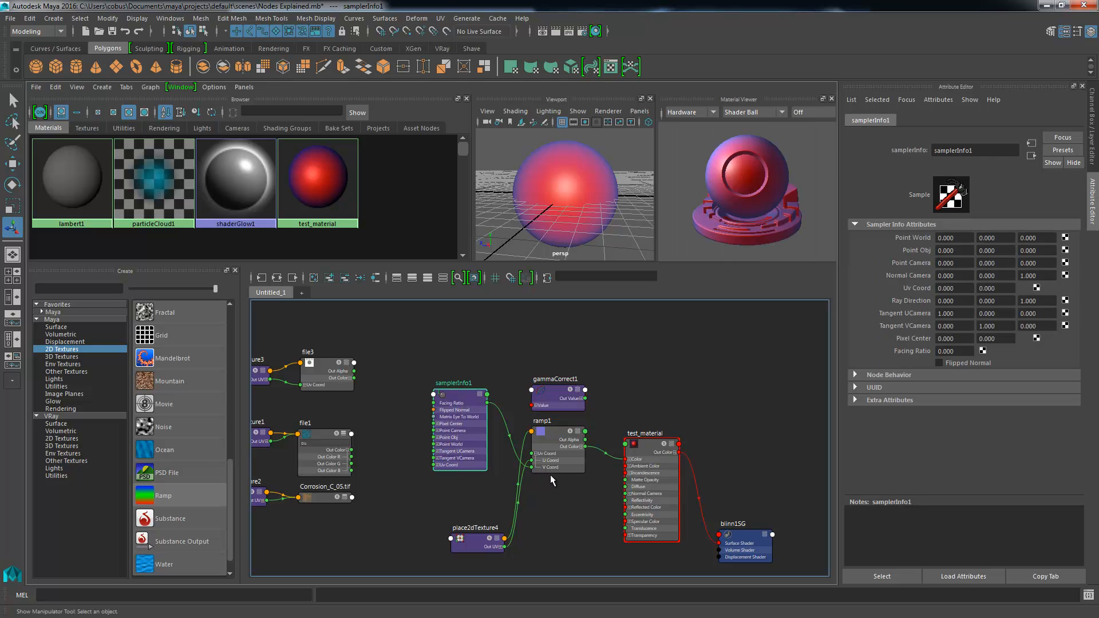
pyautogui.press('Delete')
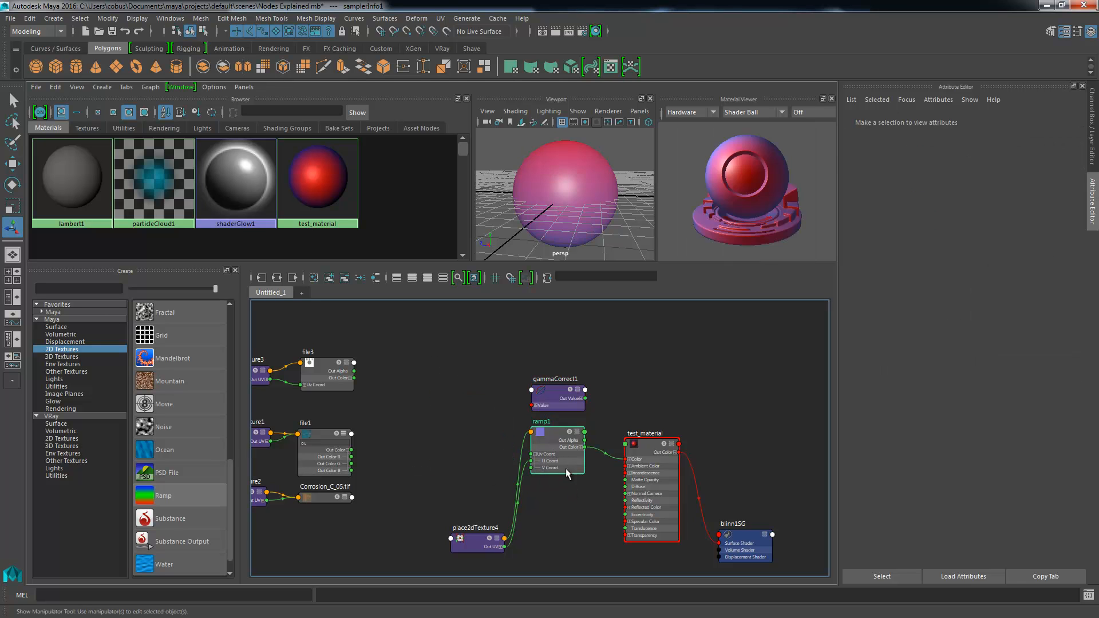
pyautogui.press('Delete')
pyautogui.moveTo(541, 399); pyautogui.dragTo(511, 417)
pyautogui.moveTo(458, 504); pyautogui.dragTo(528, 550)
pyautogui.press('Delete')
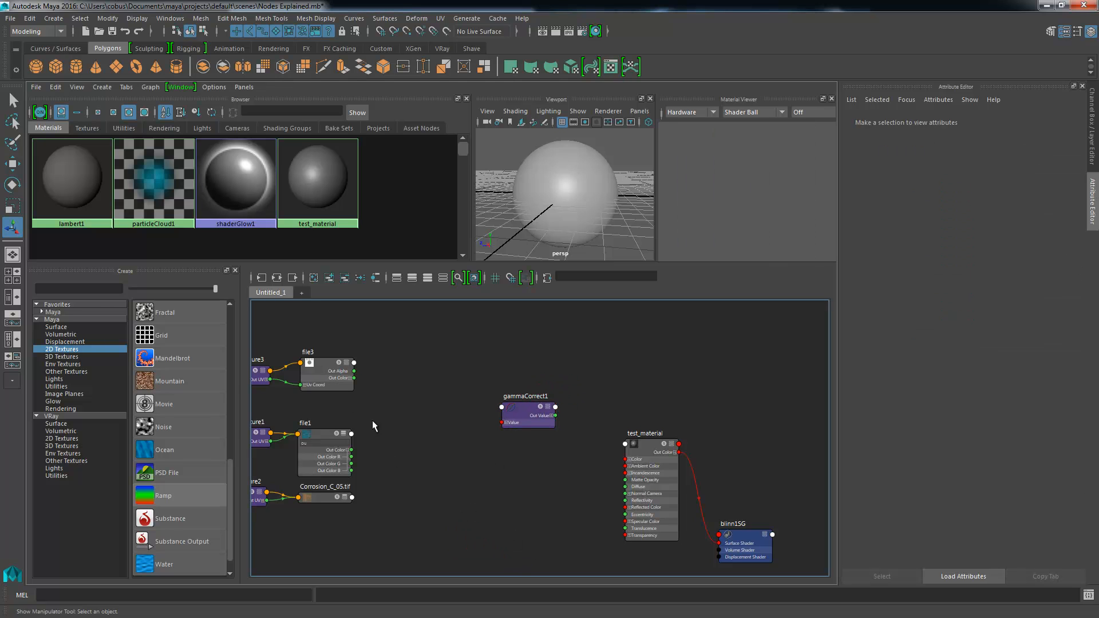
# Connect the Out Color of file1 to the Value input of gammaCorrect1 and select gammaCorrect1.
pyautogui.keyDown('alt'); pyautogui.moveTo(446, 411); pyautogui.dragTo(460, 409, button='right'); pyautogui.keyUp('alt')
pyautogui.keyDown('alt'); pyautogui.moveTo(460, 408); pyautogui.dragTo(539, 374, button='middle'); pyautogui.keyUp('alt')
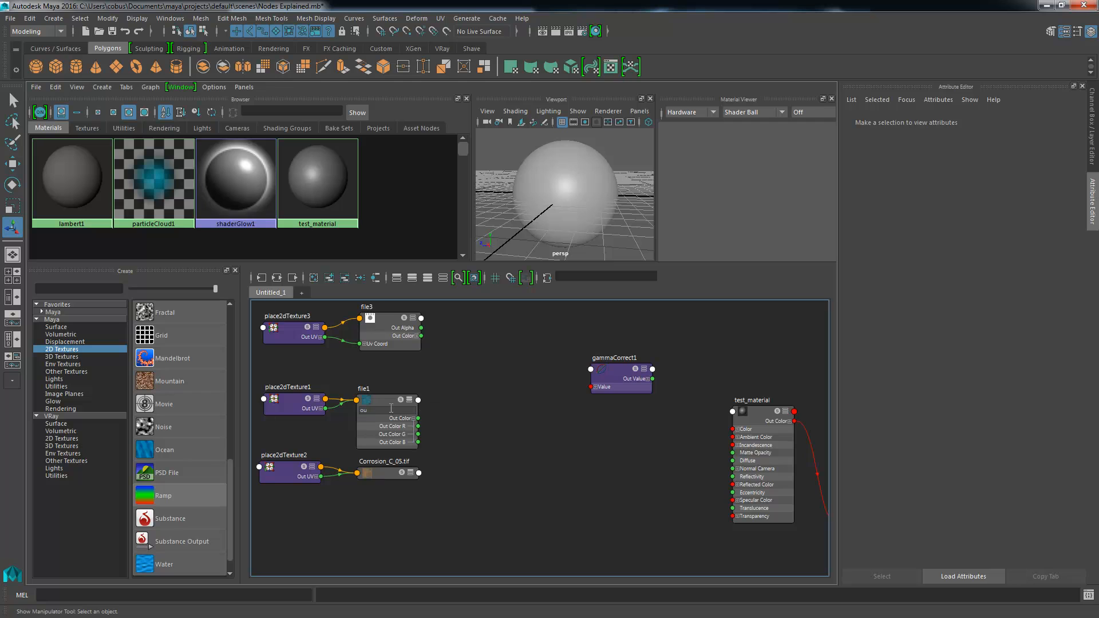
pyautogui.click(386, 398)
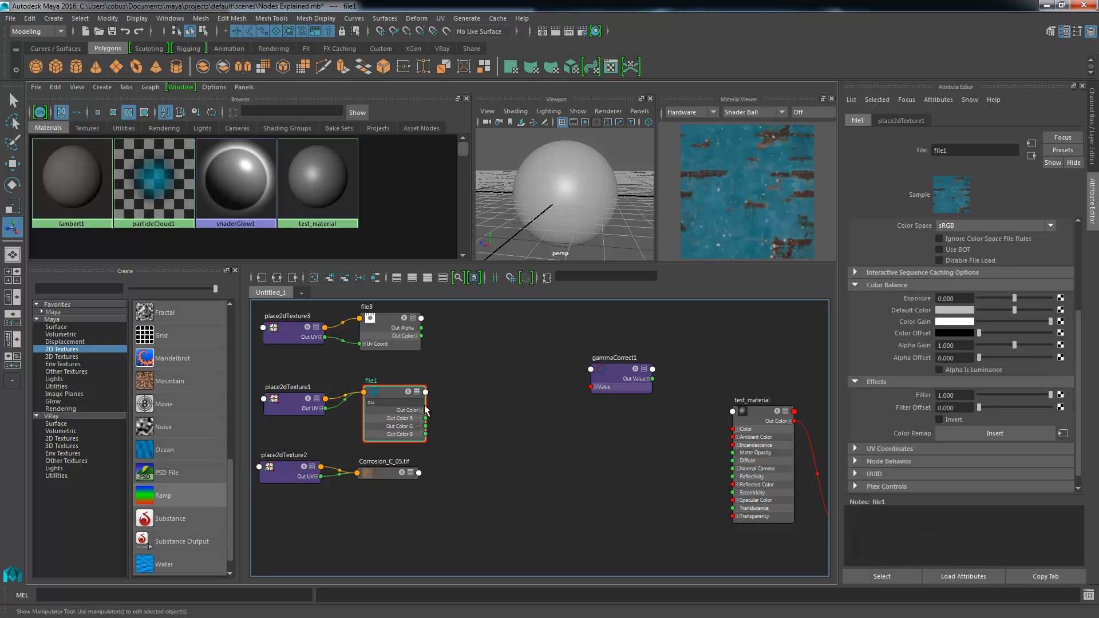
pyautogui.scroll(2, 436, 408)
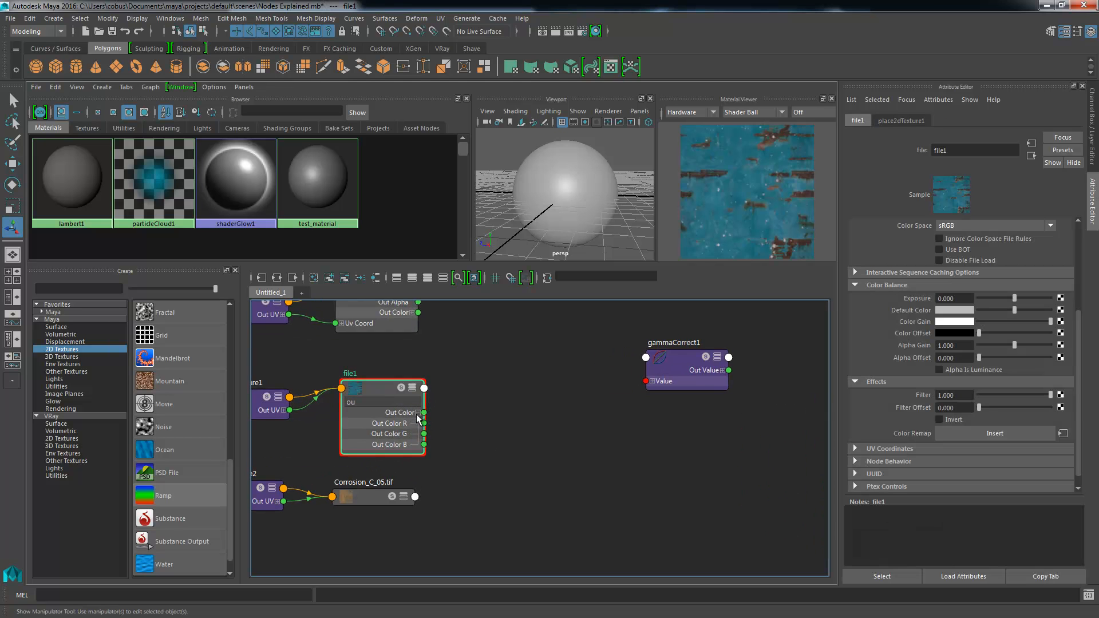
pyautogui.click(418, 412)
pyautogui.moveTo(424, 413); pyautogui.dragTo(656, 383)
pyautogui.click(664, 385)
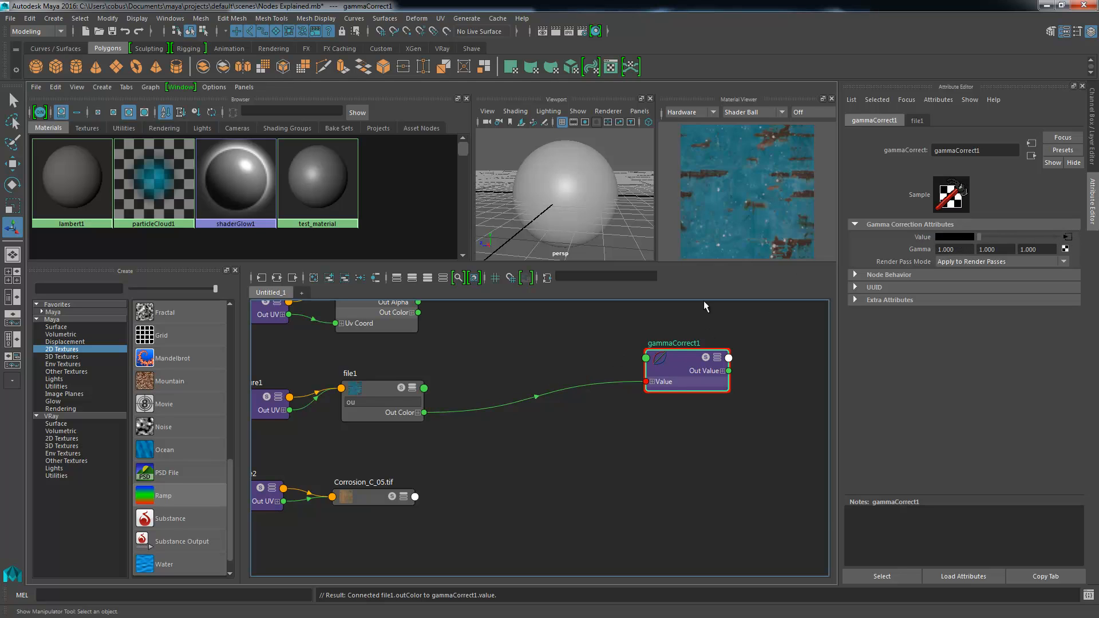
# Examine gammaCorrect1 beside test_material and go through its Gamma channel fields with the file texture connected.
pyautogui.keyDown('alt'); pyautogui.moveTo(533, 369); pyautogui.dragTo(309, 373, button='middle'); pyautogui.keyUp('alt')
pyautogui.scroll(2, 518, 391)
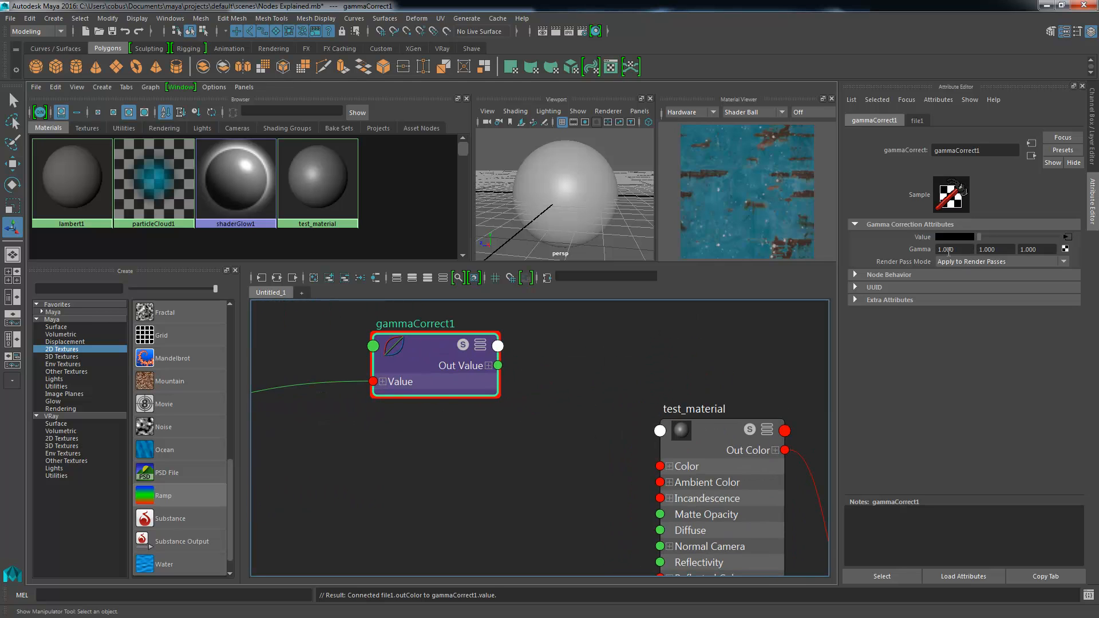
pyautogui.click(968, 250)
pyautogui.press('Tab')
pyautogui.press('Tab')
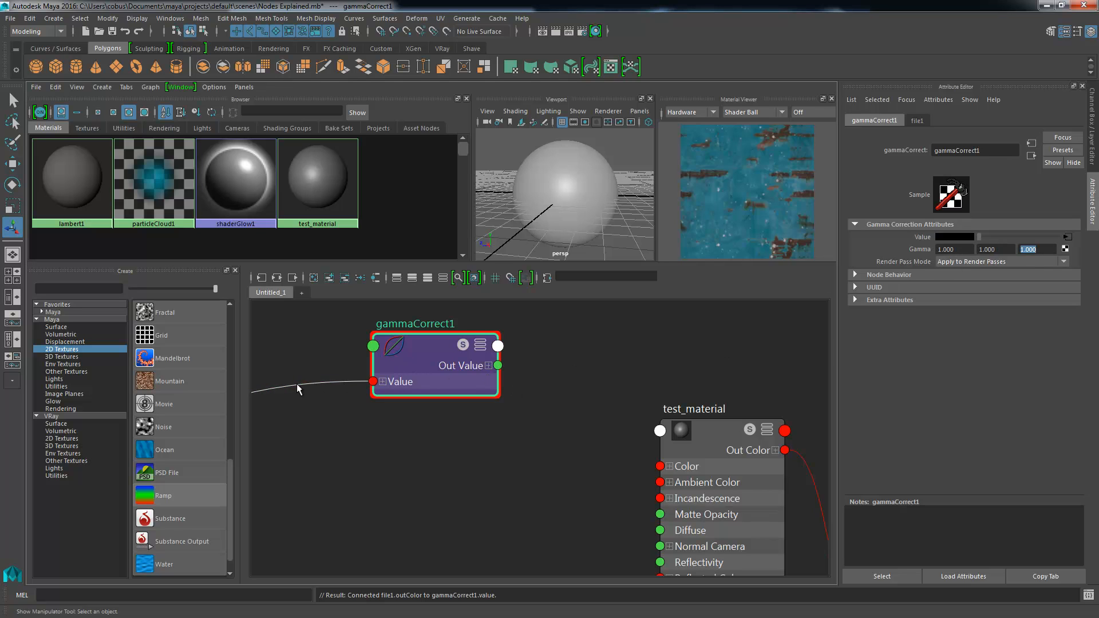
# Connect the Out Value of gammaCorrect1 to the Color input of test_material and shift gammaCorrect1 slightly lower in the graph.
pyautogui.moveTo(498, 366); pyautogui.dragTo(660, 465)
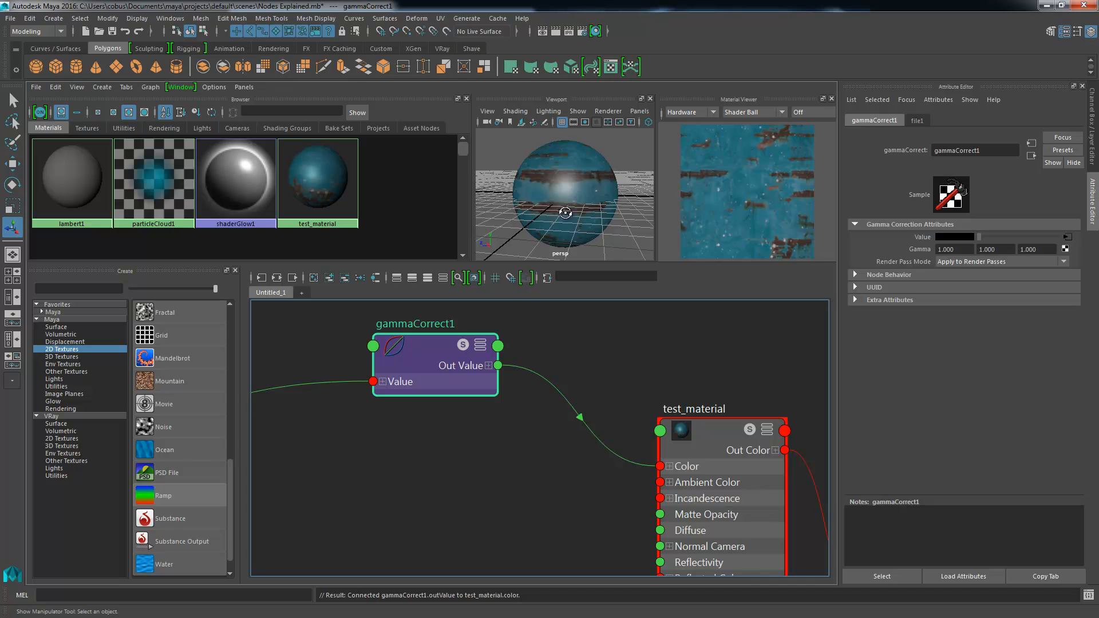
pyautogui.keyDown('alt'); pyautogui.moveTo(566, 213); pyautogui.dragTo(622, 198); pyautogui.keyUp('alt')
pyautogui.click(618, 198)
pyautogui.click(585, 191)
pyautogui.moveTo(434, 353); pyautogui.dragTo(431, 404)
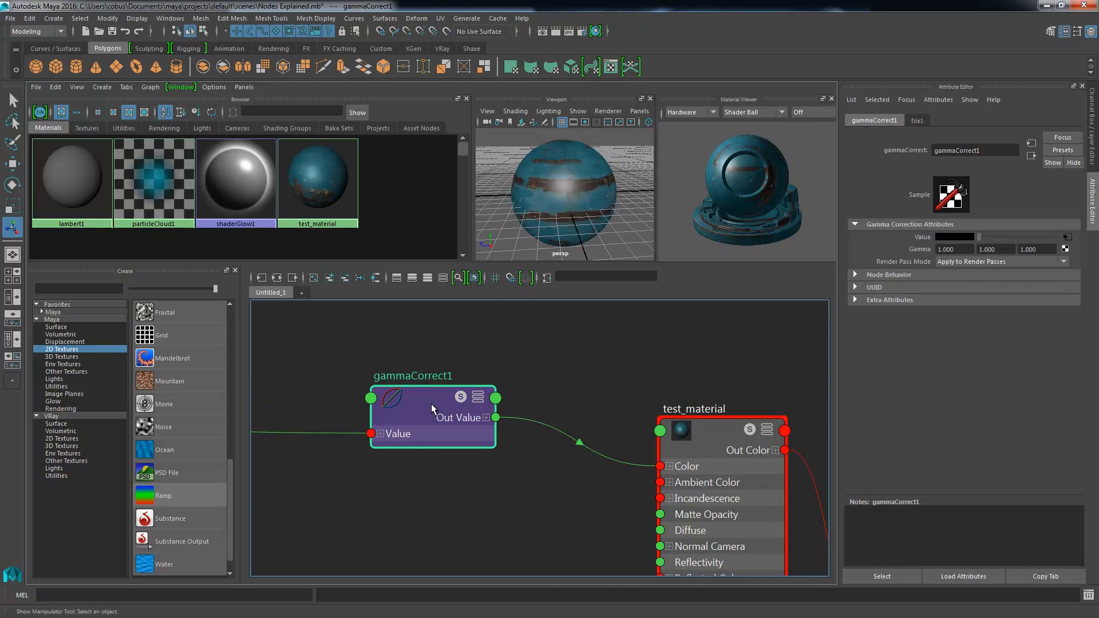
# Set all three Gamma values of gammaCorrect1 to 1.5.
pyautogui.click(936, 250)
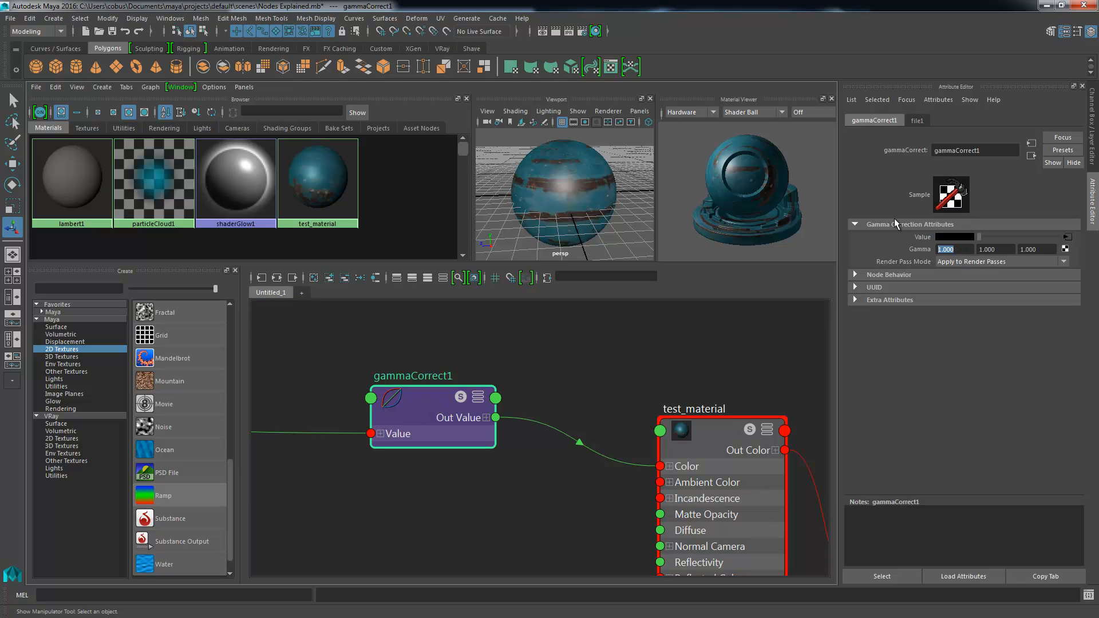
pyautogui.write('1.5')
pyautogui.press('Tab')
pyautogui.write('1.5')
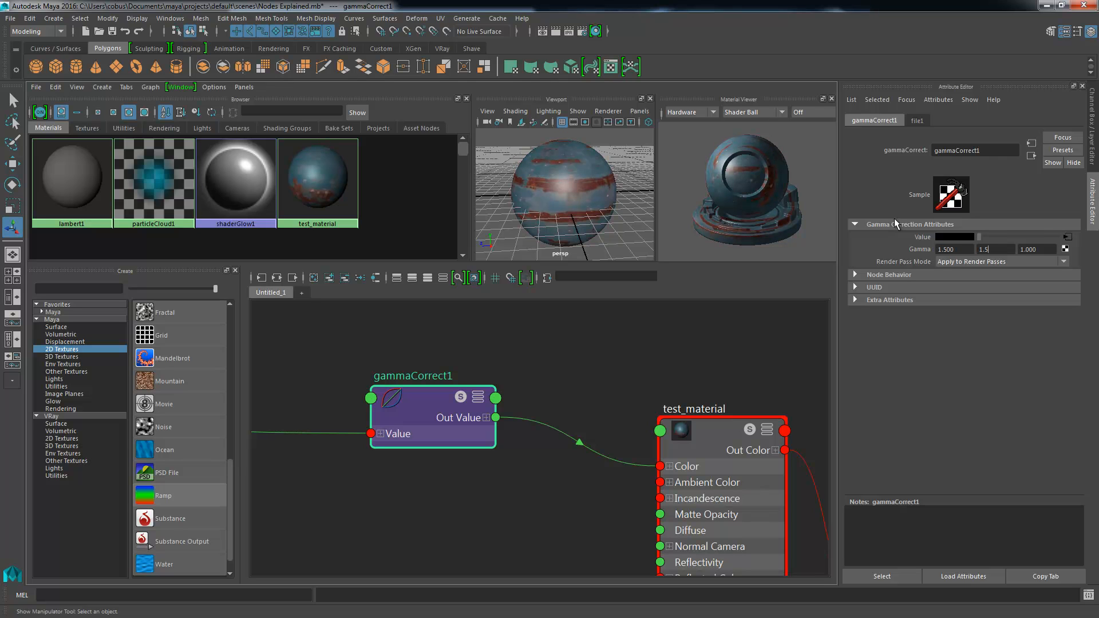
pyautogui.press('Tab')
pyautogui.write('1.')
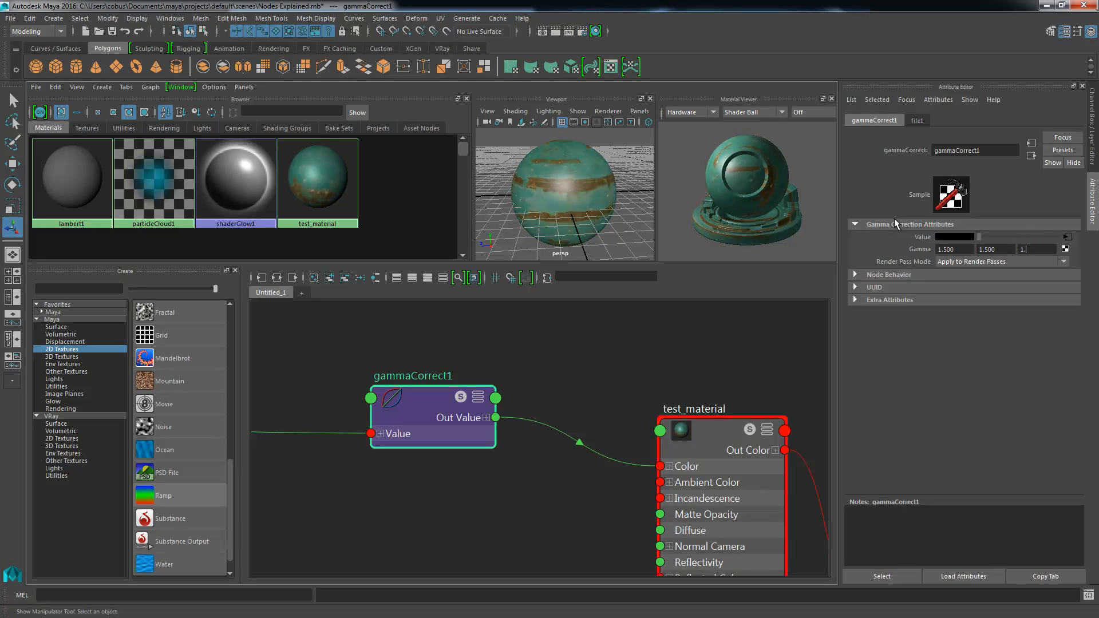
pyautogui.write('5')
pyautogui.press('Return')
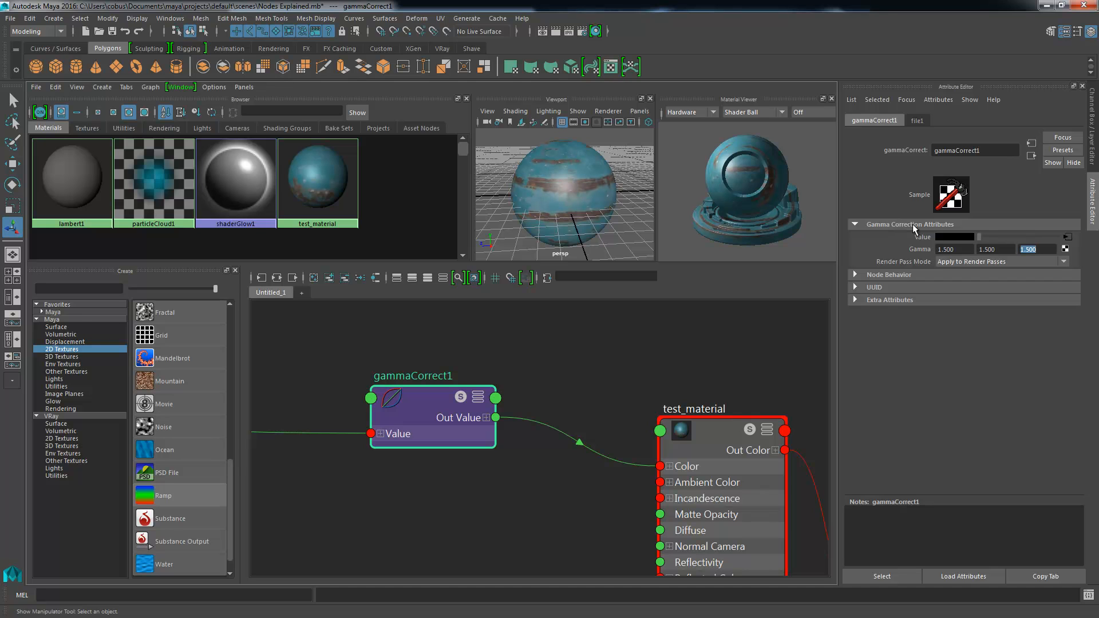
# Turn on shaded display with texture maps in the persp viewport and inspect the sphere enlarged.
pyautogui.click(539, 194)
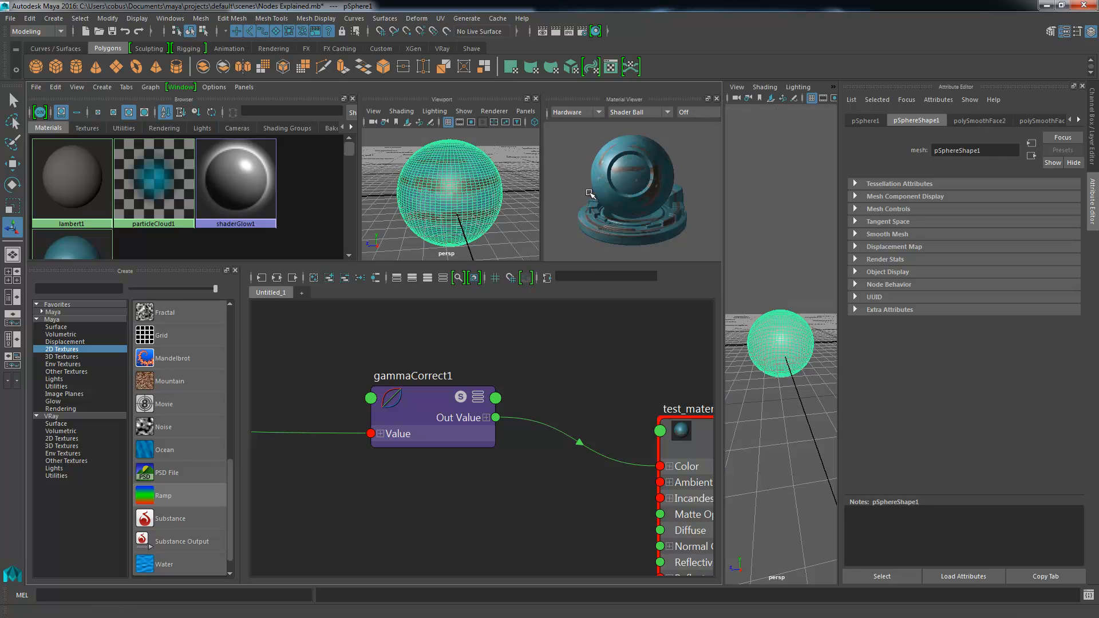
pyautogui.click(784, 266)
pyautogui.press('space')
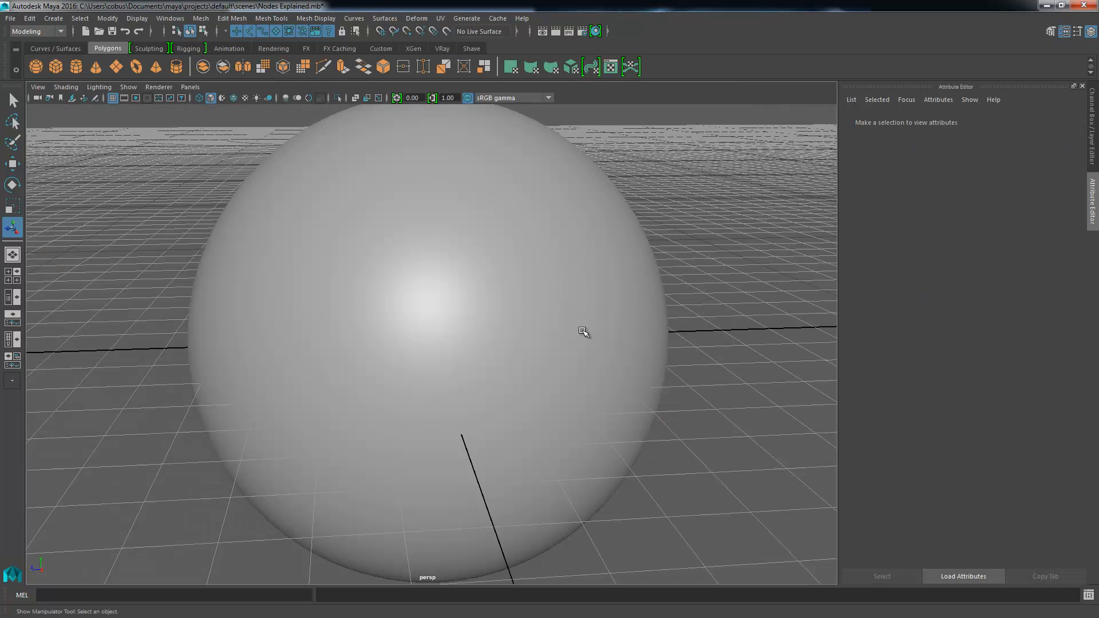
pyautogui.click(473, 315)
pyautogui.press('6')
pyautogui.click(719, 302)
pyautogui.keyDown('alt'); pyautogui.moveTo(719, 302); pyautogui.dragTo(595, 394); pyautogui.keyUp('alt')
pyautogui.moveTo(350, 384)
pyautogui.keyDown('alt'); pyautogui.mouseDown(button='right')
pyautogui.moveTo(417, 386)
pyautogui.moveTo(325, 385)
pyautogui.moveTo(349, 380)
pyautogui.mouseUp(button='right'); pyautogui.keyUp('alt')
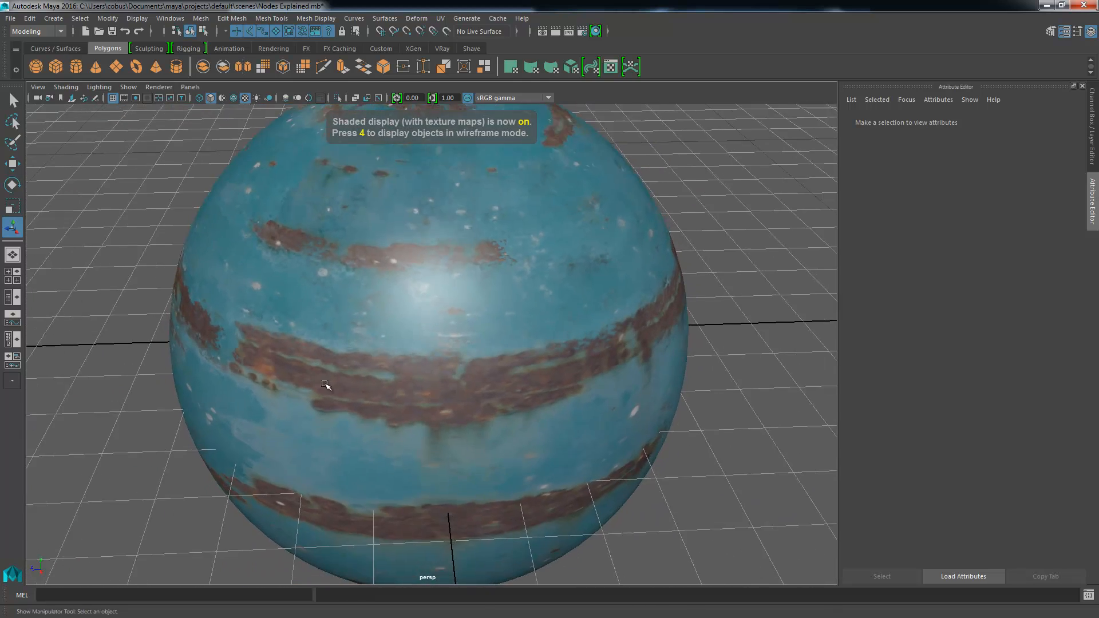
pyautogui.press('space')
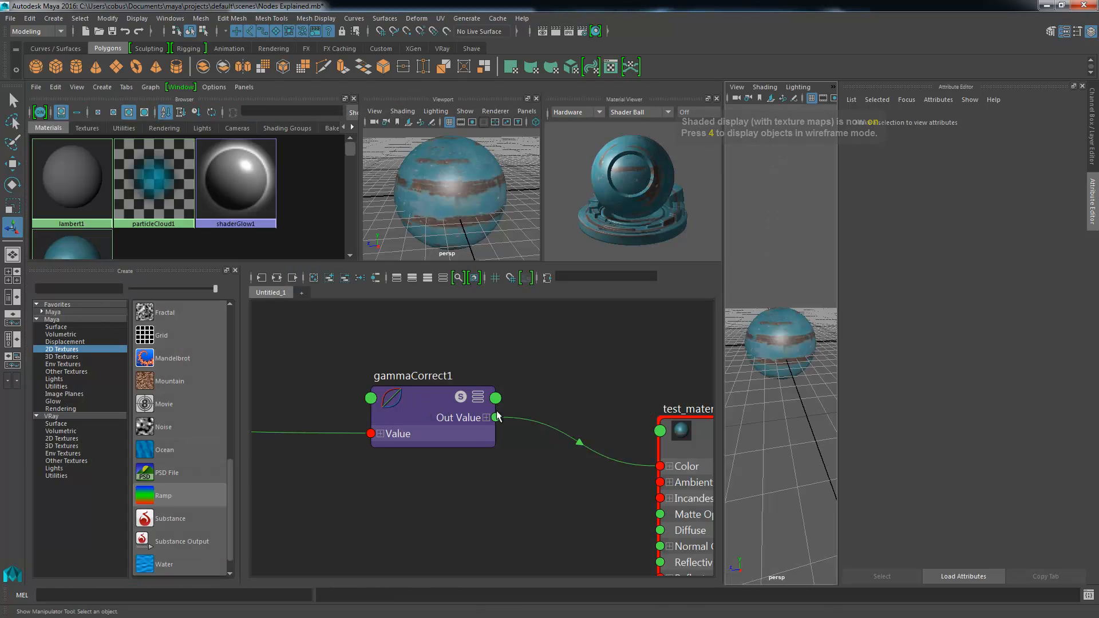
# Select gammaCorrect1 and reposition it between file1 and test_material in the node graph.
pyautogui.keyDown('alt'); pyautogui.moveTo(488, 431); pyautogui.dragTo(412, 422, button='right'); pyautogui.keyUp('alt')
pyautogui.keyDown('alt'); pyautogui.moveTo(448, 410); pyautogui.dragTo(549, 342, button='middle'); pyautogui.keyUp('alt')
pyautogui.moveTo(550, 355)
pyautogui.mouseDown()
pyautogui.moveTo(530, 382)
pyautogui.moveTo(544, 336)
pyautogui.moveTo(542, 352)
pyautogui.mouseUp()
pyautogui.keyDown('alt'); pyautogui.moveTo(407, 384); pyautogui.dragTo(434, 409, button='middle'); pyautogui.keyUp('alt')
pyautogui.scroll(-2, 510, 403)
pyautogui.keyDown('alt'); pyautogui.moveTo(510, 403); pyautogui.dragTo(481, 405, button='middle'); pyautogui.keyUp('alt')
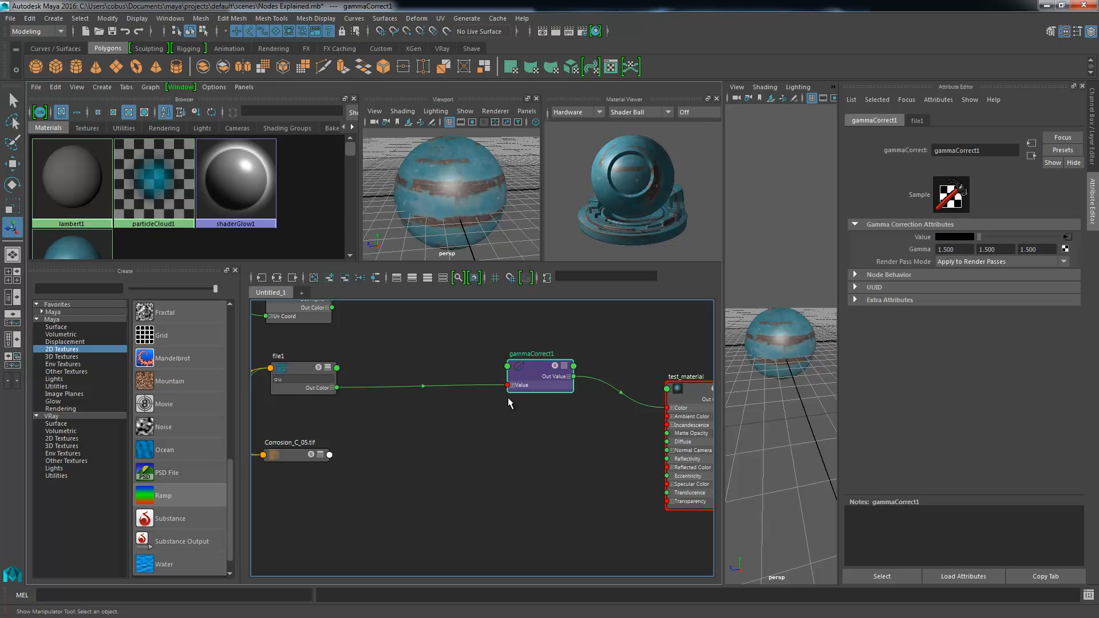
pyautogui.moveTo(534, 391); pyautogui.dragTo(520, 400)
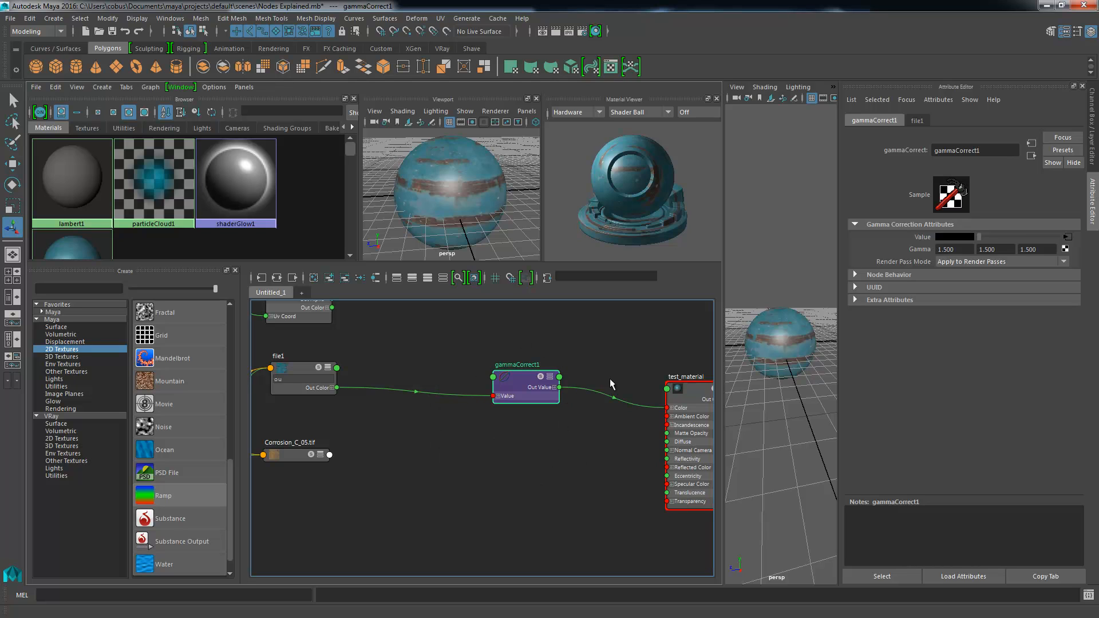
pyautogui.moveTo(536, 406); pyautogui.dragTo(516, 406)
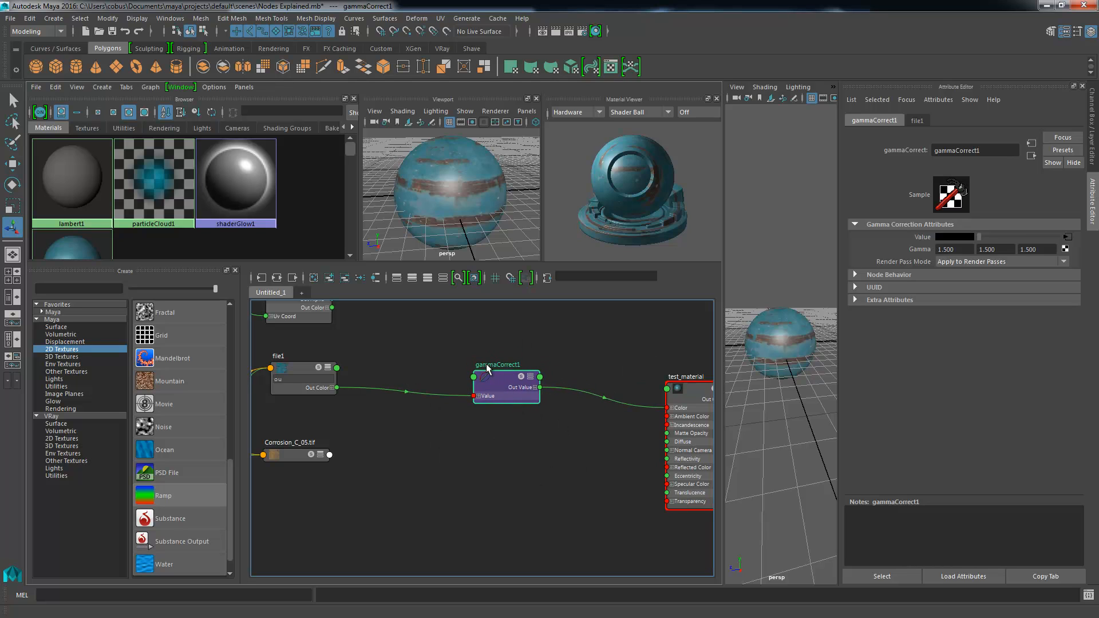
# Examine the gammaCorrect1 node up close and its connection from file1.
pyautogui.scroll(6, 529, 400)
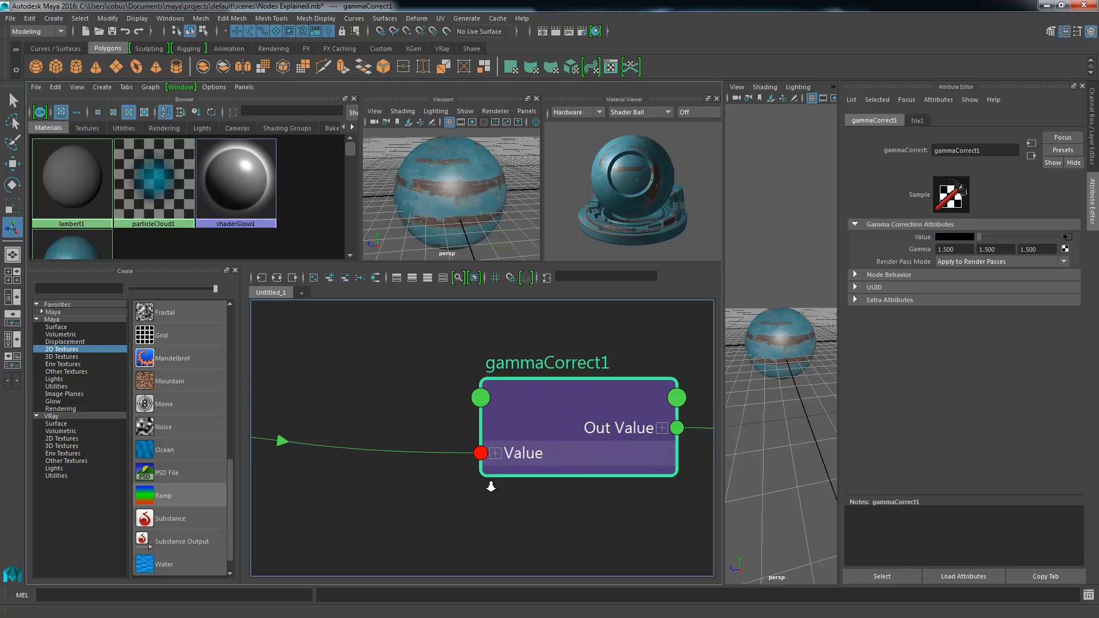
pyautogui.keyDown('alt'); pyautogui.moveTo(551, 385); pyautogui.dragTo(506, 435, button='middle'); pyautogui.keyUp('alt')
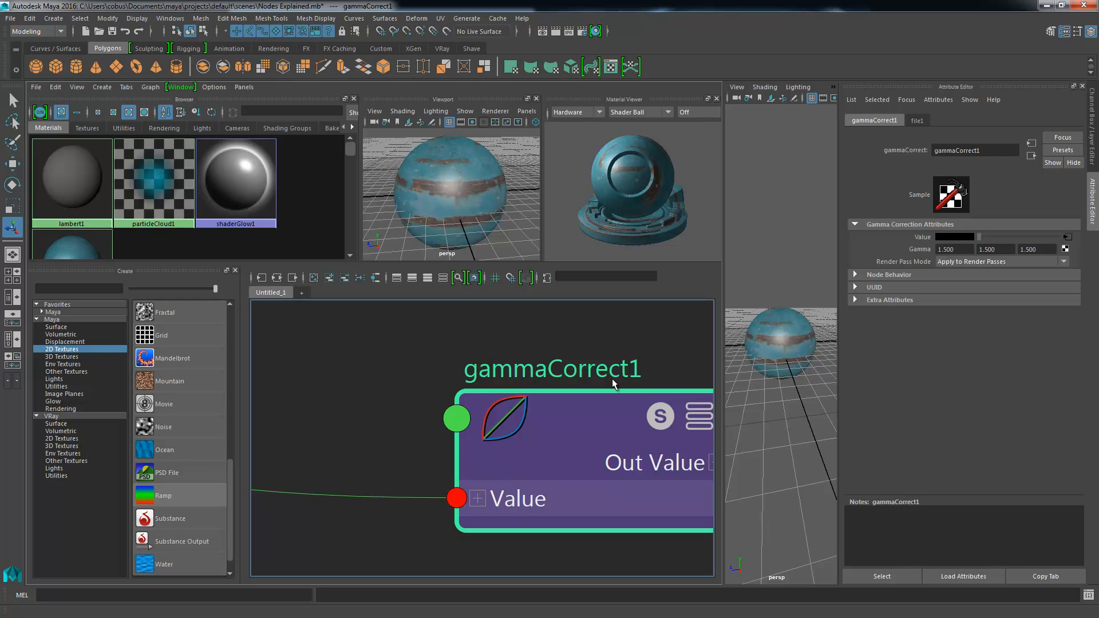
pyautogui.scroll(-2, 607, 383)
pyautogui.keyDown('alt'); pyautogui.moveTo(603, 388); pyautogui.dragTo(446, 368, button='middle'); pyautogui.keyUp('alt')
pyautogui.scroll(-4, 425, 388)
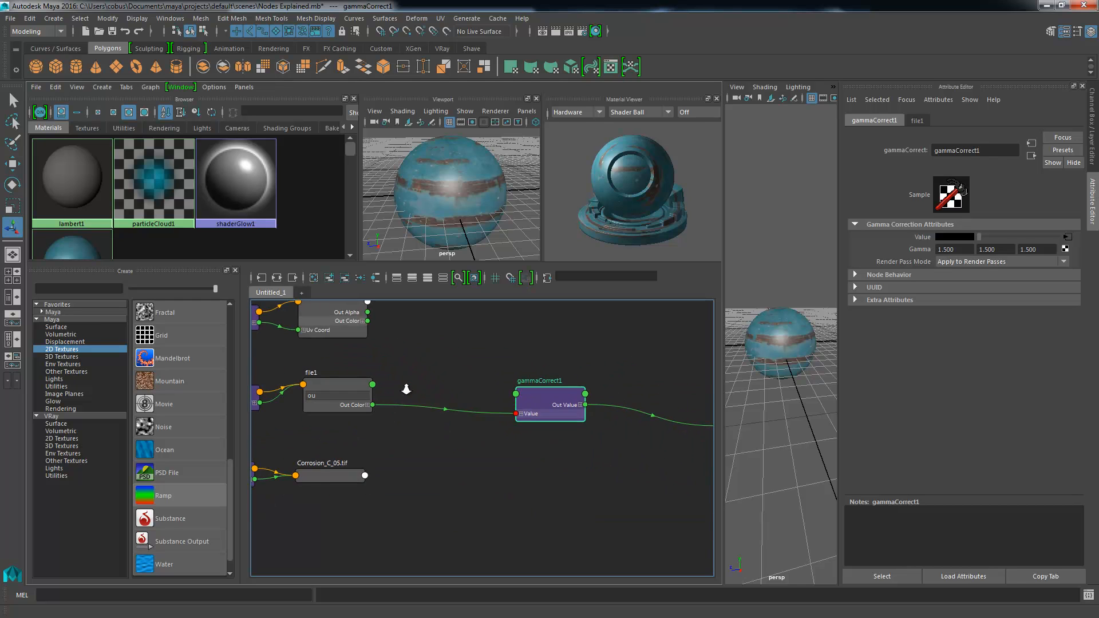
pyautogui.scroll(3, 434, 406)
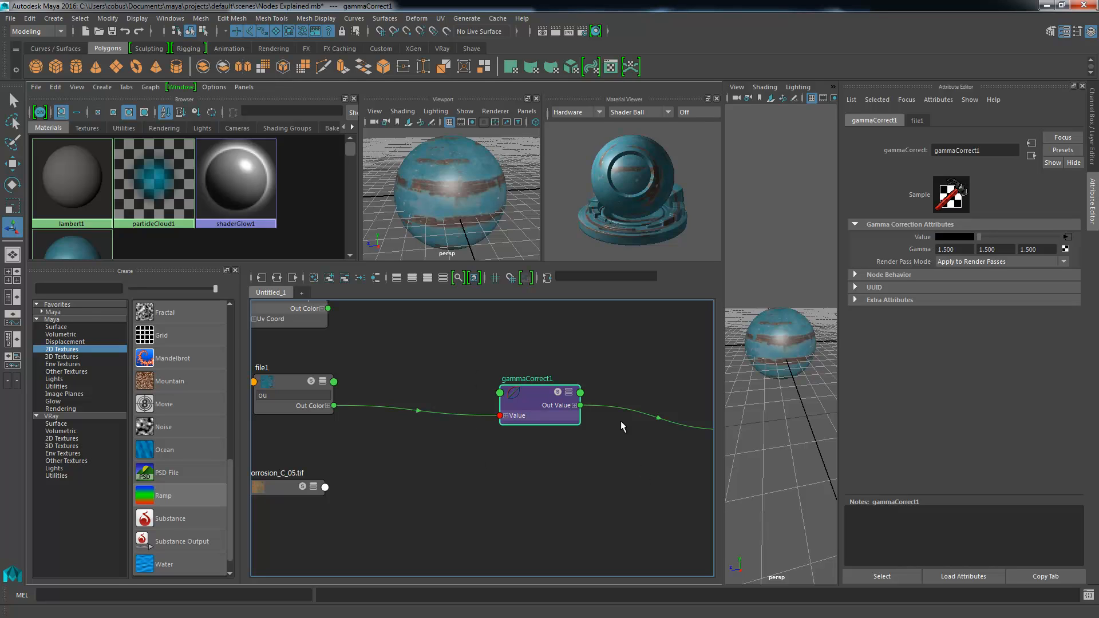
pyautogui.moveTo(416, 376); pyautogui.dragTo(586, 399, button='middle')
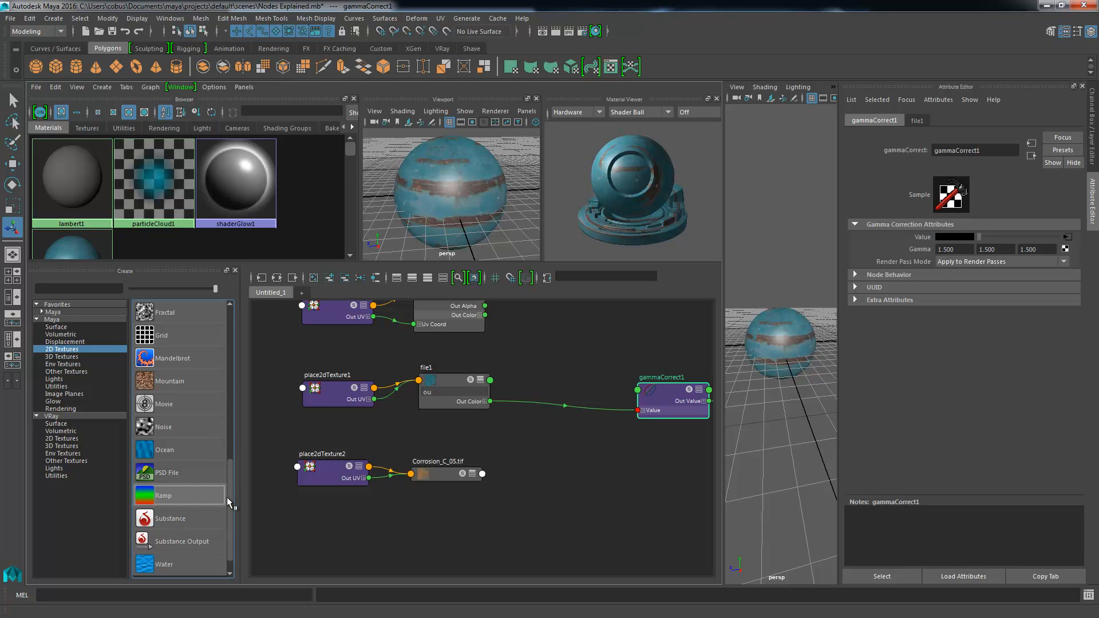
# Create a Luminance utility node and place it just above gammaCorrect1.
pyautogui.moveTo(232, 502); pyautogui.dragTo(248, 332)
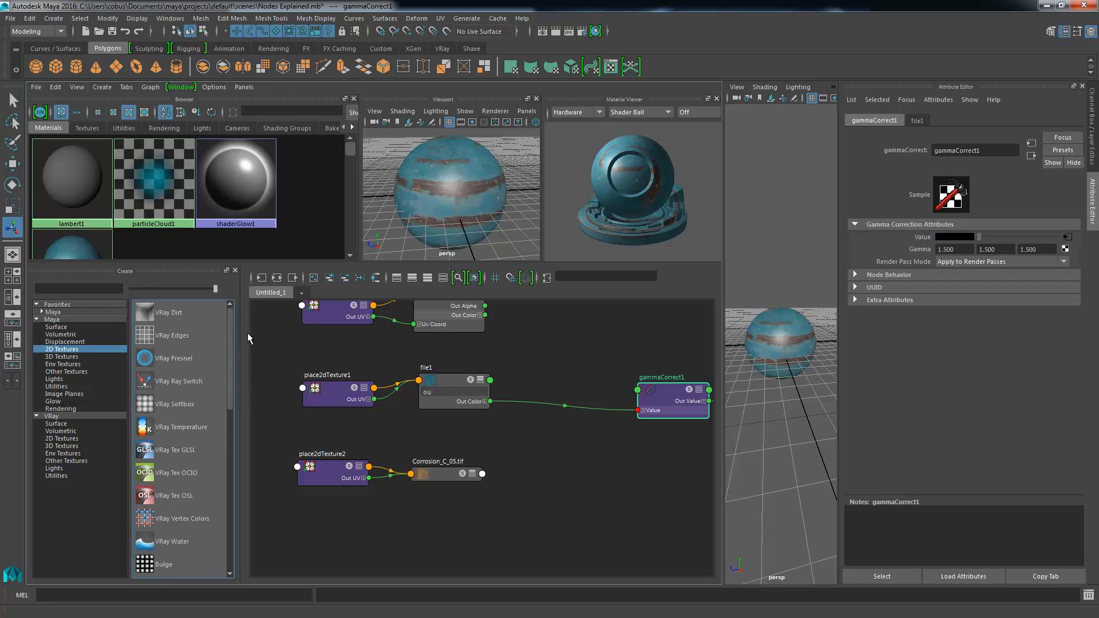
pyautogui.click(57, 386)
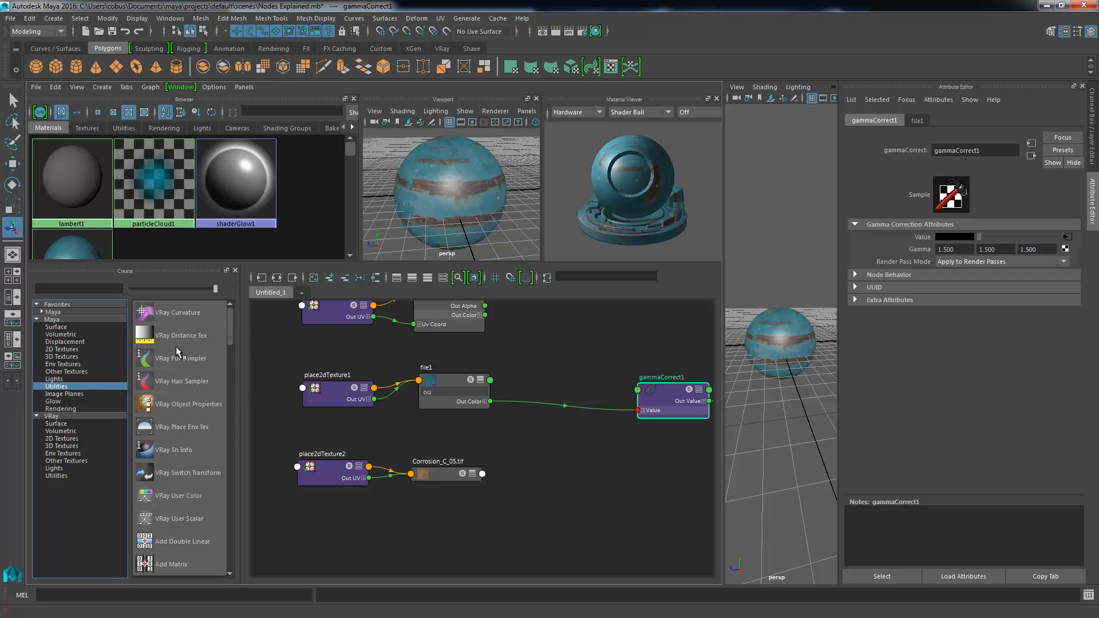
pyautogui.moveTo(230, 328); pyautogui.dragTo(234, 433)
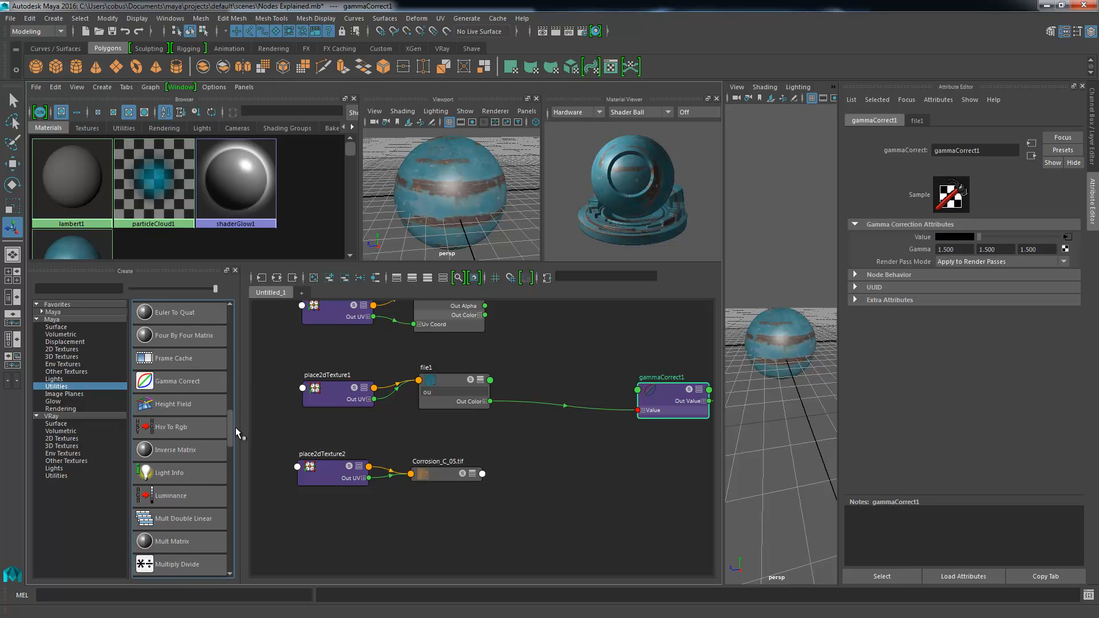
pyautogui.click(187, 497)
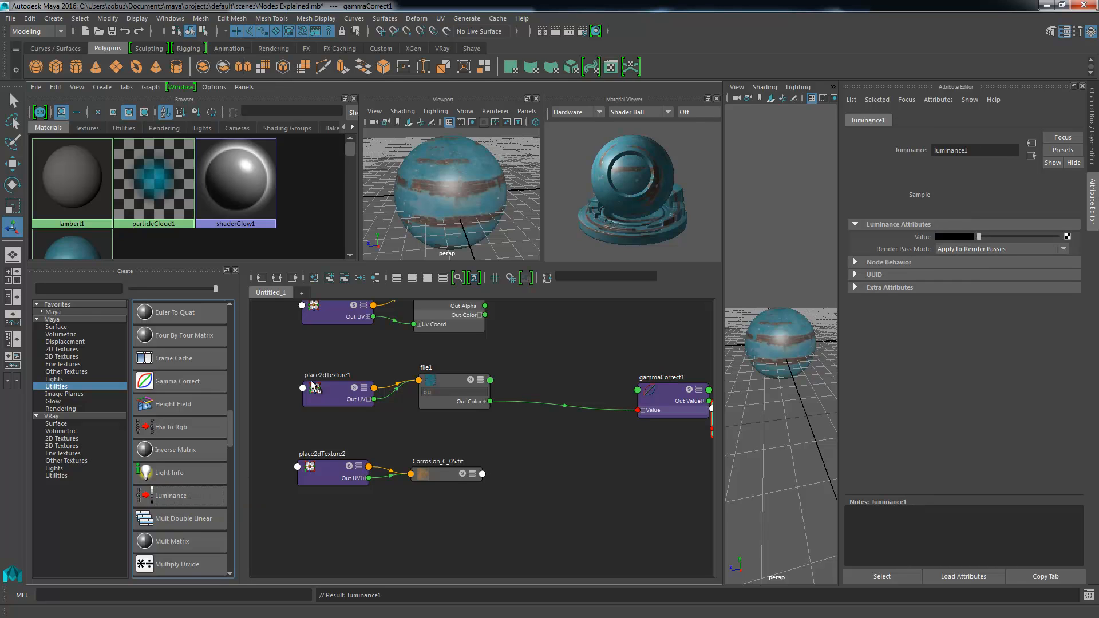
pyautogui.keyDown('alt'); pyautogui.moveTo(528, 384); pyautogui.dragTo(384, 395, button='middle'); pyautogui.keyUp('alt')
pyautogui.moveTo(628, 444); pyautogui.dragTo(552, 357)
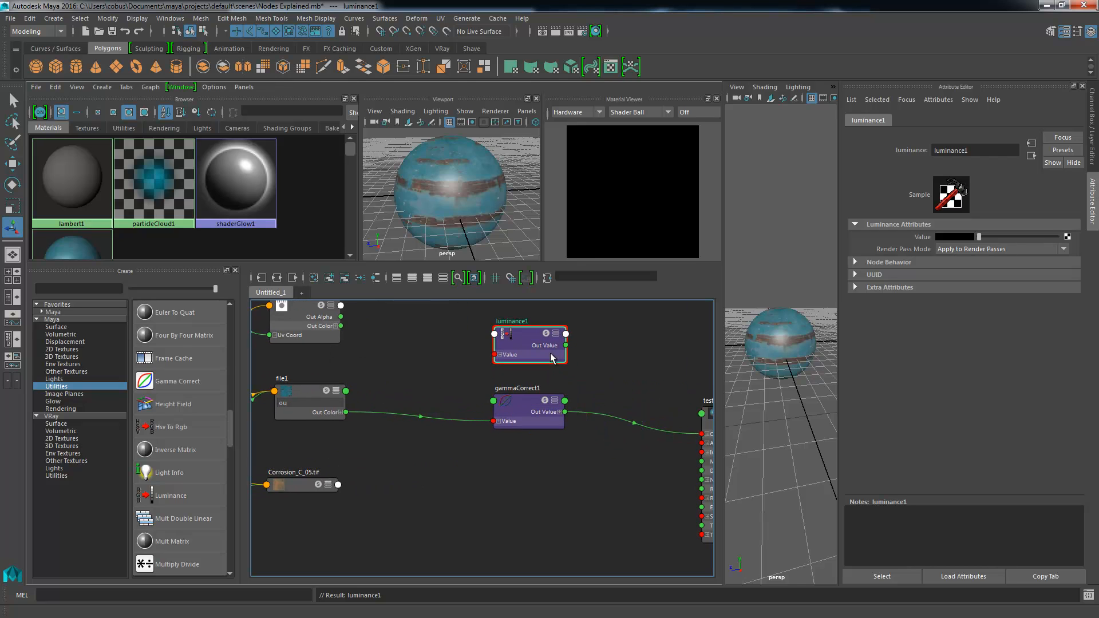
# Connect the Out Color of file1 to the Value input of luminance1.
pyautogui.keyDown('alt'); pyautogui.moveTo(499, 385); pyautogui.dragTo(561, 389, button='right'); pyautogui.keyUp('alt')
pyautogui.keyDown('alt'); pyautogui.moveTo(561, 390); pyautogui.dragTo(603, 441, button='middle'); pyautogui.keyUp('alt')
pyautogui.keyDown('alt'); pyautogui.moveTo(485, 444); pyautogui.dragTo(545, 433, button='right'); pyautogui.keyUp('alt')
pyautogui.keyDown('alt'); pyautogui.moveTo(545, 434); pyautogui.dragTo(608, 446, button='middle'); pyautogui.keyUp('alt')
pyautogui.keyDown('alt'); pyautogui.moveTo(608, 446); pyautogui.dragTo(531, 438, button='right'); pyautogui.keyUp('alt')
pyautogui.keyDown('alt'); pyautogui.moveTo(504, 419); pyautogui.dragTo(486, 414, button='middle'); pyautogui.keyUp('alt')
pyautogui.moveTo(624, 389); pyautogui.dragTo(603, 392)
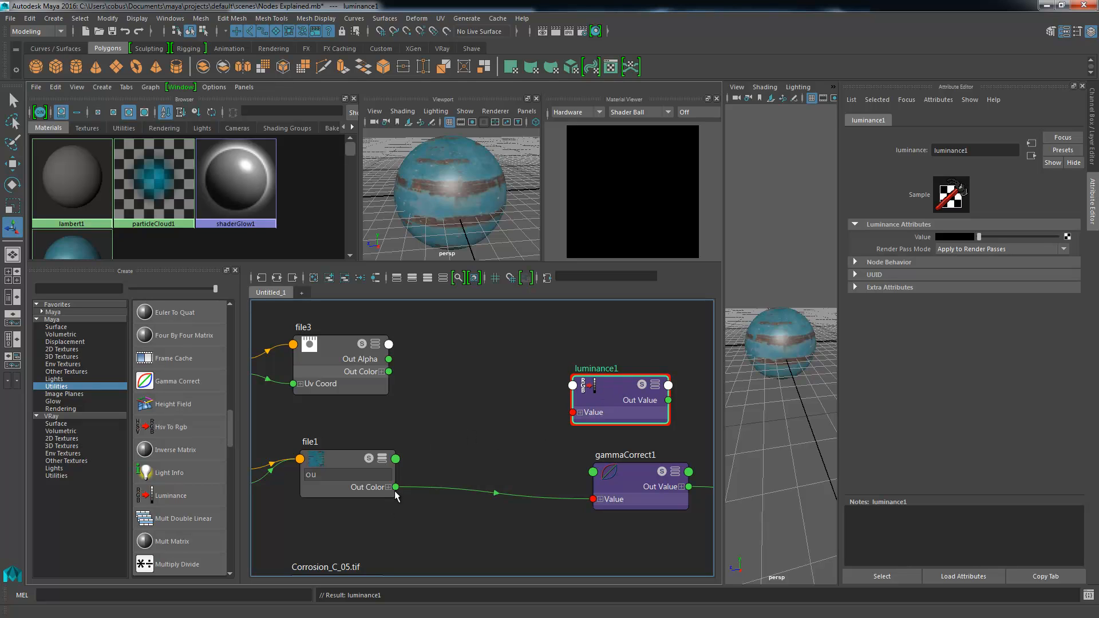
pyautogui.moveTo(395, 487); pyautogui.dragTo(573, 412)
# Start a connection from the Out Value of luminance1 and expand test_material's Color input into its R, G and B channels.
pyautogui.keyDown('alt'); pyautogui.moveTo(666, 403); pyautogui.dragTo(483, 407, button='middle'); pyautogui.keyUp('alt')
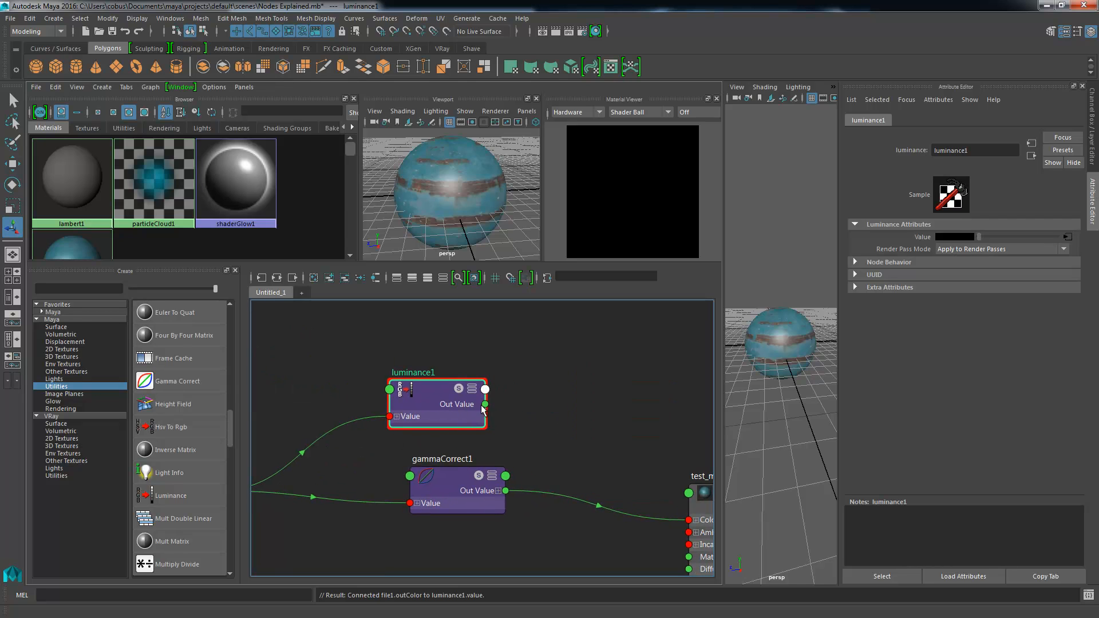
pyautogui.moveTo(484, 405); pyautogui.dragTo(658, 491)
pyautogui.keyDown('alt'); pyautogui.moveTo(625, 474); pyautogui.dragTo(479, 396, button='middle'); pyautogui.keyUp('alt')
pyautogui.keyDown('alt'); pyautogui.moveTo(479, 396); pyautogui.dragTo(710, 518, button='right'); pyautogui.keyUp('alt')
pyautogui.keyDown('alt'); pyautogui.moveTo(710, 517); pyautogui.dragTo(566, 443, button='middle'); pyautogui.keyUp('alt')
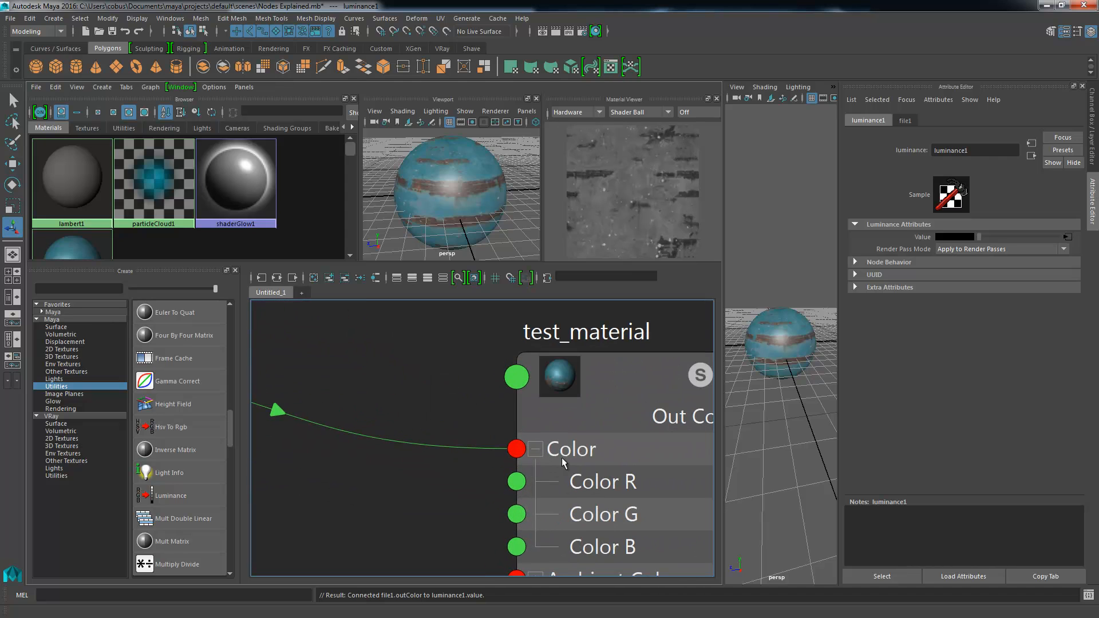
pyautogui.moveTo(527, 457)
# Examine the ports of luminance1 and its incoming connection from file1, comparing it with gammaCorrect1.
pyautogui.keyDown('alt'); pyautogui.moveTo(505, 347); pyautogui.dragTo(431, 339, button='right'); pyautogui.keyUp('alt')
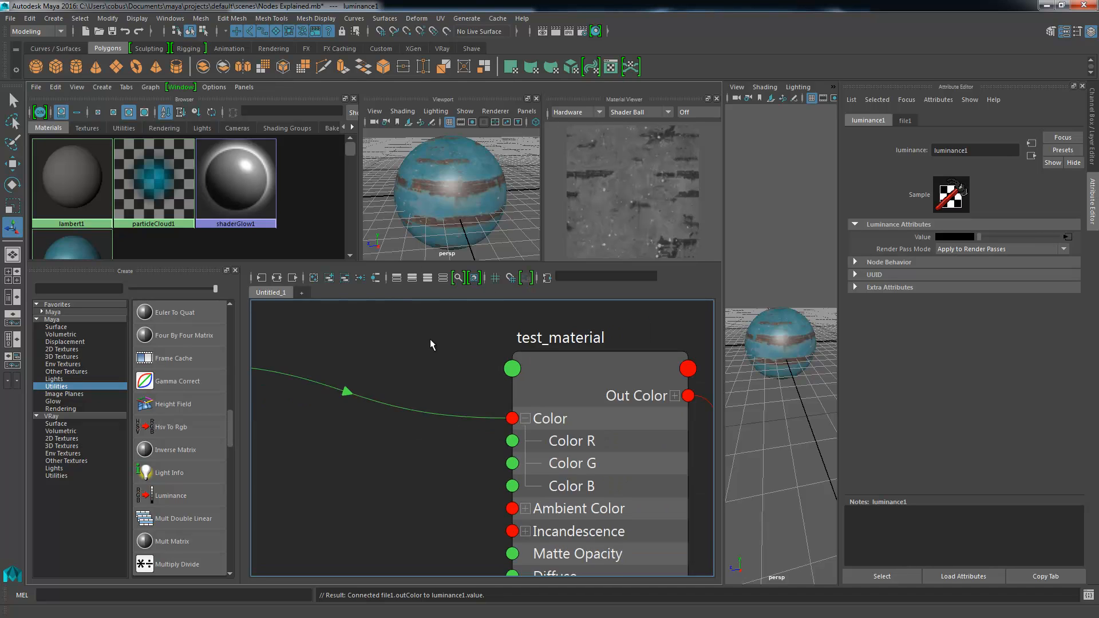
pyautogui.keyDown('alt'); pyautogui.moveTo(364, 304); pyautogui.dragTo(683, 462, button='middle'); pyautogui.keyUp('alt')
pyautogui.moveTo(370, 336); pyautogui.dragTo(402, 342)
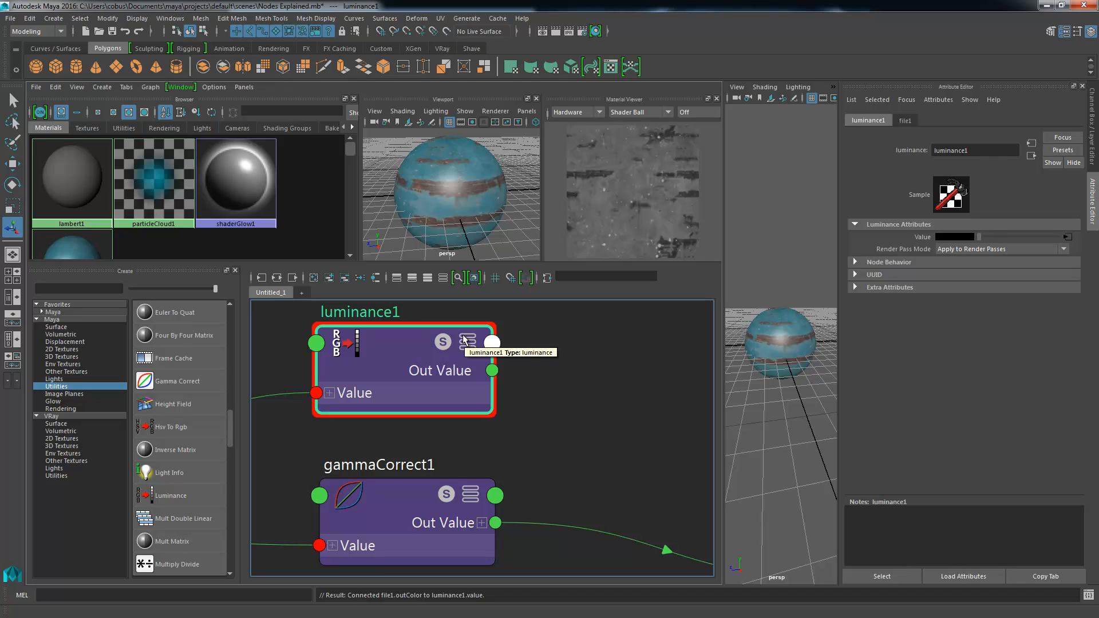
pyautogui.moveTo(431, 369)
pyautogui.keyDown('alt'); pyautogui.mouseDown(button='middle')
pyautogui.moveTo(631, 371)
pyautogui.moveTo(514, 375)
pyautogui.mouseUp(button='middle'); pyautogui.keyUp('alt')
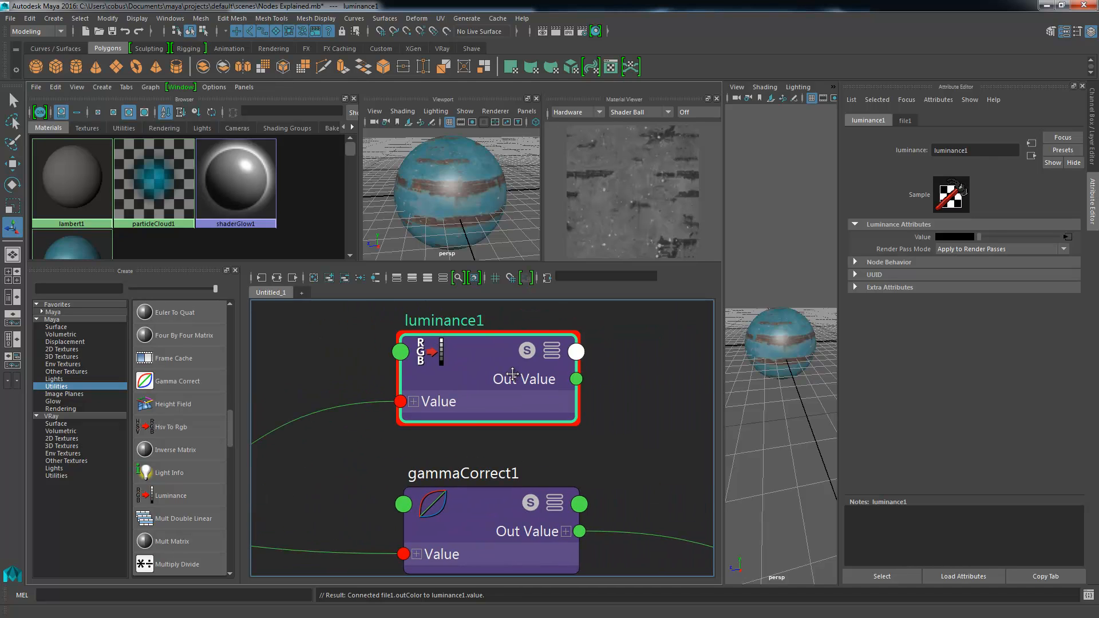
pyautogui.keyDown('alt'); pyautogui.moveTo(570, 397); pyautogui.dragTo(507, 401, button='middle'); pyautogui.keyUp('alt')
pyautogui.click(555, 403)
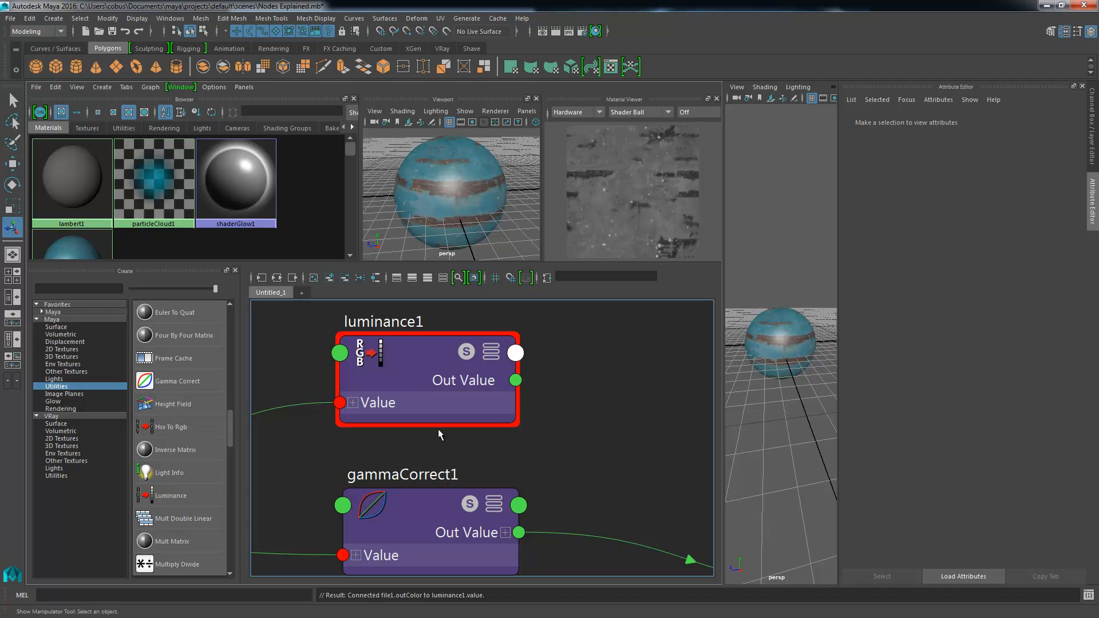
pyautogui.keyDown('alt'); pyautogui.moveTo(294, 415); pyautogui.dragTo(684, 354, button='middle'); pyautogui.keyUp('alt')
pyautogui.keyDown('alt'); pyautogui.moveTo(539, 427); pyautogui.dragTo(392, 491, button='middle'); pyautogui.keyUp('alt')
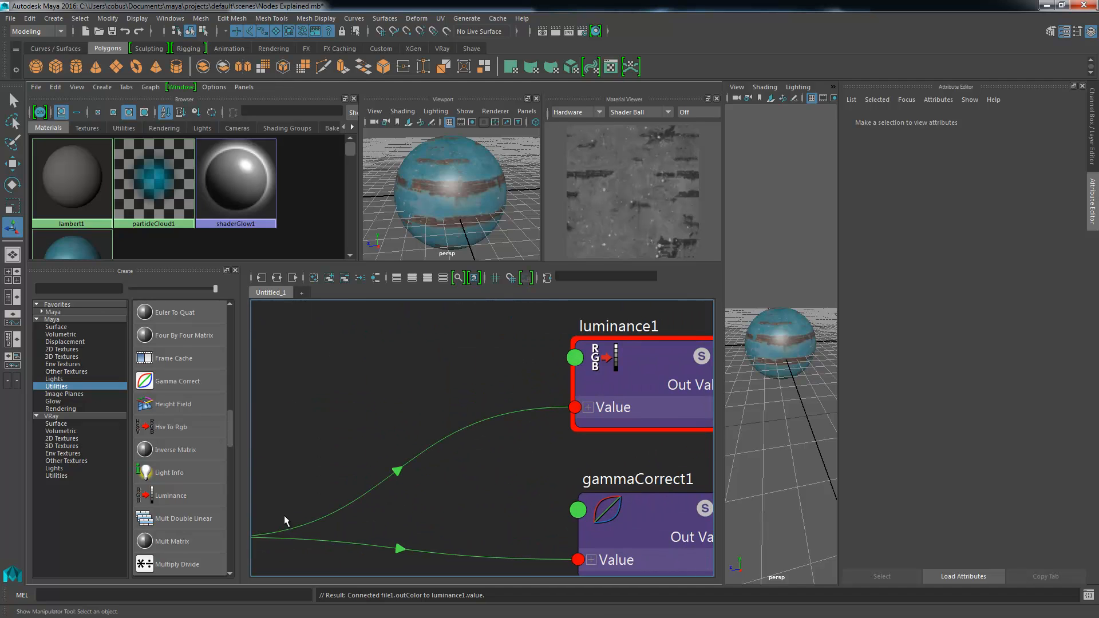
pyautogui.keyDown('alt'); pyautogui.moveTo(284, 516); pyautogui.dragTo(243, 512, button='middle'); pyautogui.keyUp('alt')
pyautogui.click(337, 491)
pyautogui.keyDown('alt'); pyautogui.moveTo(525, 390); pyautogui.dragTo(417, 419, button='middle'); pyautogui.keyUp('alt')
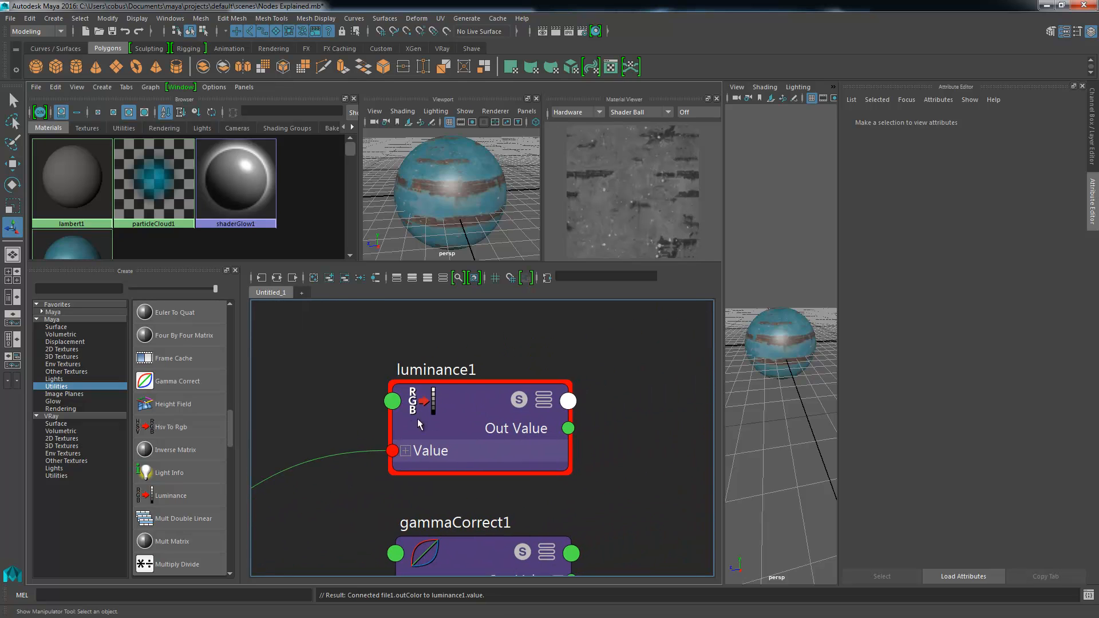
pyautogui.keyDown('alt'); pyautogui.moveTo(418, 417); pyautogui.dragTo(539, 425, button='right'); pyautogui.keyUp('alt')
# Connect the Out Value of luminance1 to the Color R input of test_material.
pyautogui.keyDown('alt'); pyautogui.moveTo(667, 435); pyautogui.dragTo(494, 395, button='middle'); pyautogui.keyUp('alt')
pyautogui.moveTo(492, 395); pyautogui.dragTo(620, 490)
pyautogui.keyDown('alt'); pyautogui.moveTo(620, 490); pyautogui.dragTo(535, 437, button='right'); pyautogui.keyUp('alt')
pyautogui.keyDown('alt'); pyautogui.moveTo(534, 438); pyautogui.dragTo(402, 385, button='middle'); pyautogui.keyUp('alt')
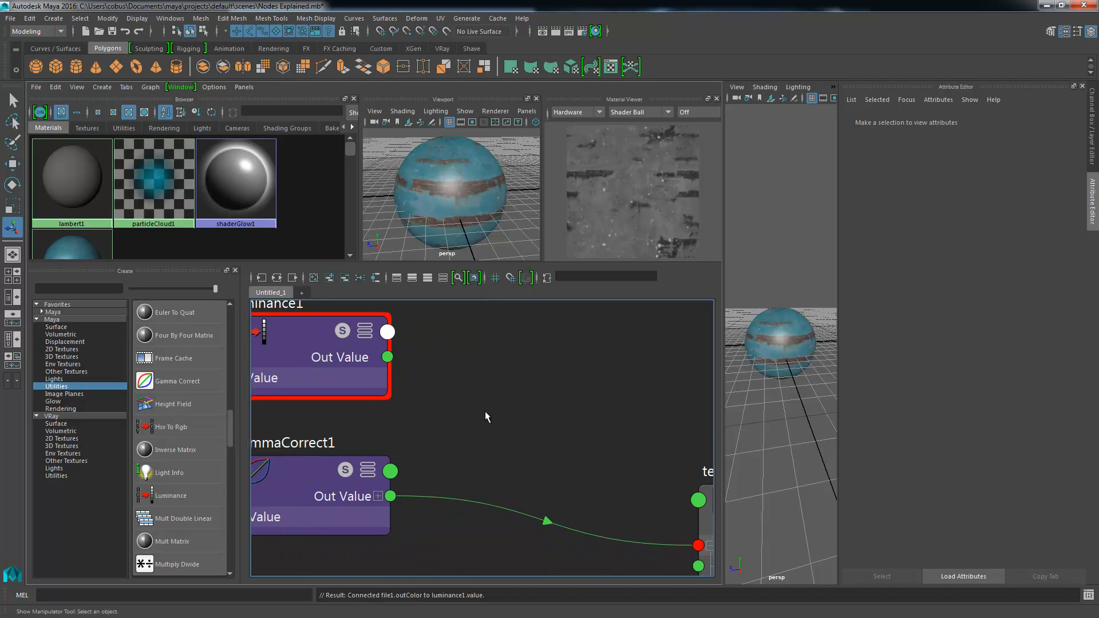
pyautogui.keyDown('alt'); pyautogui.moveTo(589, 467); pyautogui.dragTo(501, 422, button='middle'); pyautogui.keyUp('alt')
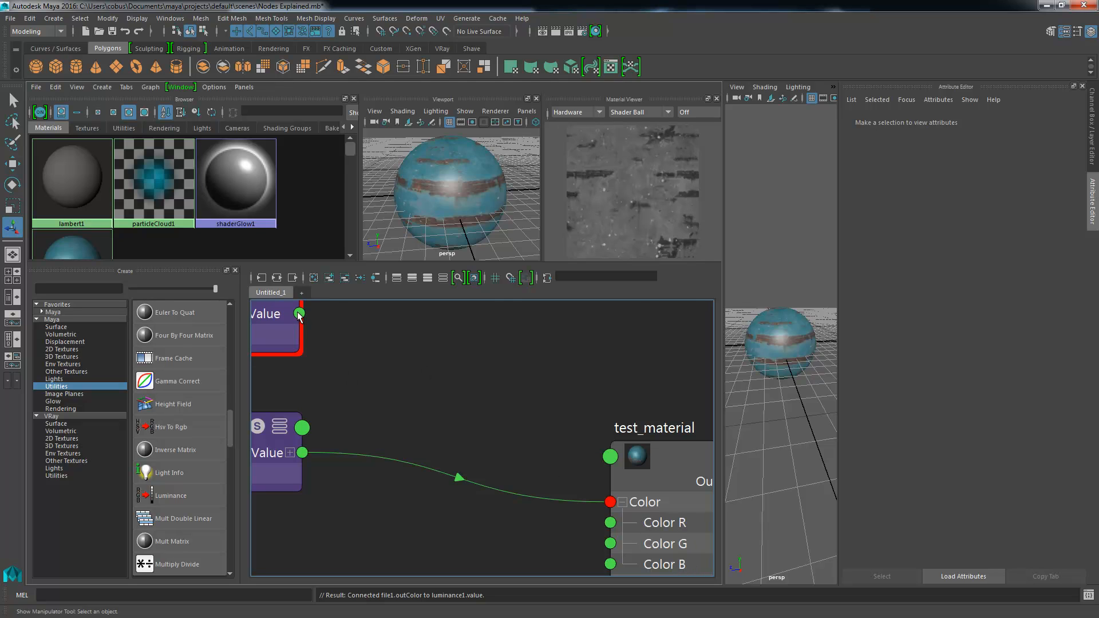
pyautogui.moveTo(300, 313); pyautogui.dragTo(614, 520)
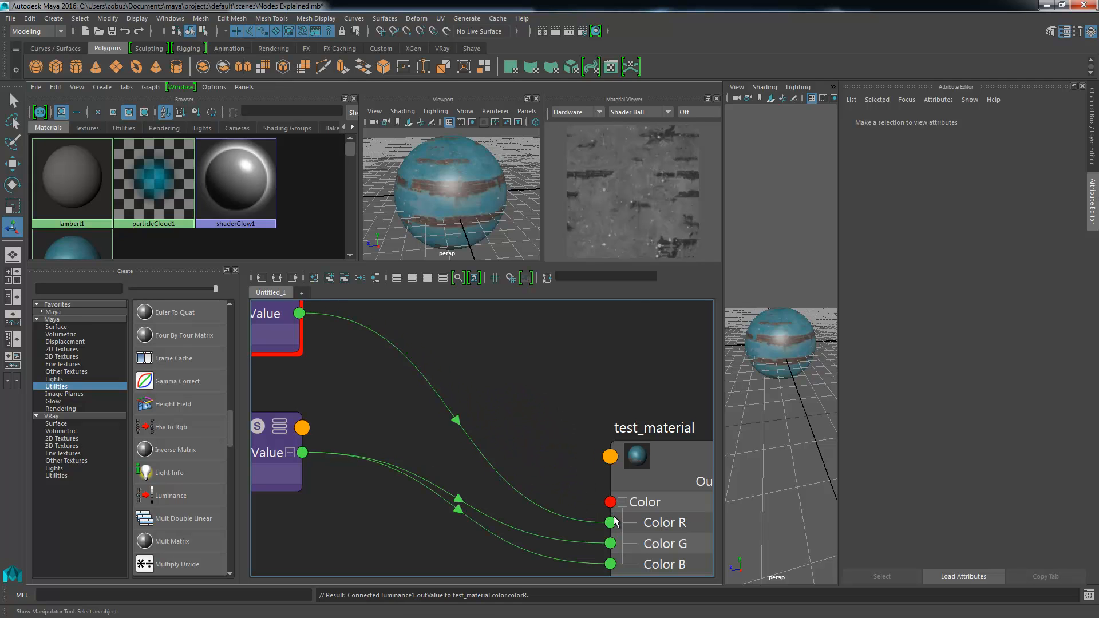
# Connect the Out Value of luminance1 to the Color G and Color B inputs of test_material.
pyautogui.click(615, 520)
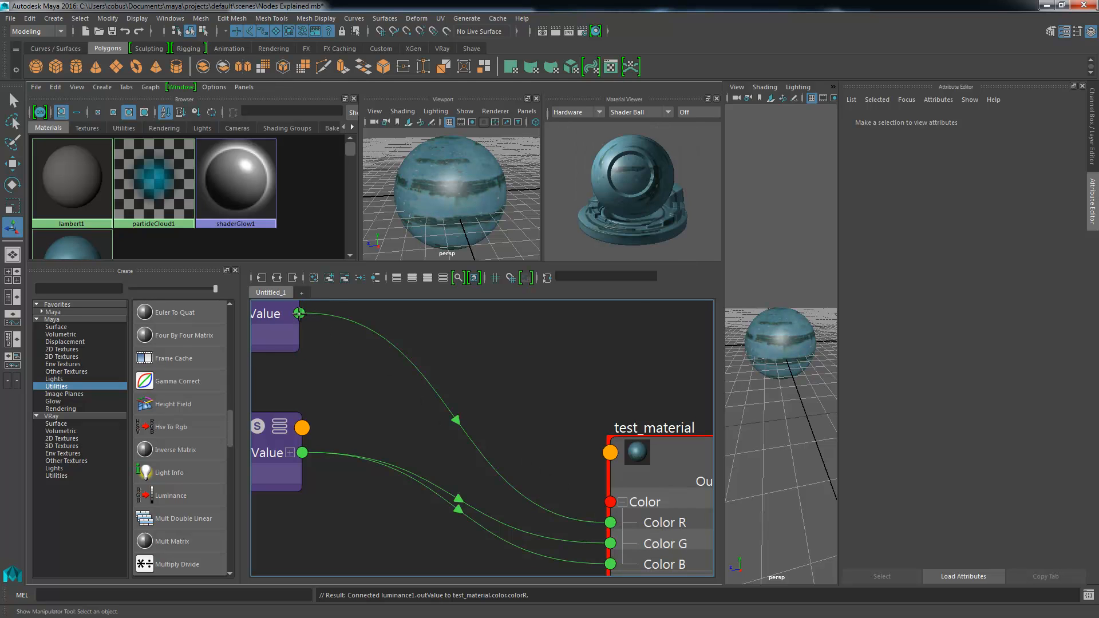
pyautogui.moveTo(299, 313); pyautogui.dragTo(614, 544)
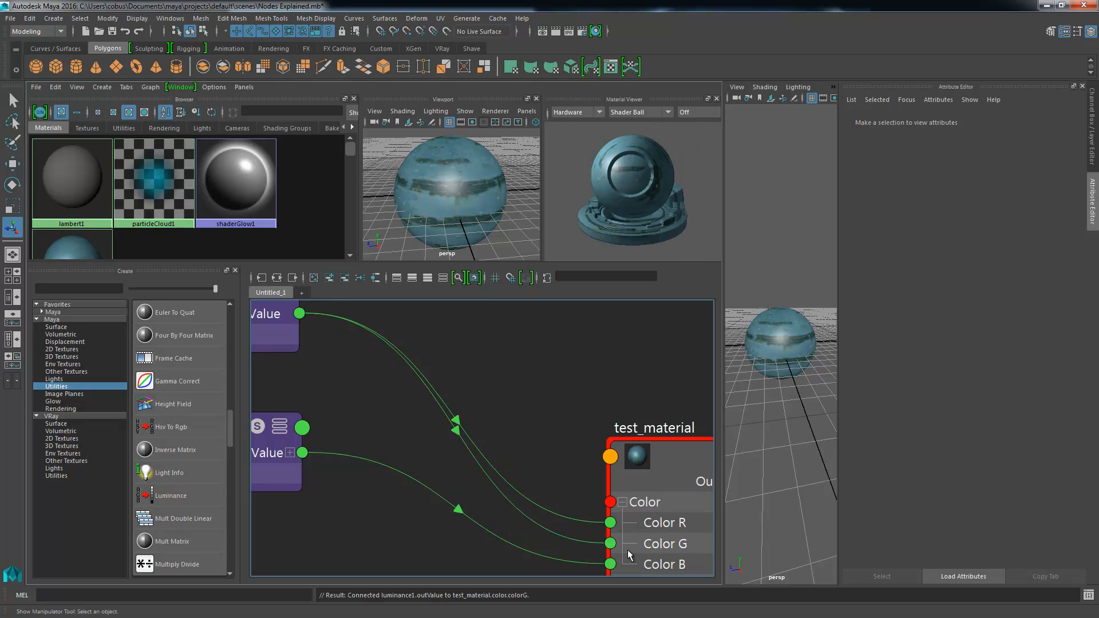
pyautogui.moveTo(299, 314); pyautogui.dragTo(611, 563)
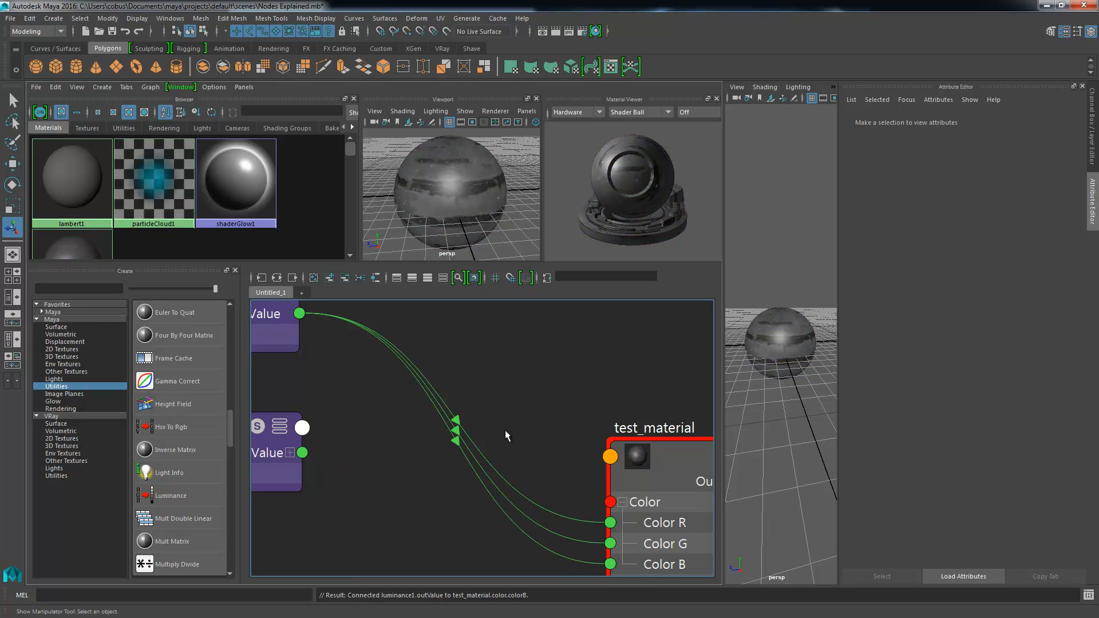
# Trace the connections from file1 through luminance1 into test_material's color channels, and collapse the material's Color input.
pyautogui.keyDown('alt'); pyautogui.moveTo(295, 318); pyautogui.dragTo(425, 391, button='middle'); pyautogui.keyUp('alt')
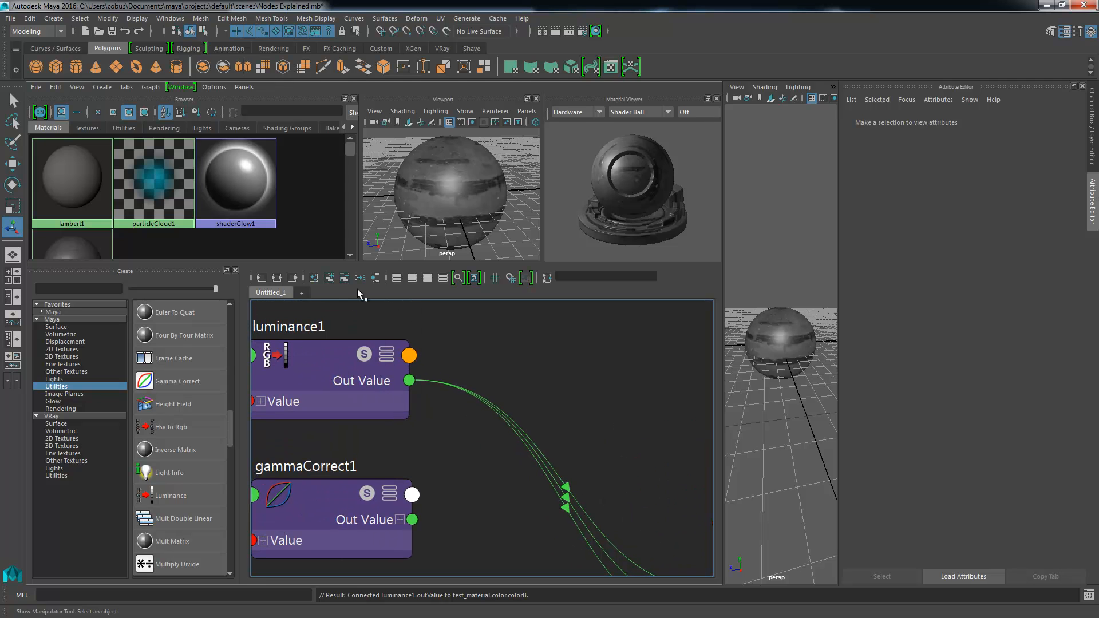
pyautogui.keyDown('alt'); pyautogui.moveTo(284, 366); pyautogui.dragTo(666, 292, button='middle'); pyautogui.keyUp('alt')
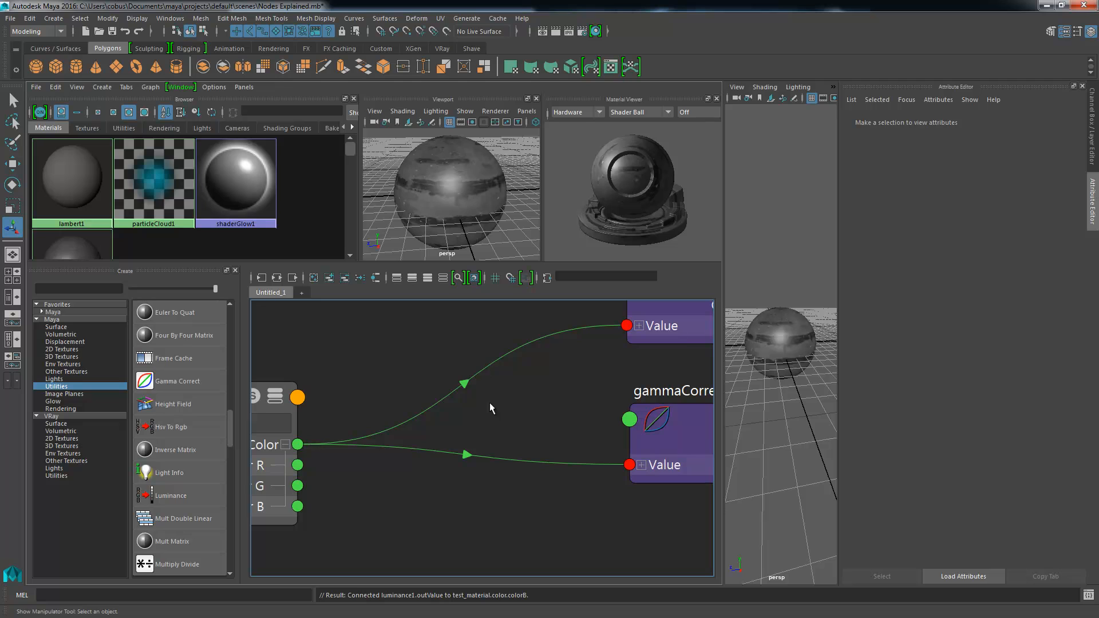
pyautogui.keyDown('alt'); pyautogui.moveTo(489, 403); pyautogui.dragTo(333, 494, button='middle'); pyautogui.keyUp('alt')
pyautogui.keyDown('alt'); pyautogui.moveTo(562, 365); pyautogui.dragTo(384, 349, button='middle'); pyautogui.keyUp('alt')
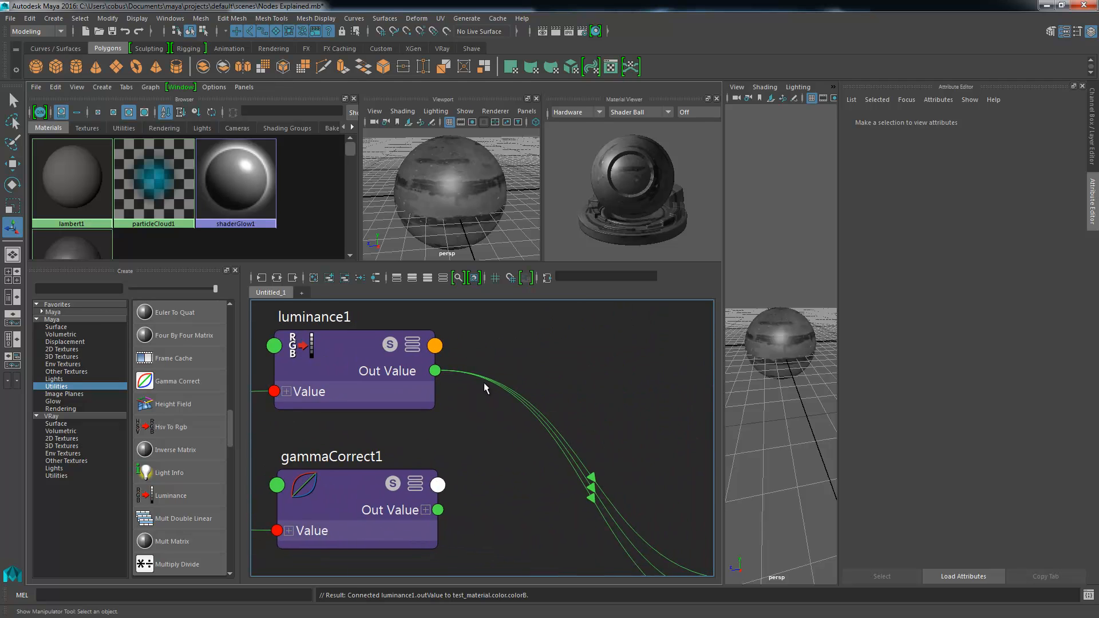
pyautogui.keyDown('alt'); pyautogui.moveTo(485, 388); pyautogui.dragTo(441, 366, button='middle'); pyautogui.keyUp('alt')
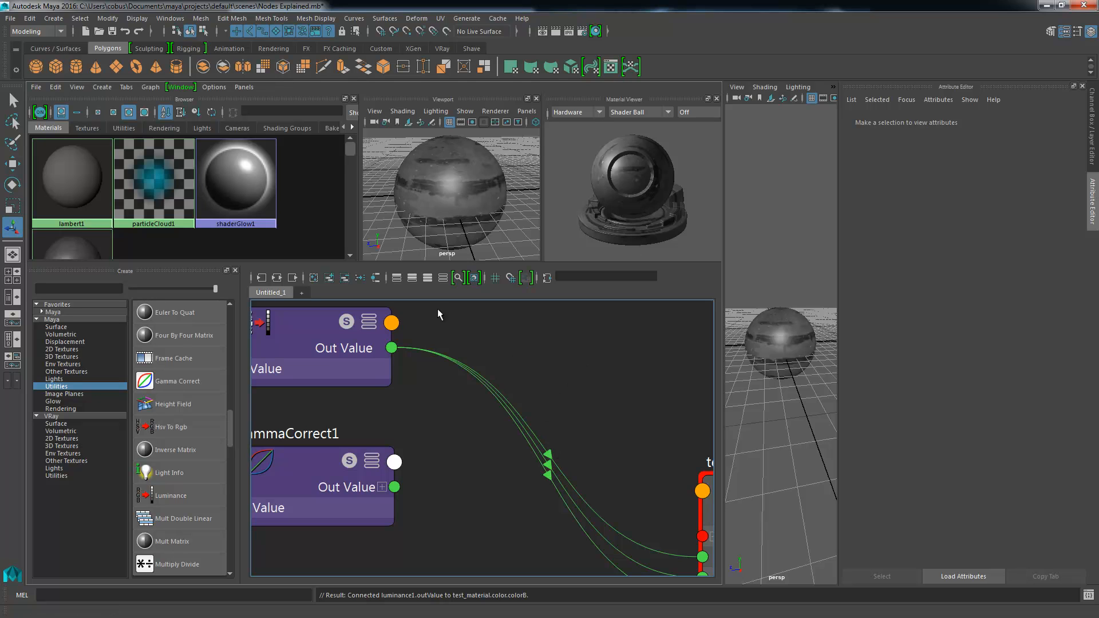
pyautogui.keyDown('alt'); pyautogui.moveTo(522, 425); pyautogui.dragTo(410, 350, button='middle'); pyautogui.keyUp('alt')
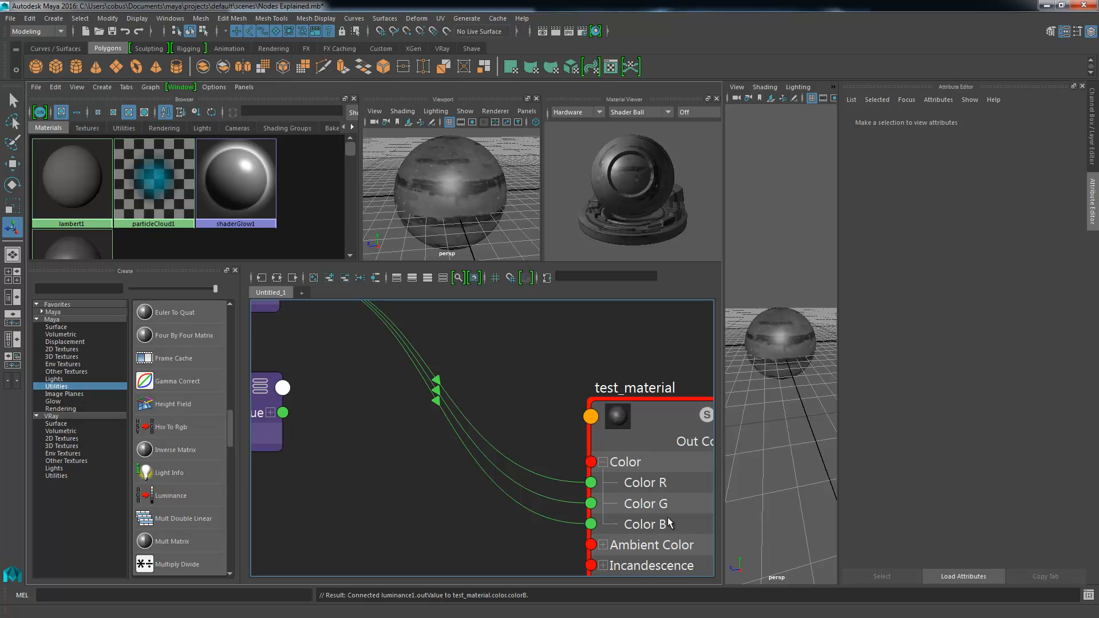
pyautogui.click(605, 463)
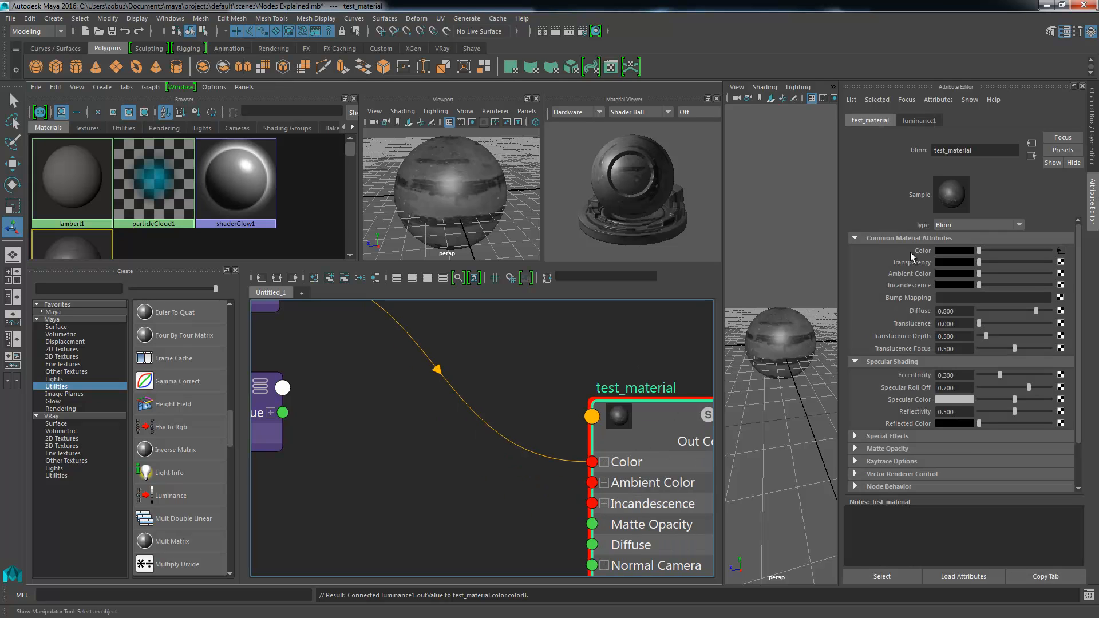
pyautogui.scroll(-1, 480, 397)
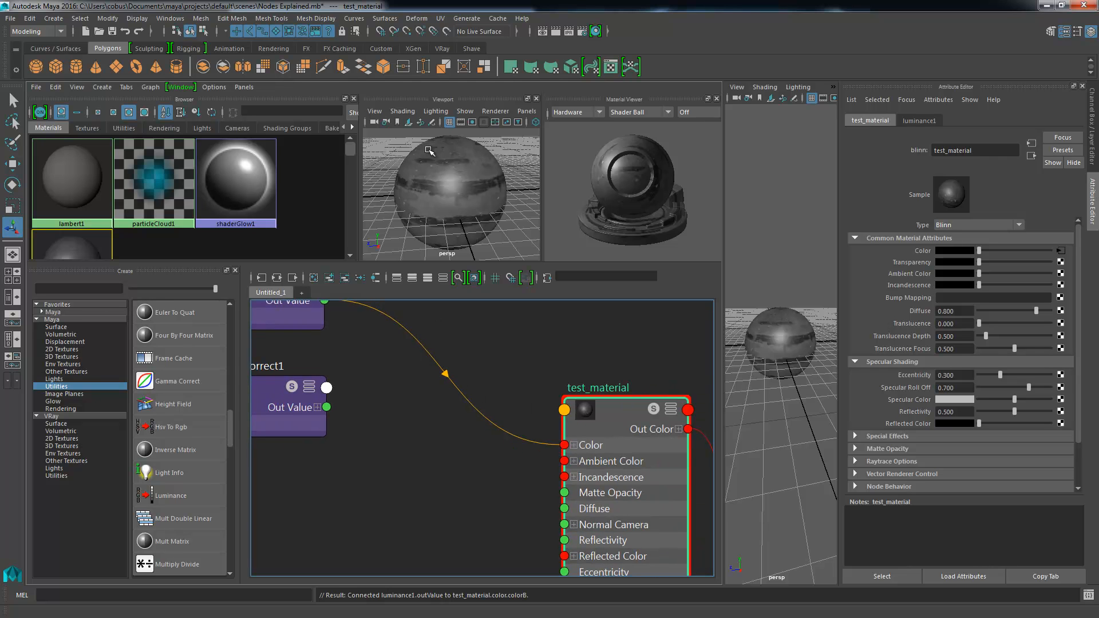
# Examine the shaded sphere and compare the Value input and Out Value type of luminance1 along its connections.
pyautogui.keyDown('alt'); pyautogui.moveTo(470, 212); pyautogui.dragTo(445, 211); pyautogui.keyUp('alt')
pyautogui.keyDown('alt'); pyautogui.moveTo(416, 398); pyautogui.dragTo(563, 460, button='middle'); pyautogui.keyUp('alt')
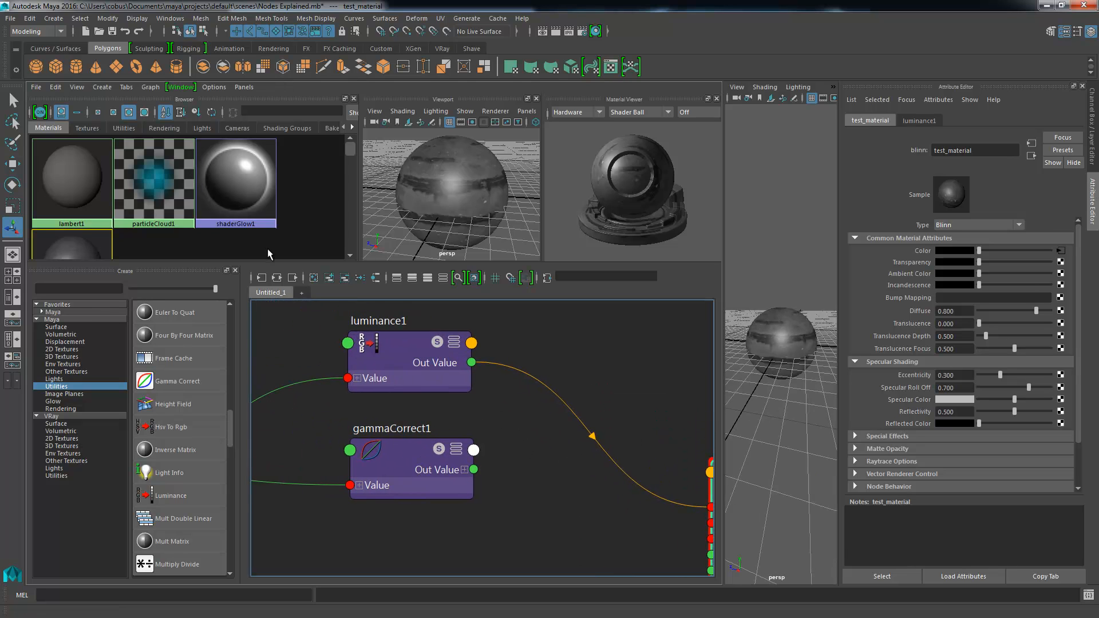
pyautogui.keyDown('alt'); pyautogui.moveTo(305, 419); pyautogui.dragTo(516, 443, button='middle'); pyautogui.keyUp('alt')
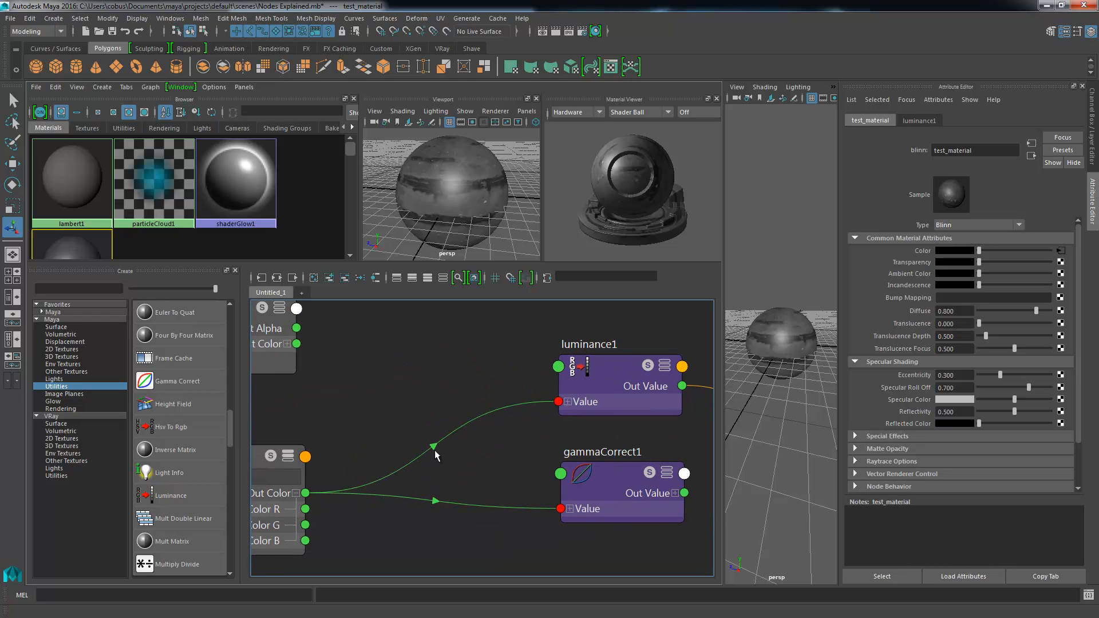
pyautogui.keyDown('alt'); pyautogui.moveTo(434, 450); pyautogui.dragTo(399, 458, button='middle'); pyautogui.keyUp('alt')
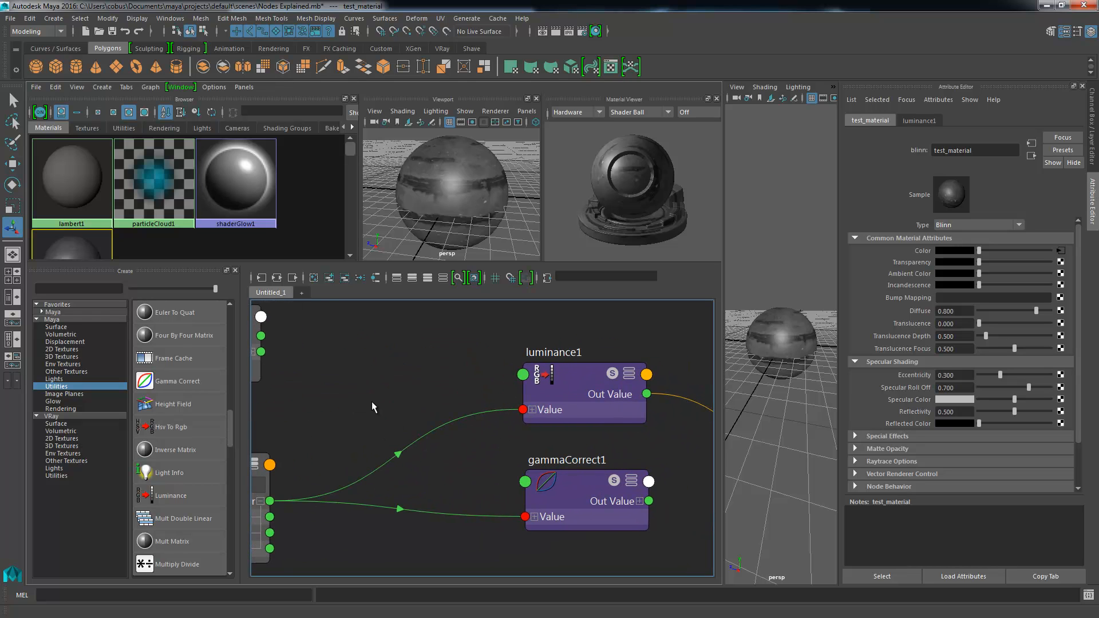
pyautogui.keyDown('alt'); pyautogui.moveTo(483, 302); pyautogui.dragTo(344, 367, button='middle'); pyautogui.keyUp('alt')
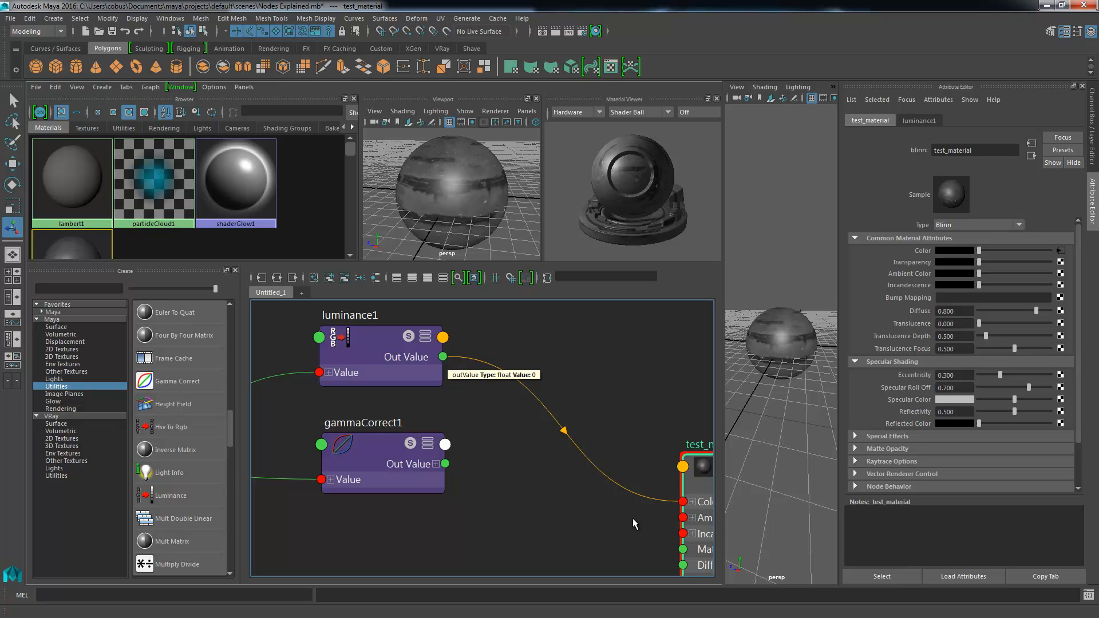
pyautogui.keyDown('alt'); pyautogui.moveTo(613, 519); pyautogui.dragTo(440, 441, button='middle'); pyautogui.keyUp('alt')
pyautogui.keyDown('alt'); pyautogui.moveTo(428, 386); pyautogui.dragTo(483, 388, button='middle'); pyautogui.keyUp('alt')
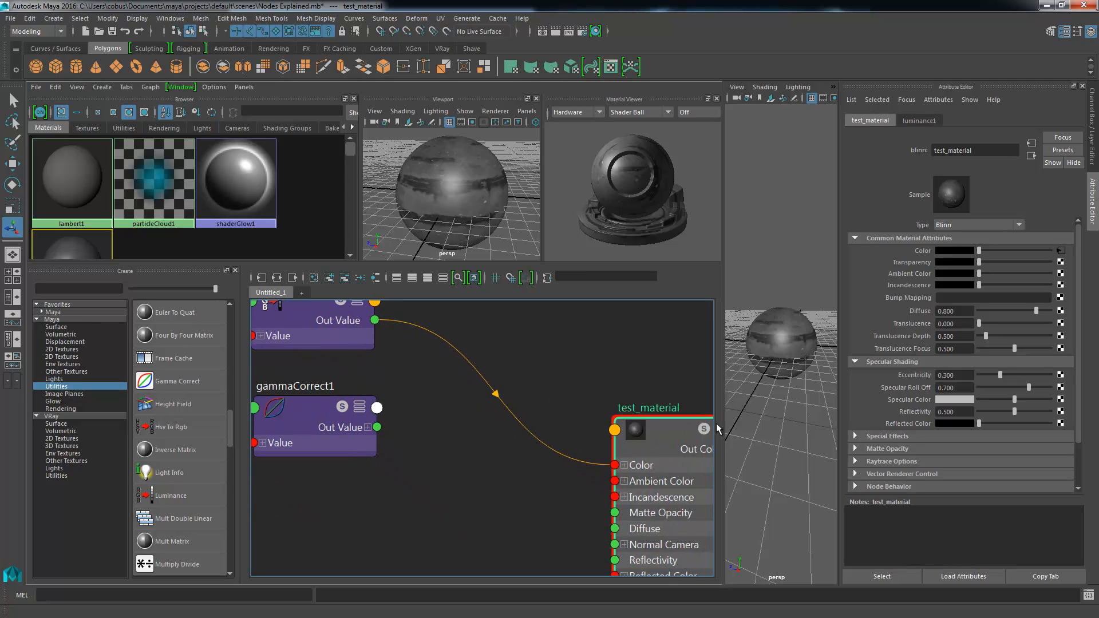
# Expand test_material's Color input to inspect its R, G and B connections, collapse it again and review the node network.
pyautogui.click(624, 465)
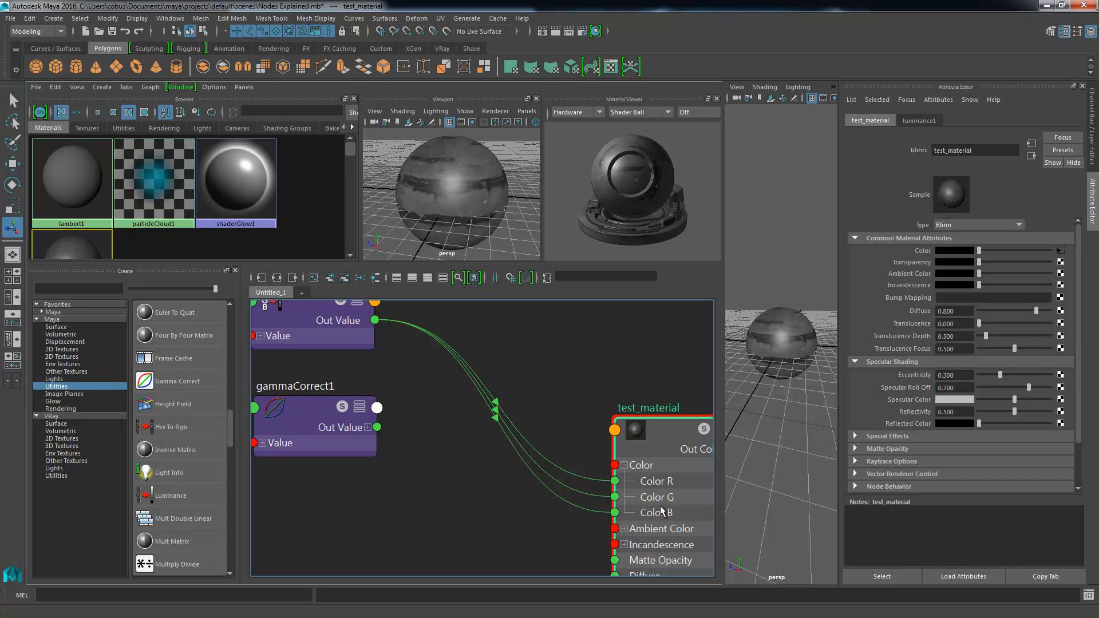
pyautogui.click(625, 465)
pyautogui.scroll(-1, 497, 427)
pyautogui.scroll(-2, 498, 404)
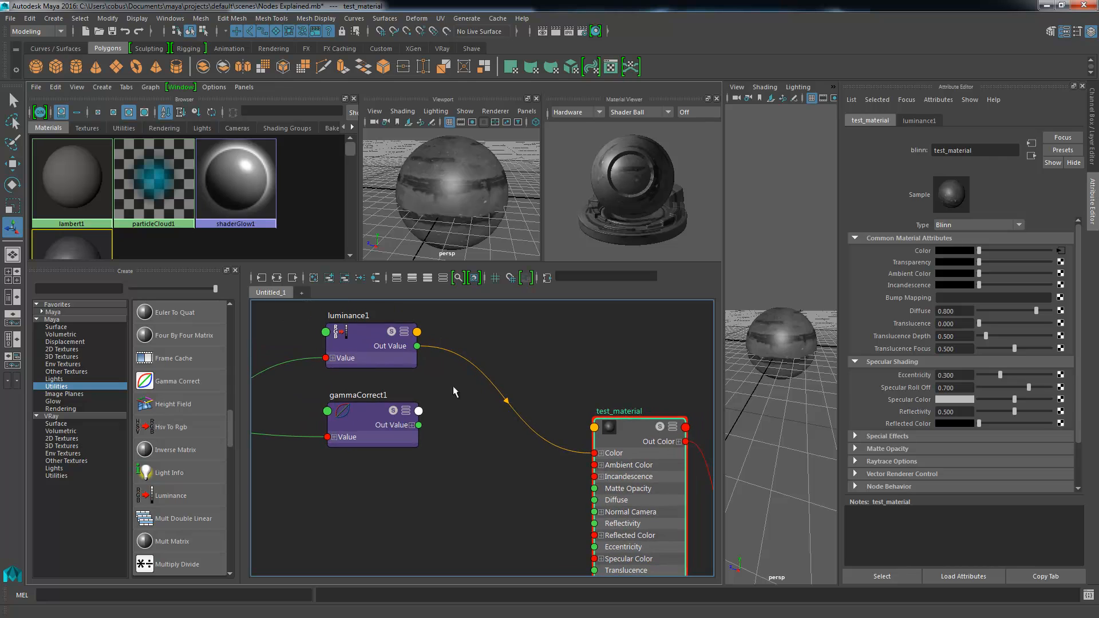
pyautogui.click(581, 396)
pyautogui.keyDown('alt'); pyautogui.moveTo(419, 379); pyautogui.dragTo(502, 413, button='middle'); pyautogui.keyUp('alt')
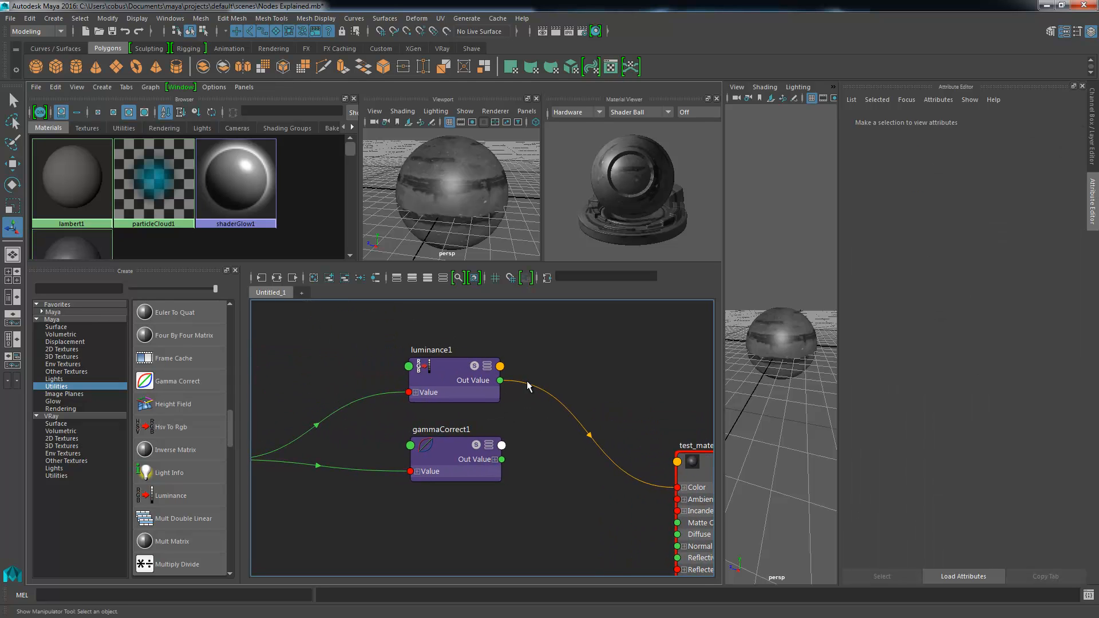
pyautogui.keyDown('alt'); pyautogui.moveTo(461, 378); pyautogui.dragTo(475, 358, button='middle'); pyautogui.keyUp('alt')
pyautogui.scroll(-3, 490, 442)
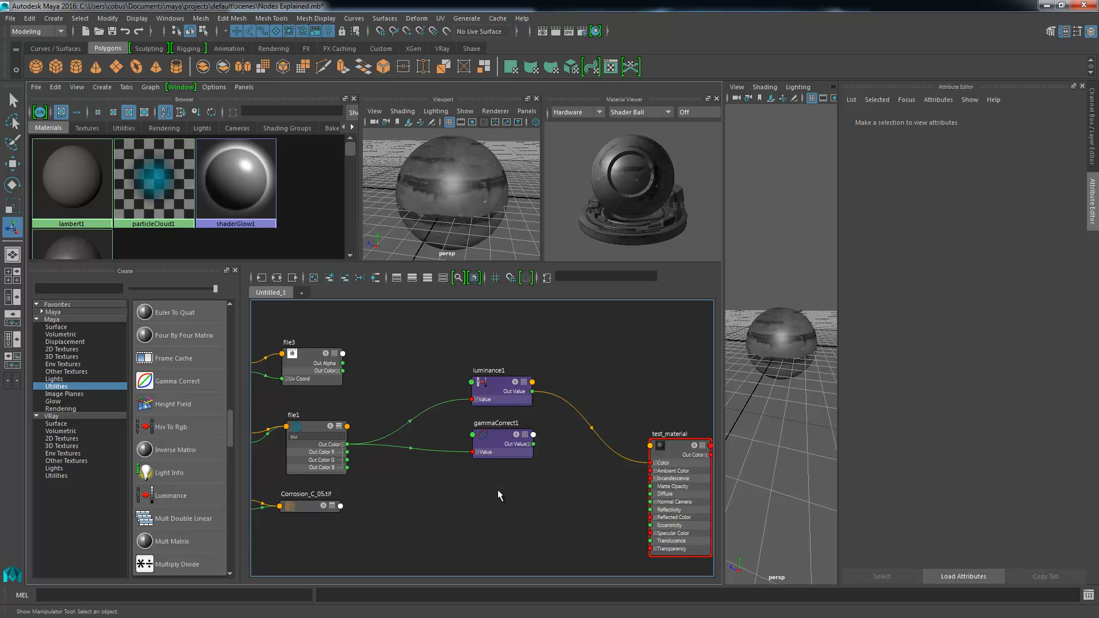
# Delete the gammaCorrect1 node from the network.
pyautogui.click(531, 446)
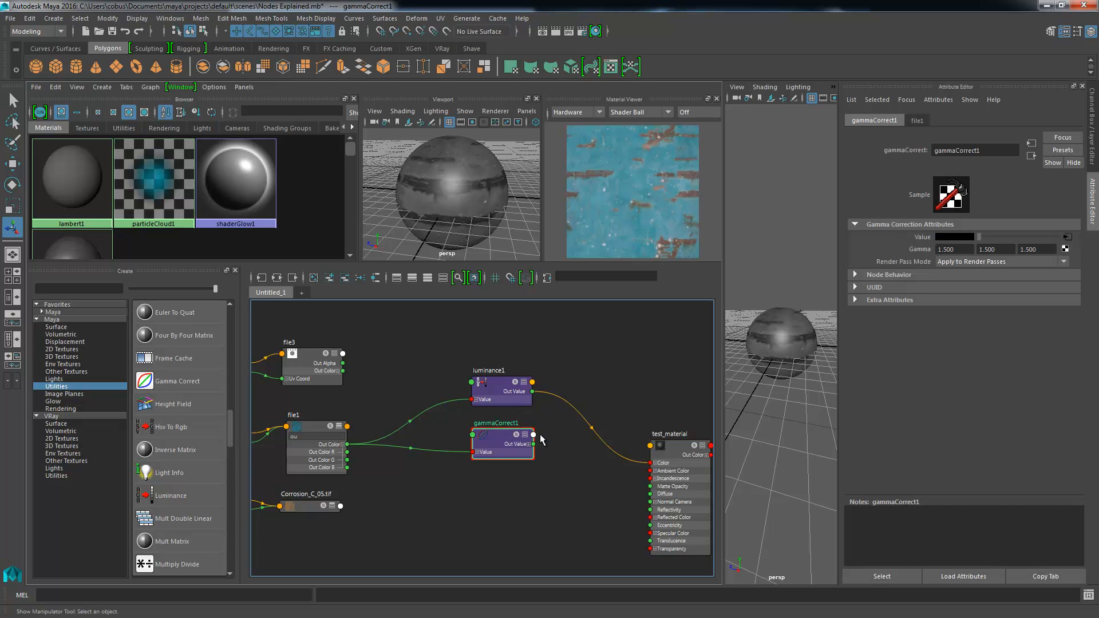
pyautogui.press('Delete')
pyautogui.keyDown('alt'); pyautogui.moveTo(449, 474); pyautogui.dragTo(599, 507, button='middle'); pyautogui.keyUp('alt')
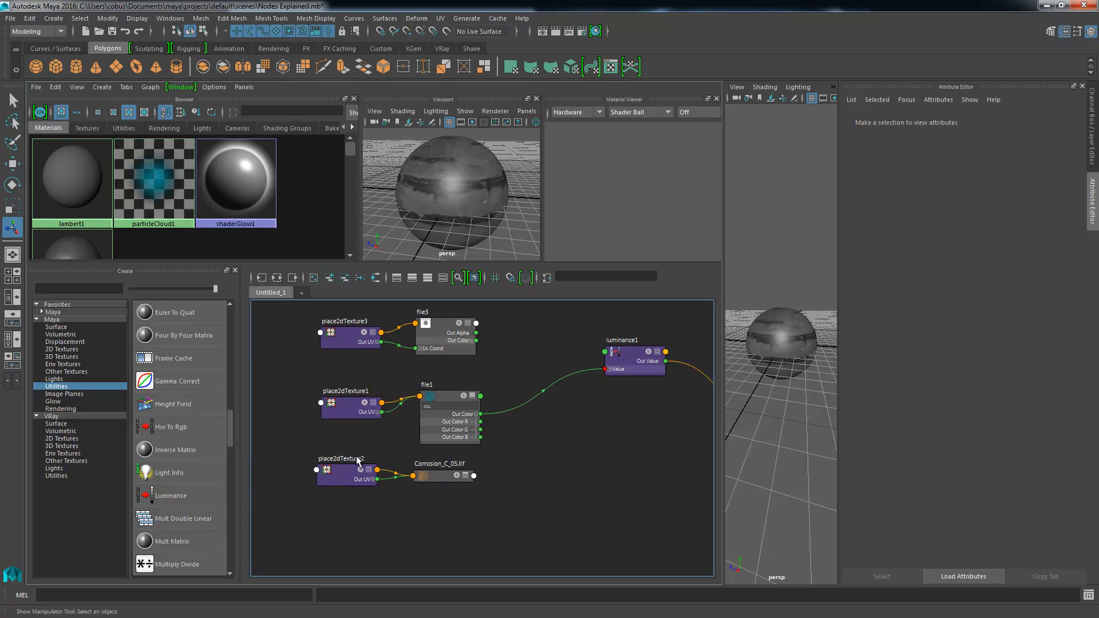
pyautogui.keyDown('alt'); pyautogui.moveTo(377, 416); pyautogui.dragTo(499, 414, button='middle'); pyautogui.keyUp('alt')
pyautogui.keyDown('alt'); pyautogui.moveTo(534, 422); pyautogui.dragTo(519, 423, button='middle'); pyautogui.keyUp('alt')
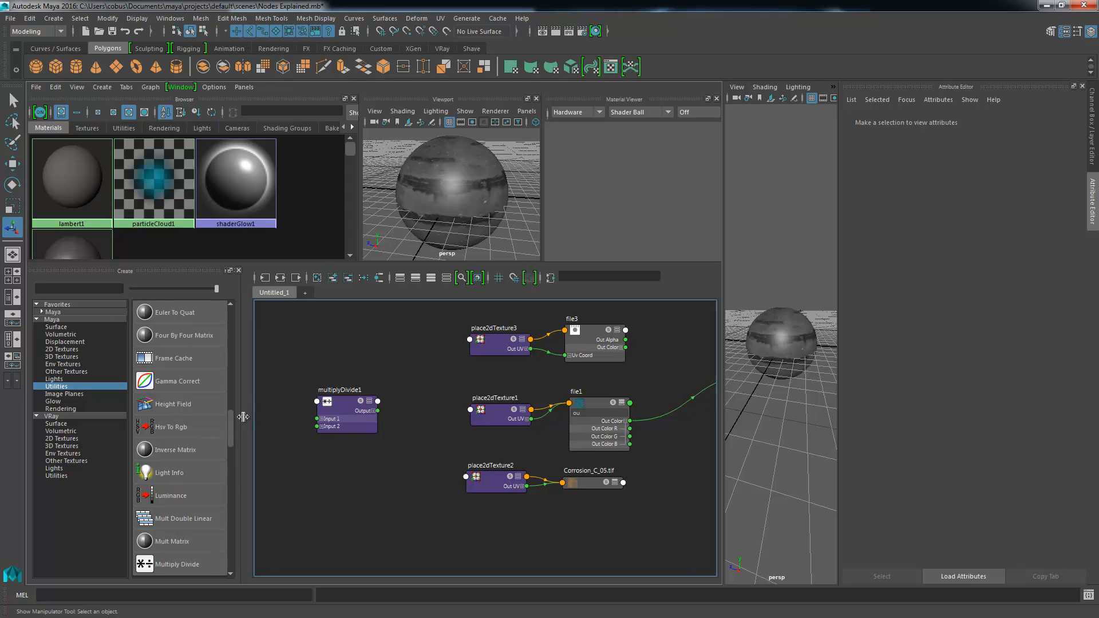
# Widen the list of creatable nodes and create a Plus Minus Average utility node.
pyautogui.moveTo(241, 417); pyautogui.dragTo(270, 413)
pyautogui.scroll(-2, 262, 424)
pyautogui.scroll(-4, 263, 431)
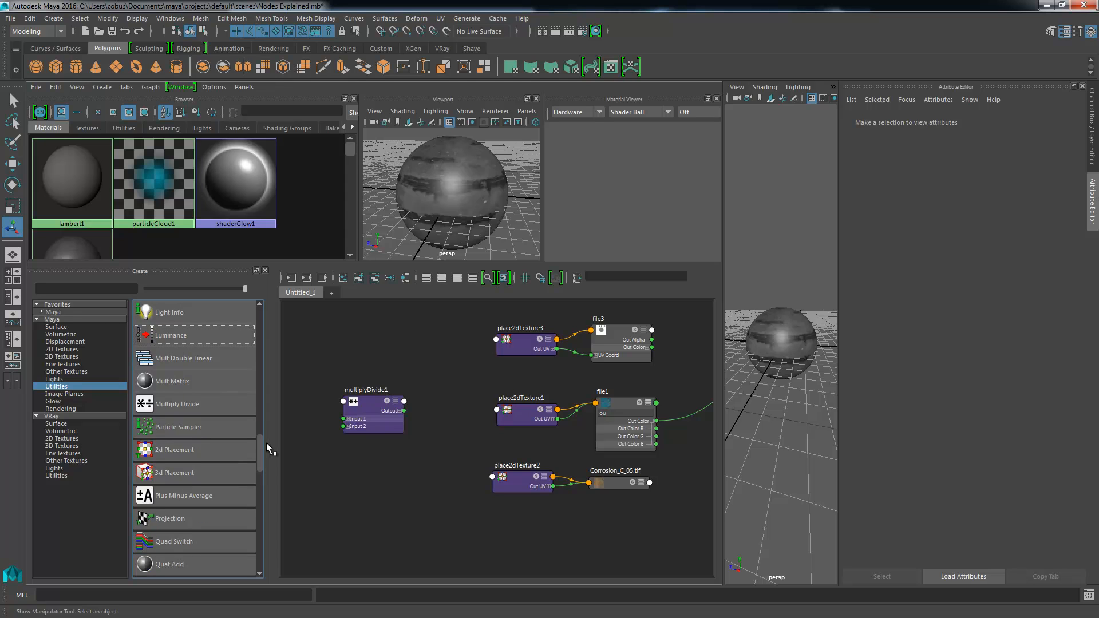
pyautogui.scroll(-8, 266, 442)
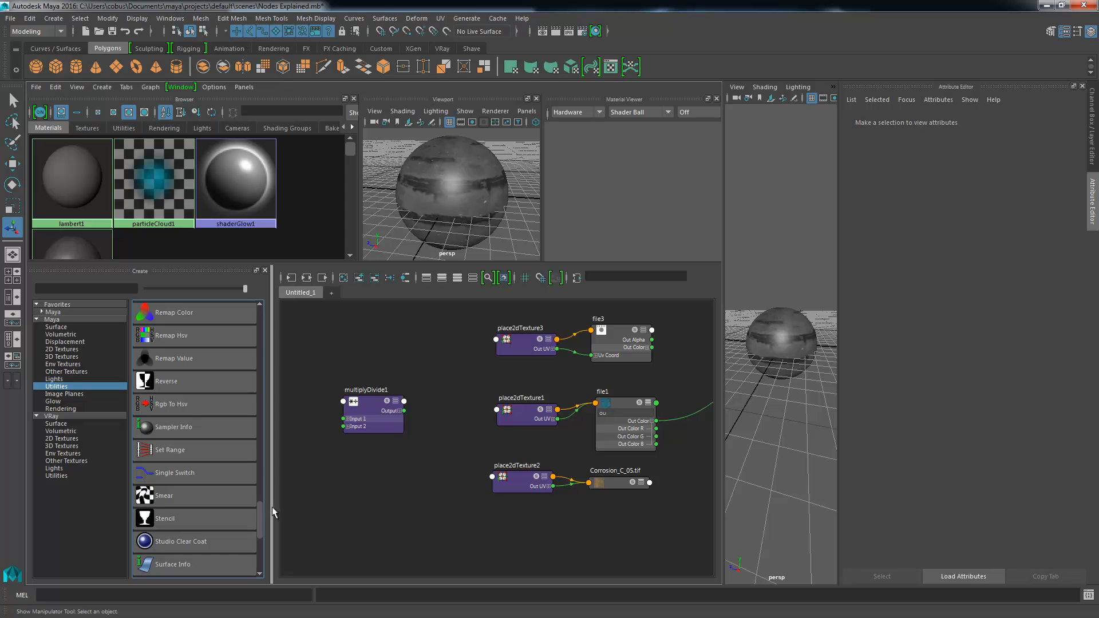
pyautogui.scroll(-3, 272, 507)
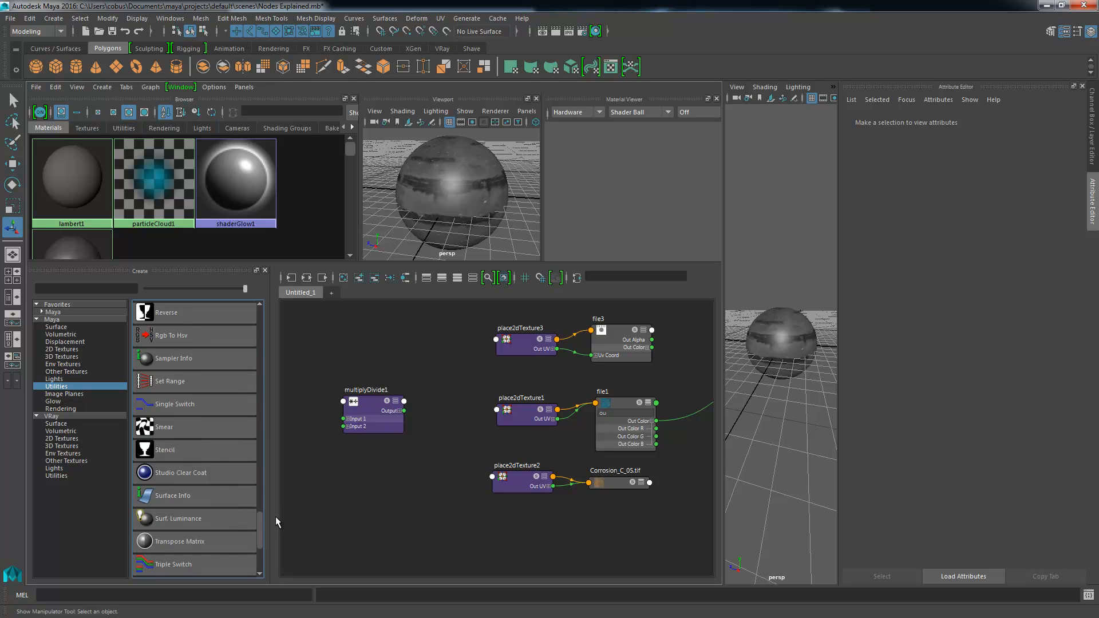
pyautogui.scroll(17, 276, 515)
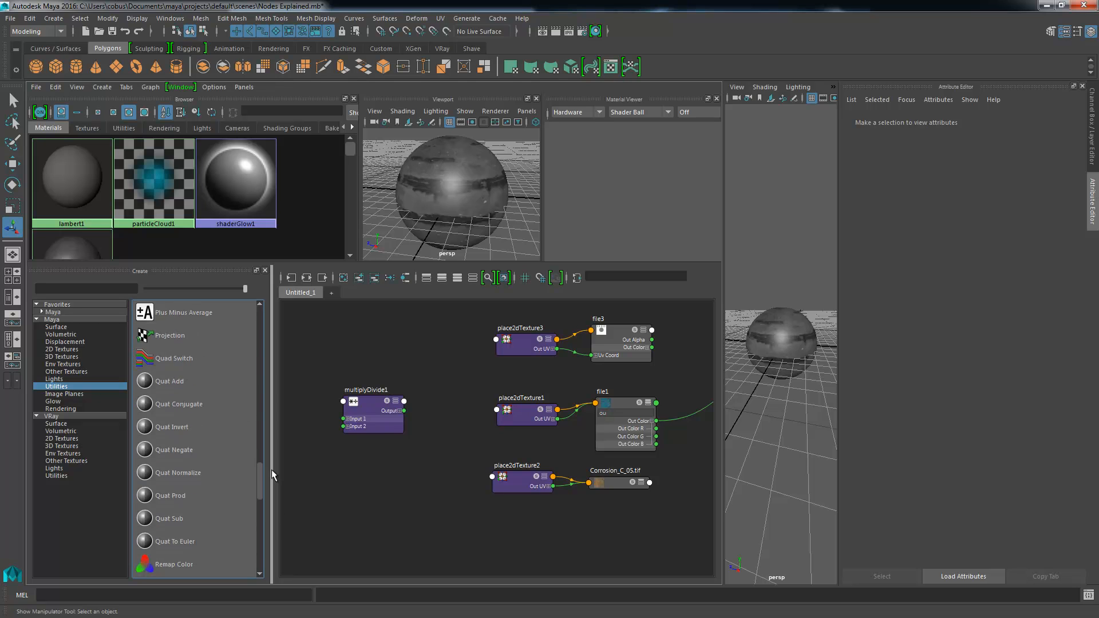
pyautogui.scroll(1, 272, 462)
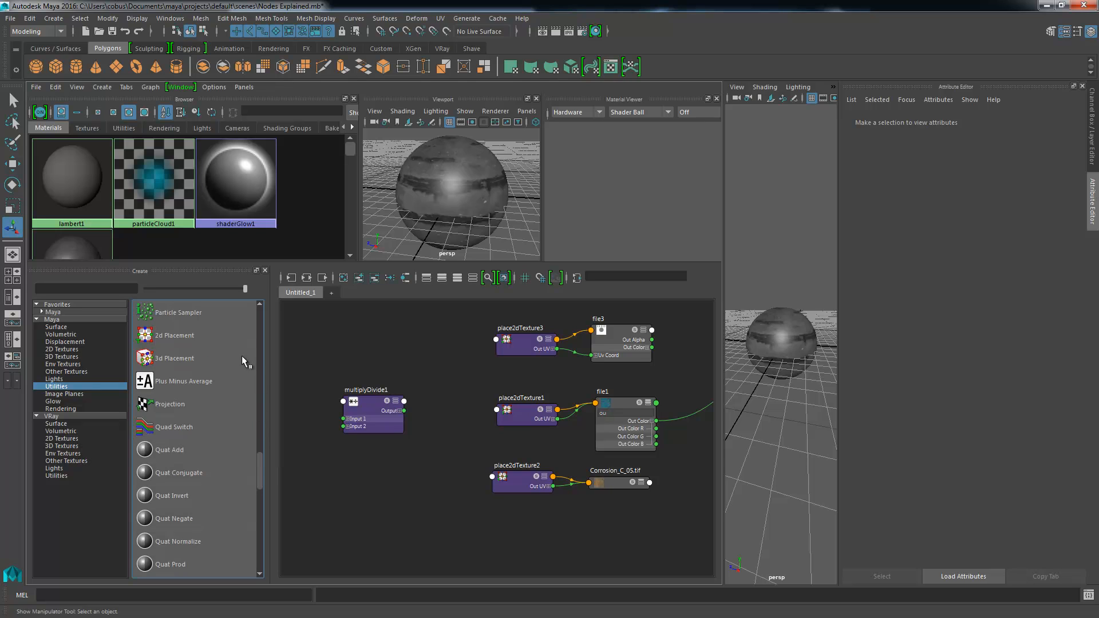
pyautogui.click(178, 383)
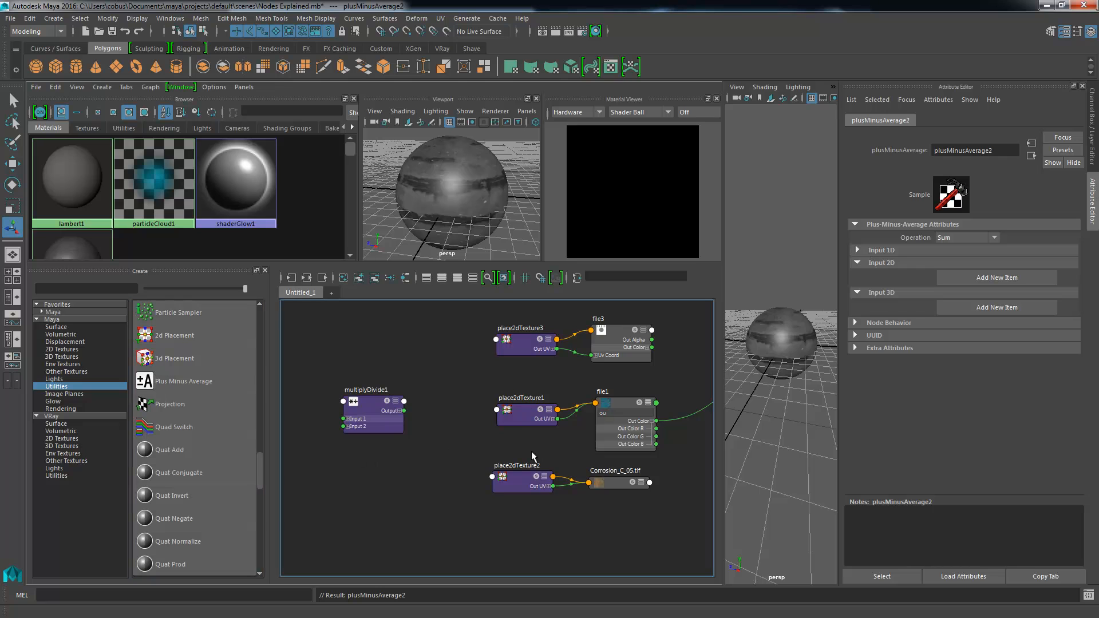
# Place the new Plus Minus Average node just below luminance1, between file1 and test_material.
pyautogui.keyDown('alt'); pyautogui.moveTo(600, 479); pyautogui.dragTo(363, 461, button='middle'); pyautogui.keyUp('alt')
pyautogui.scroll(-2, 480, 458)
pyautogui.moveTo(590, 416); pyautogui.dragTo(544, 426)
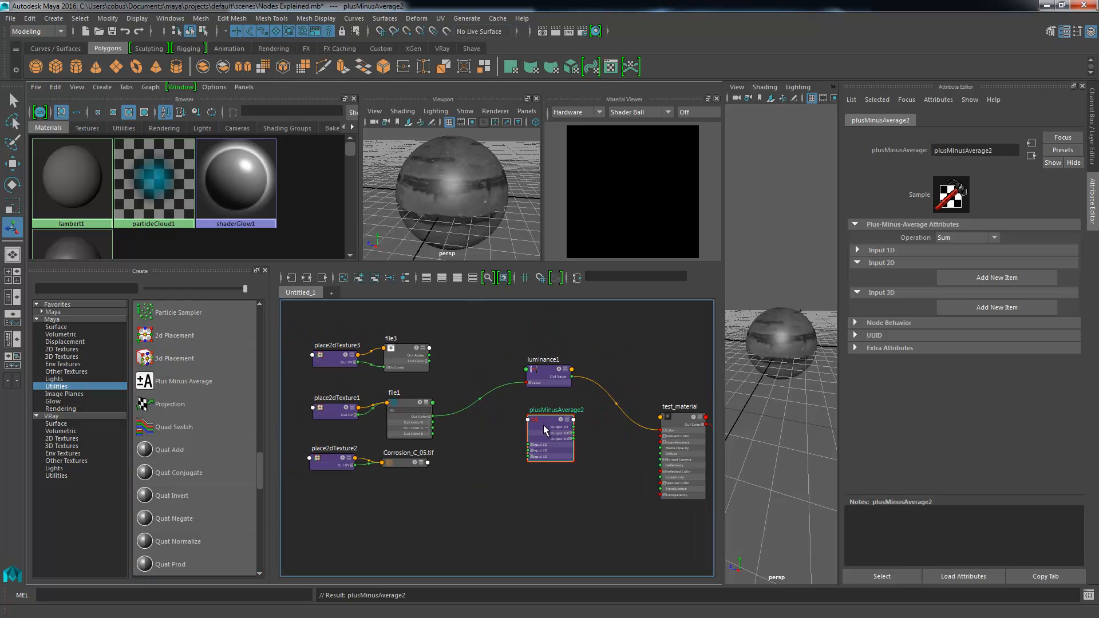
pyautogui.scroll(4, 544, 429)
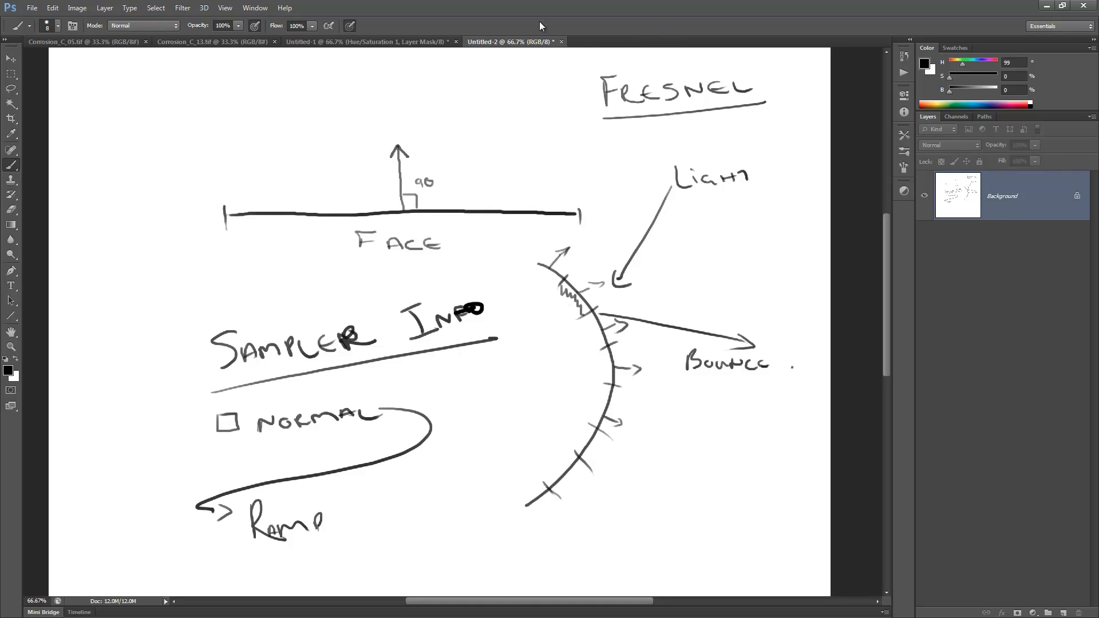
# Switch to Photoshop and clear the Fresnel sketch by filling the Background layer with white.
pyautogui.press('i')
pyautogui.hotkey('shift', 'F5')
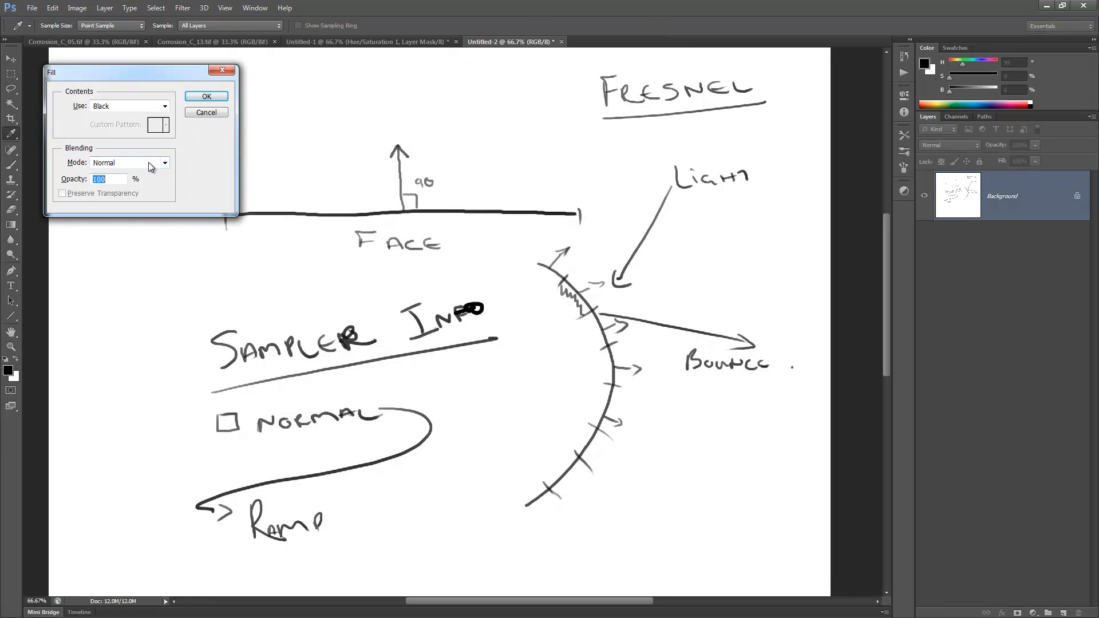
pyautogui.click(150, 164)
pyautogui.click(156, 109)
pyautogui.click(161, 106)
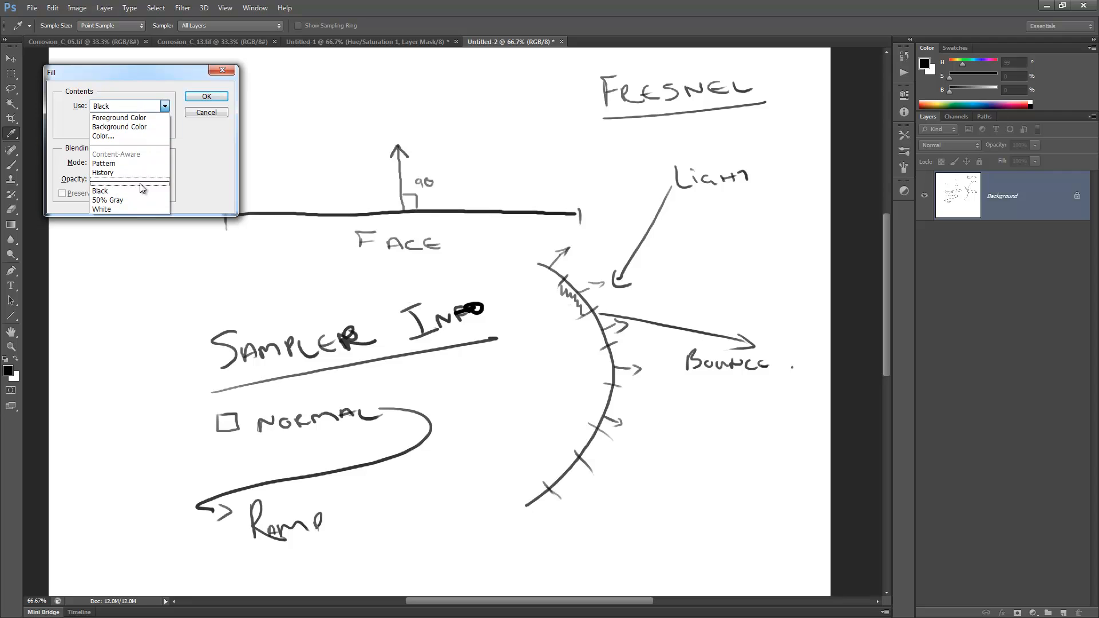
pyautogui.click(133, 209)
pyautogui.click(207, 96)
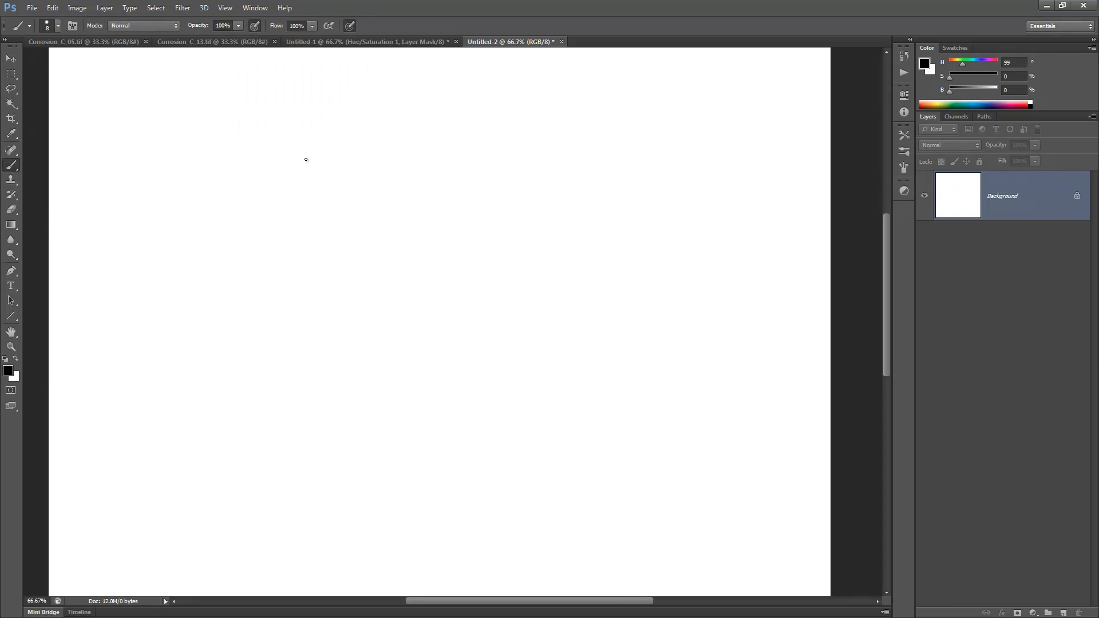
# Undo a trial brush stroke, draw a freehand box in the canvas's upper-left area and label it T1.
pyautogui.moveTo(298, 171); pyautogui.dragTo(439, 225)
pyautogui.hotkey('ctrl', 'z')
pyautogui.moveTo(229, 92)
pyautogui.mouseDown()
pyautogui.moveTo(231, 178)
pyautogui.moveTo(354, 180)
pyautogui.moveTo(322, 89)
pyautogui.moveTo(237, 87)
pyautogui.mouseUp()
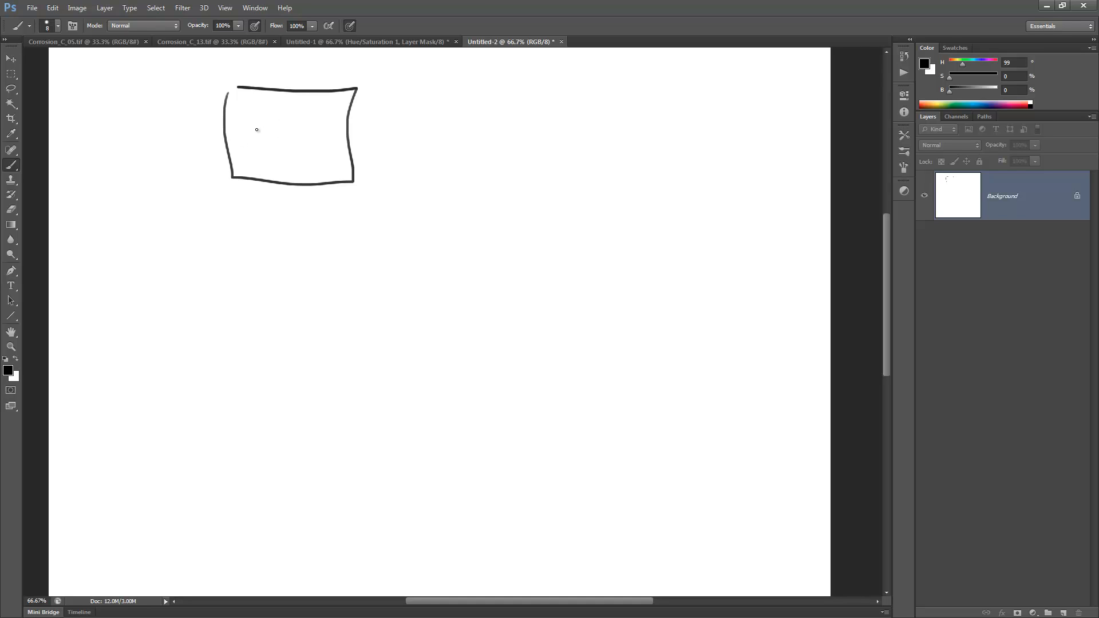
pyautogui.moveTo(247, 124)
pyautogui.mouseDown()
pyautogui.moveTo(268, 117)
pyautogui.moveTo(263, 152)
pyautogui.moveTo(300, 145)
pyautogui.moveTo(238, 126)
pyautogui.mouseUp()
# Draw a second box near the middle right of the canvas containing a plus, a minus and a wavy line.
pyautogui.moveTo(560, 235)
pyautogui.mouseDown()
pyautogui.moveTo(571, 310)
pyautogui.moveTo(668, 235)
pyautogui.moveTo(673, 313)
pyautogui.mouseUp()
pyautogui.moveTo(577, 316); pyautogui.dragTo(665, 313)
pyautogui.moveTo(611, 253)
pyautogui.mouseDown()
pyautogui.moveTo(627, 251)
pyautogui.moveTo(640, 298)
pyautogui.moveTo(655, 297)
pyautogui.mouseUp()
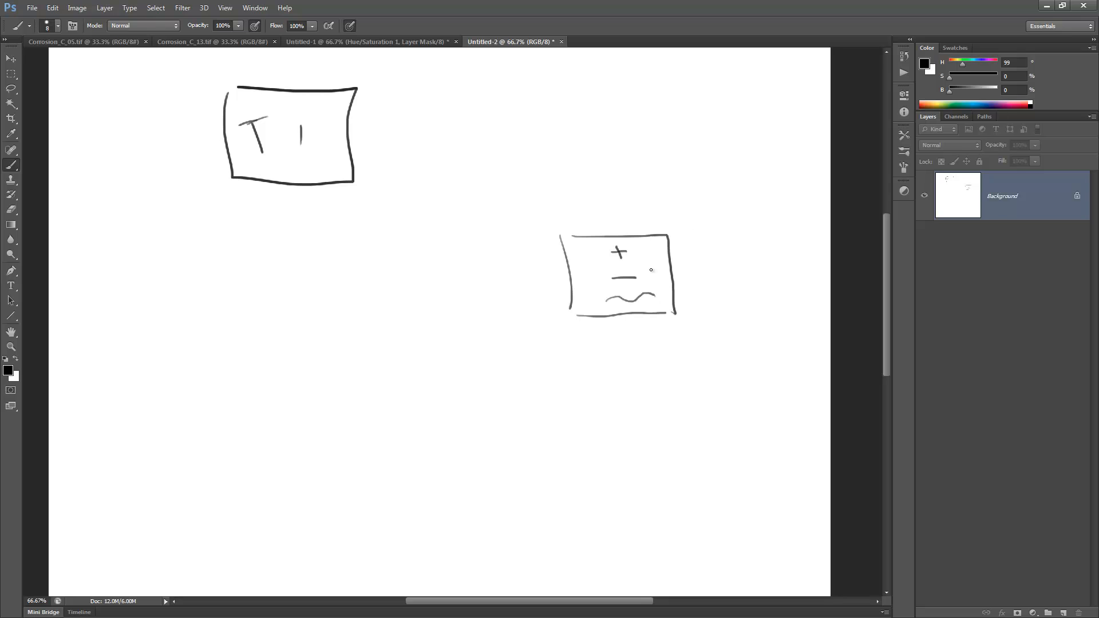
# Finish the operator box's open corner and draw a freehand box labelled T2 in the canvas's lower-left area.
pyautogui.moveTo(567, 236); pyautogui.dragTo(562, 235)
pyautogui.moveTo(250, 408)
pyautogui.mouseDown()
pyautogui.moveTo(244, 490)
pyautogui.moveTo(432, 443)
pyautogui.moveTo(424, 518)
pyautogui.mouseUp()
pyautogui.moveTo(244, 498); pyautogui.dragTo(416, 504)
pyautogui.moveTo(299, 436); pyautogui.dragTo(326, 436)
pyautogui.moveTo(316, 438)
pyautogui.mouseDown()
pyautogui.moveTo(317, 459)
pyautogui.moveTo(363, 453)
pyautogui.mouseUp()
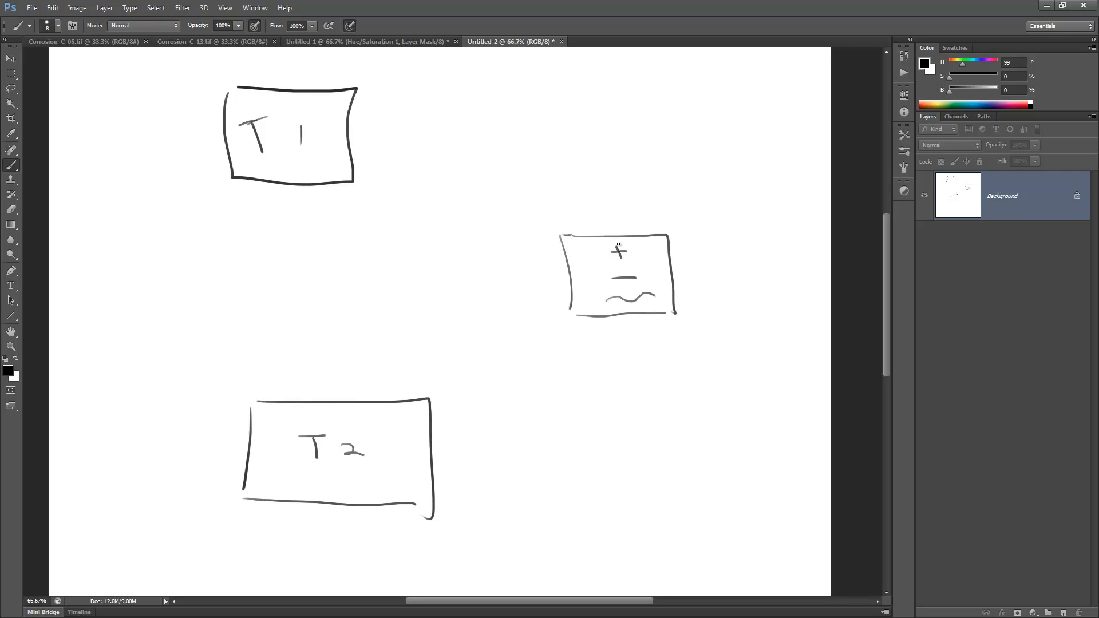
# Bracket the three operator symbols and draw lines from T1 and T2 into the operator box plus a short output line.
pyautogui.moveTo(602, 246)
pyautogui.mouseDown()
pyautogui.moveTo(601, 258)
pyautogui.moveTo(640, 258)
pyautogui.moveTo(601, 291)
pyautogui.moveTo(653, 279)
pyautogui.moveTo(601, 307)
pyautogui.mouseUp()
pyautogui.moveTo(665, 292); pyautogui.dragTo(651, 310)
pyautogui.moveTo(356, 122); pyautogui.dragTo(537, 221)
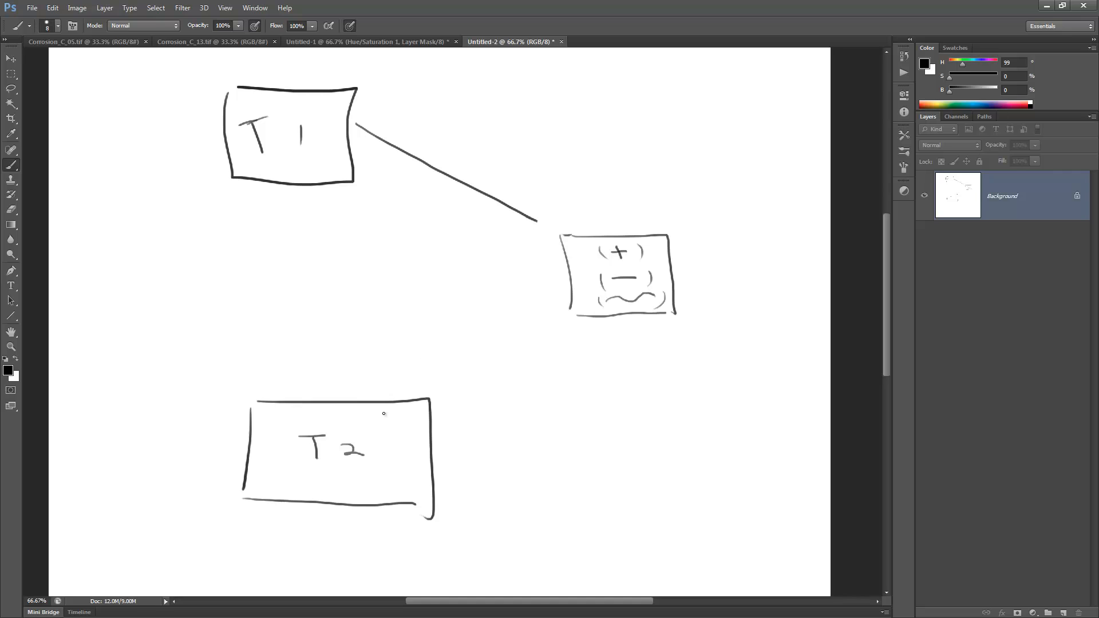
pyautogui.moveTo(436, 424); pyautogui.dragTo(544, 297)
pyautogui.moveTo(676, 273); pyautogui.dragTo(735, 270)
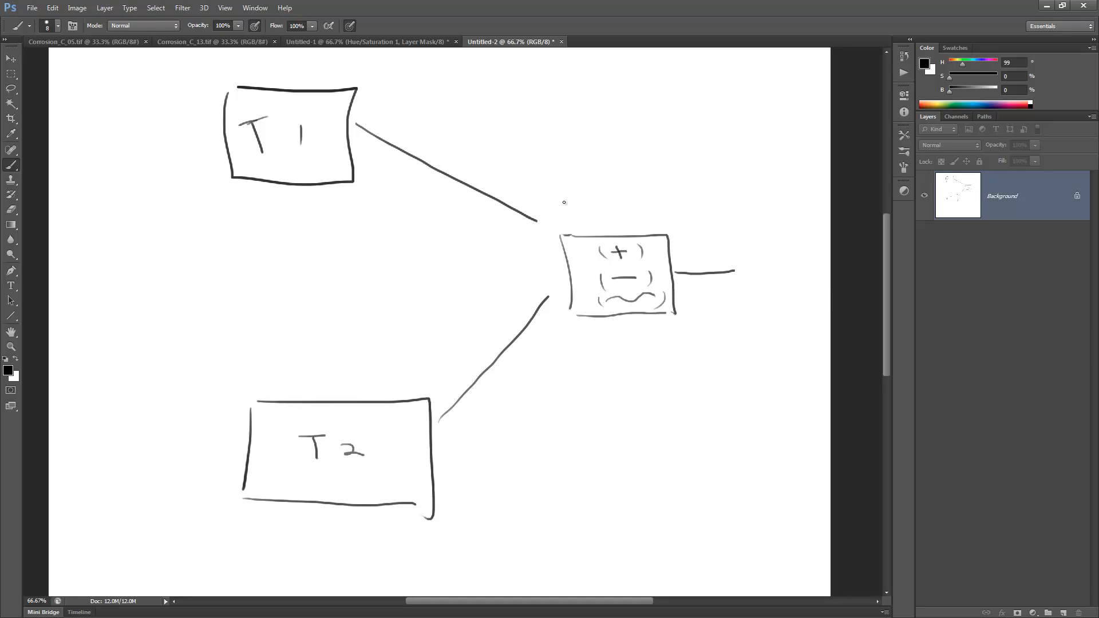
pyautogui.moveTo(538, 222)
pyautogui.mouseDown()
pyautogui.moveTo(564, 239)
pyautogui.moveTo(548, 297)
pyautogui.mouseUp()
# Sketch two small example boxes near the canvas's upper right, label them x=5 and x=12, and draw converging lines from them.
pyautogui.moveTo(608, 80)
pyautogui.mouseDown()
pyautogui.moveTo(613, 98)
pyautogui.moveTo(644, 80)
pyautogui.moveTo(611, 98)
pyautogui.mouseUp()
pyautogui.moveTo(618, 150)
pyautogui.mouseDown()
pyautogui.moveTo(619, 170)
pyautogui.moveTo(659, 144)
pyautogui.moveTo(658, 166)
pyautogui.mouseUp()
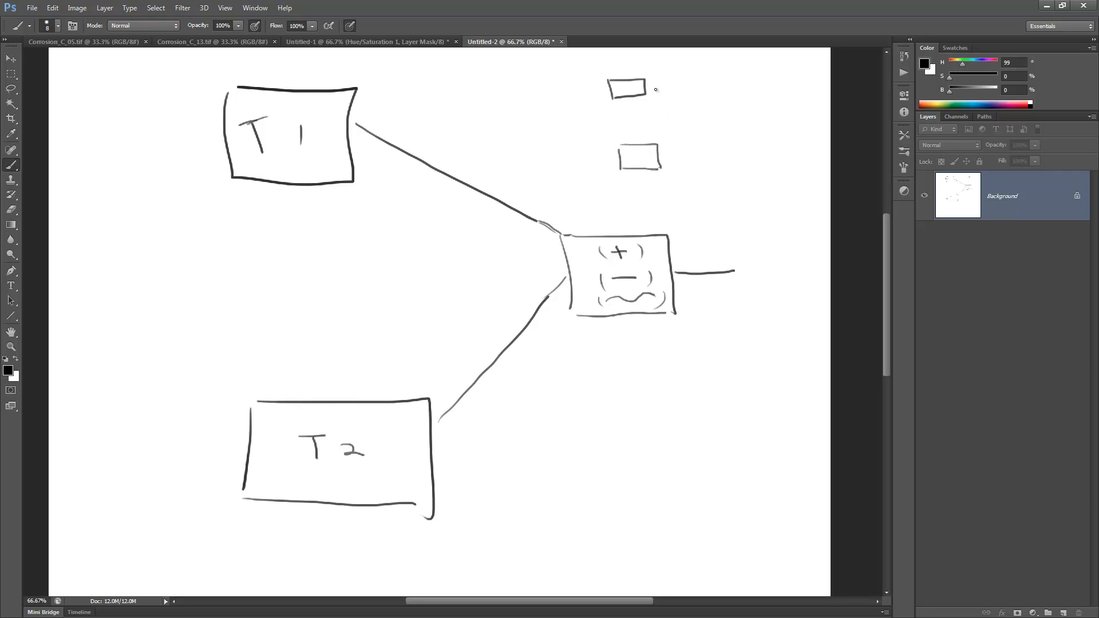
pyautogui.moveTo(652, 83); pyautogui.dragTo(687, 107)
pyautogui.moveTo(659, 153); pyautogui.dragTo(688, 120)
pyautogui.moveTo(613, 68)
pyautogui.mouseDown()
pyautogui.moveTo(656, 66)
pyautogui.moveTo(649, 72)
pyautogui.moveTo(659, 59)
pyautogui.mouseUp()
pyautogui.moveTo(624, 188); pyautogui.dragTo(688, 186)
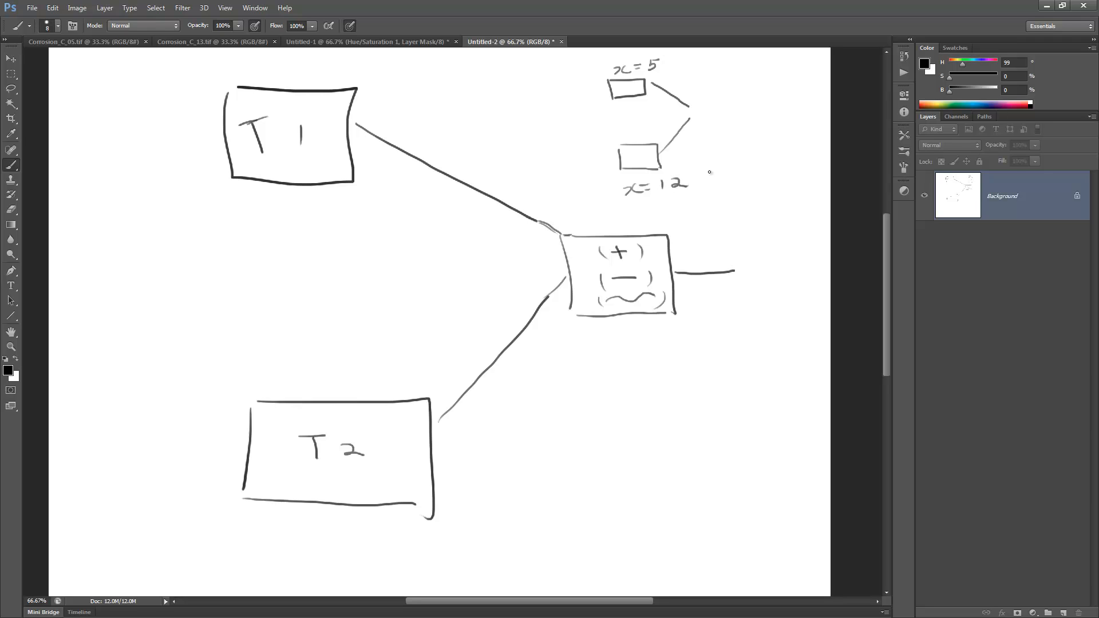
# Complete the small example with an operator box linked to a result box, with an equals sign written above the result.
pyautogui.moveTo(708, 105)
pyautogui.mouseDown()
pyautogui.moveTo(709, 121)
pyautogui.moveTo(735, 103)
pyautogui.moveTo(735, 121)
pyautogui.mouseUp()
pyautogui.moveTo(737, 111)
pyautogui.mouseDown()
pyautogui.moveTo(779, 124)
pyautogui.moveTo(807, 96)
pyautogui.moveTo(815, 124)
pyautogui.moveTo(777, 124)
pyautogui.moveTo(785, 89)
pyautogui.mouseUp()
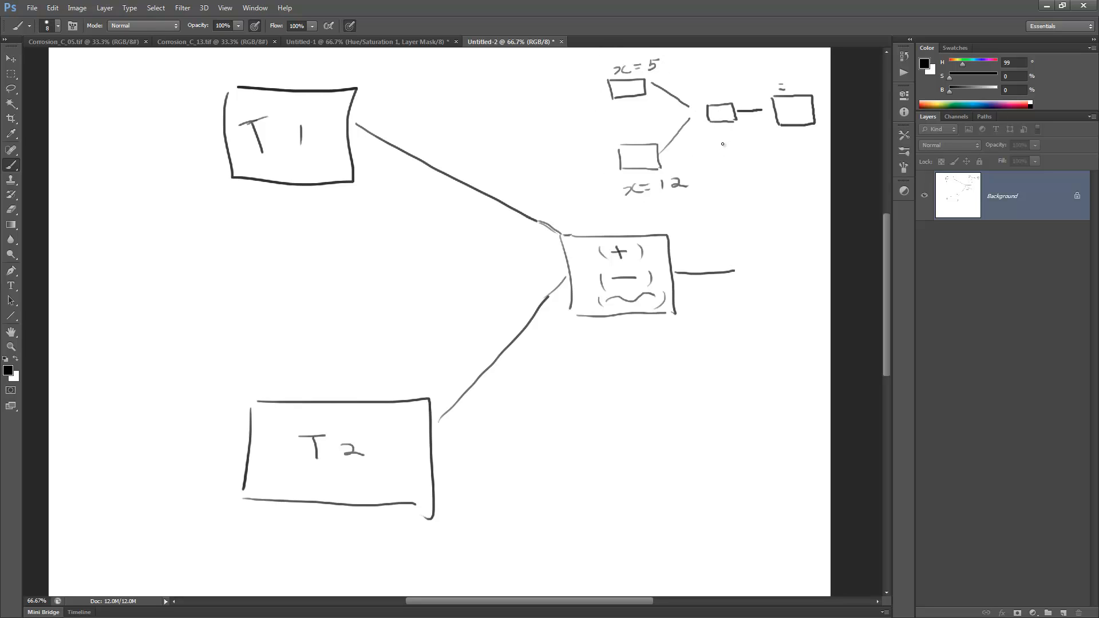
pyautogui.moveTo(795, 74); pyautogui.dragTo(801, 84)
# Switch back to Maya, collapse file1's Out Color channels and expand Input 1D on plusMinusAverage2.
pyautogui.click(1047, 8)
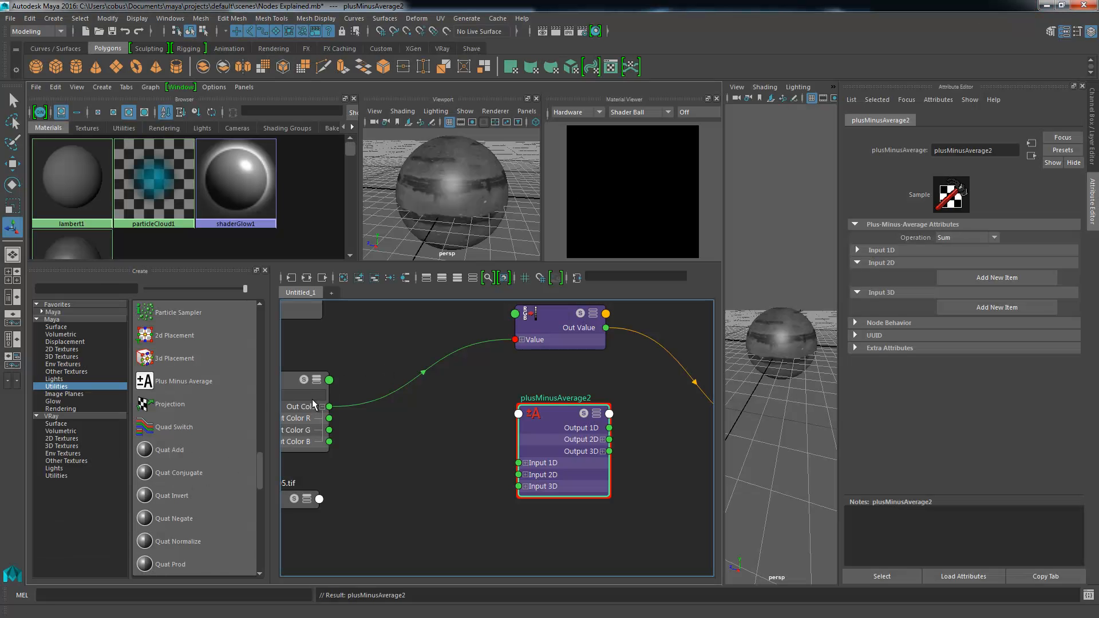
pyautogui.keyDown('alt'); pyautogui.moveTo(536, 418); pyautogui.dragTo(584, 458, button='middle'); pyautogui.keyUp('alt')
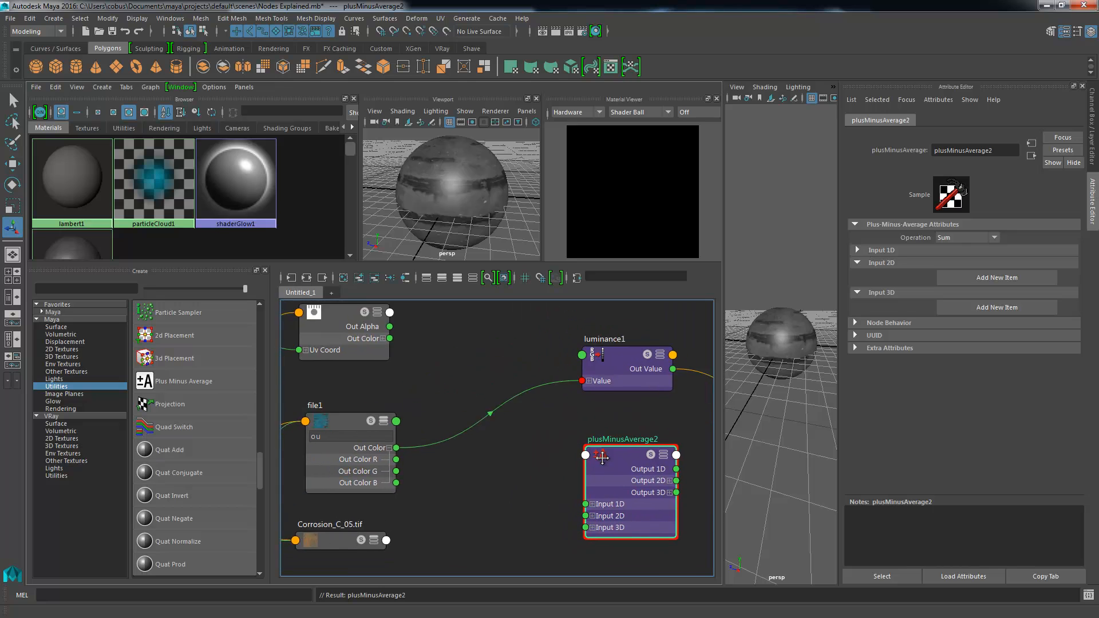
pyautogui.keyDown('alt'); pyautogui.moveTo(416, 503); pyautogui.dragTo(518, 289, button='middle'); pyautogui.keyUp('alt')
pyautogui.click(370, 377)
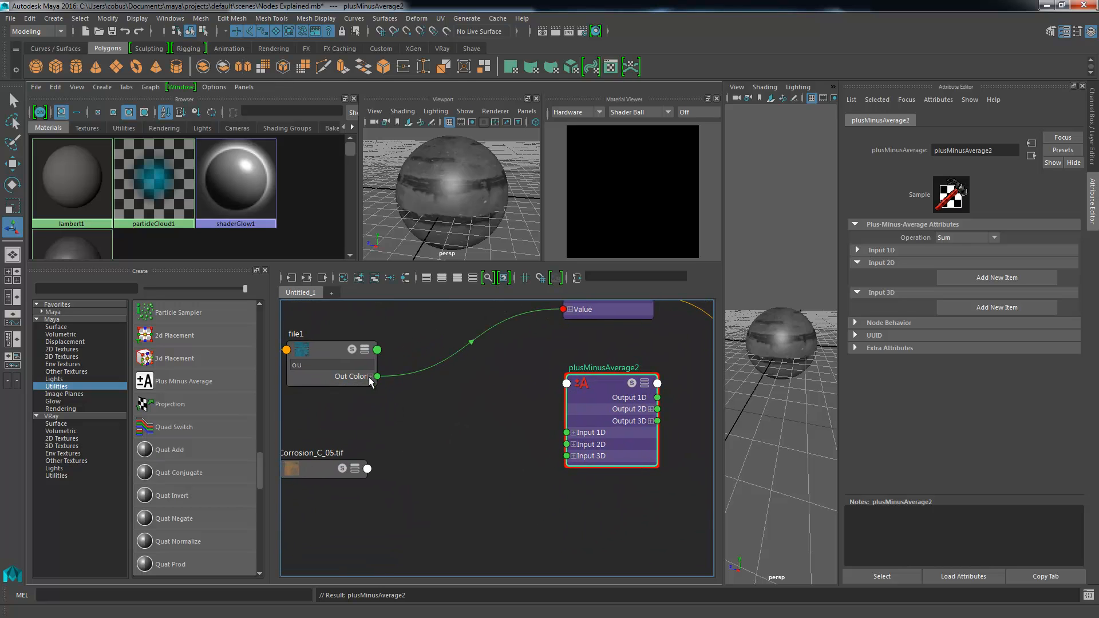
pyautogui.click(573, 432)
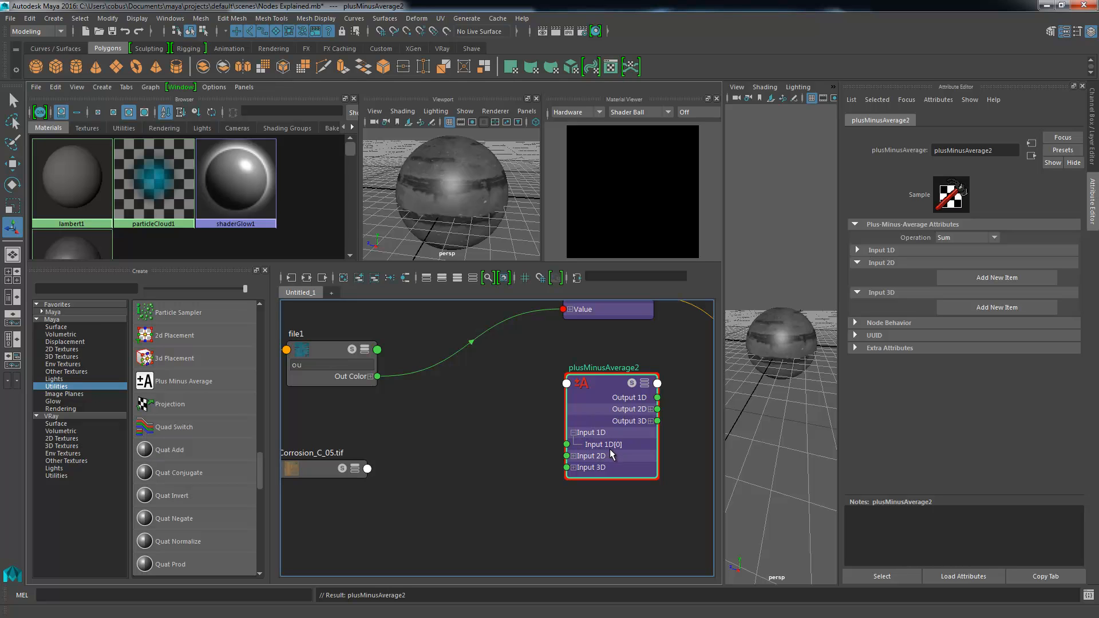
# Examine the 1D, 2D and 3D inputs and outputs of the plusMinusAverage2 node up close.
pyautogui.scroll(6, 628, 450)
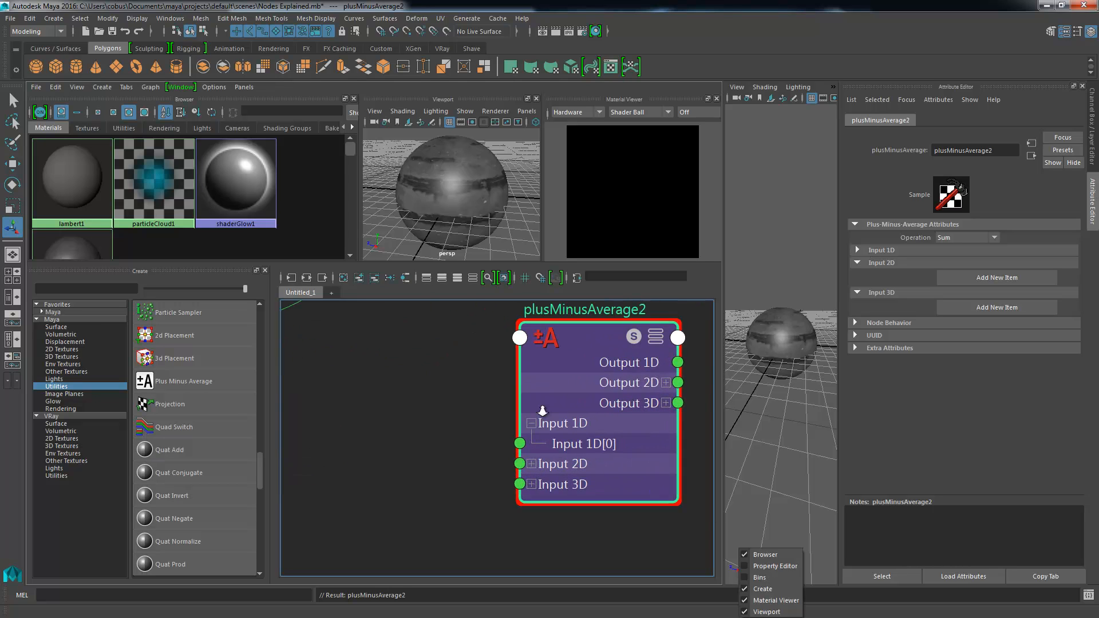
pyautogui.keyDown('alt'); pyautogui.moveTo(614, 458); pyautogui.dragTo(466, 414, button='middle'); pyautogui.keyUp('alt')
pyautogui.scroll(2, 485, 419)
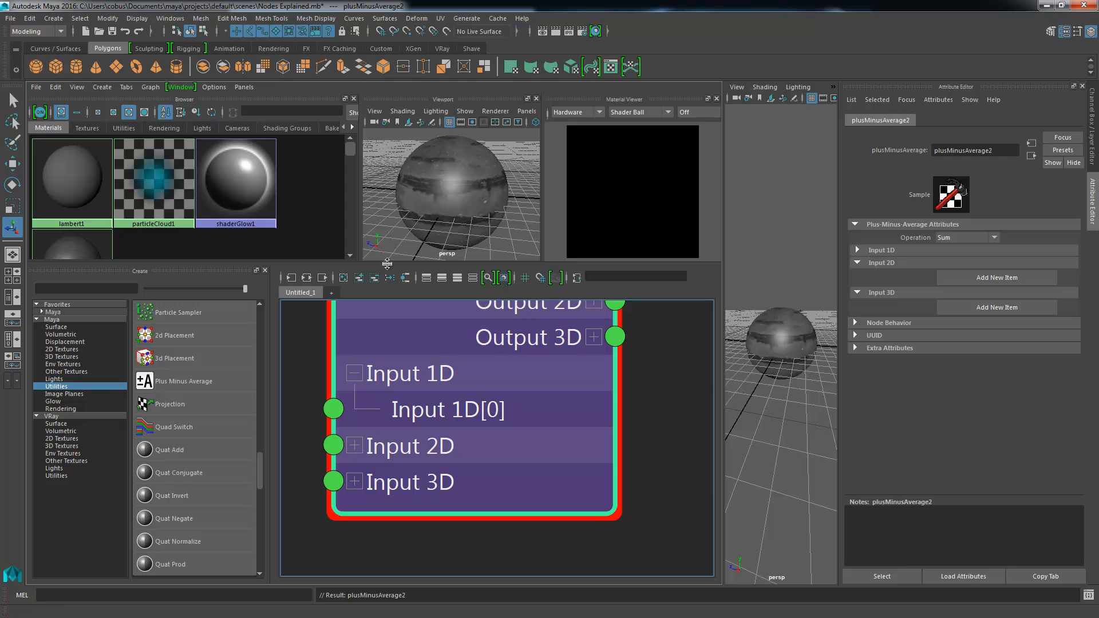
pyautogui.keyDown('alt'); pyautogui.moveTo(470, 390); pyautogui.dragTo(544, 407, button='middle'); pyautogui.keyUp('alt')
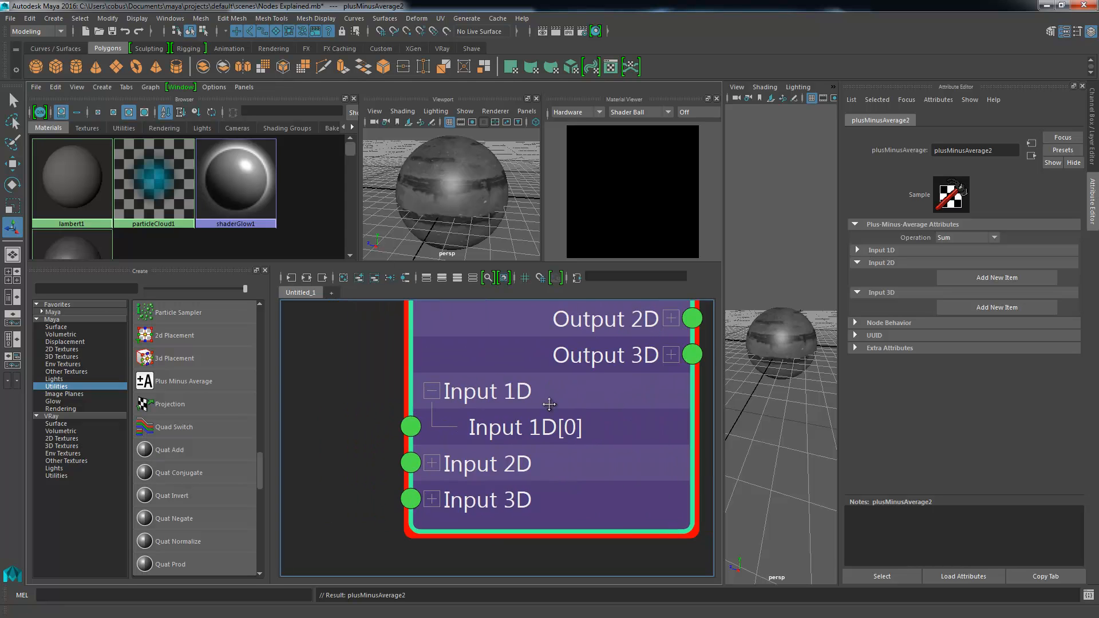
pyautogui.keyDown('alt'); pyautogui.moveTo(545, 407); pyautogui.dragTo(407, 425, button='right'); pyautogui.keyUp('alt')
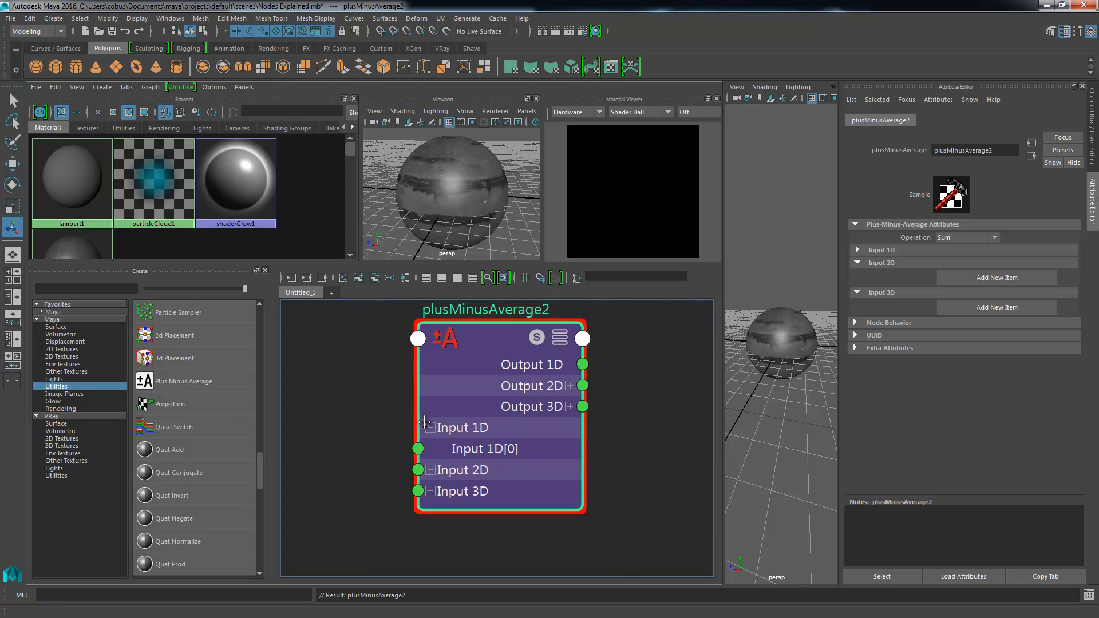
pyautogui.keyDown('alt'); pyautogui.moveTo(407, 425); pyautogui.dragTo(390, 436, button='middle'); pyautogui.keyUp('alt')
pyautogui.keyDown('alt'); pyautogui.moveTo(390, 437); pyautogui.dragTo(424, 451, button='right'); pyautogui.keyUp('alt')
pyautogui.keyDown('alt'); pyautogui.moveTo(433, 439); pyautogui.dragTo(414, 455, button='middle'); pyautogui.keyUp('alt')
pyautogui.keyDown('alt'); pyautogui.moveTo(415, 458); pyautogui.dragTo(503, 368, button='right'); pyautogui.keyUp('alt')
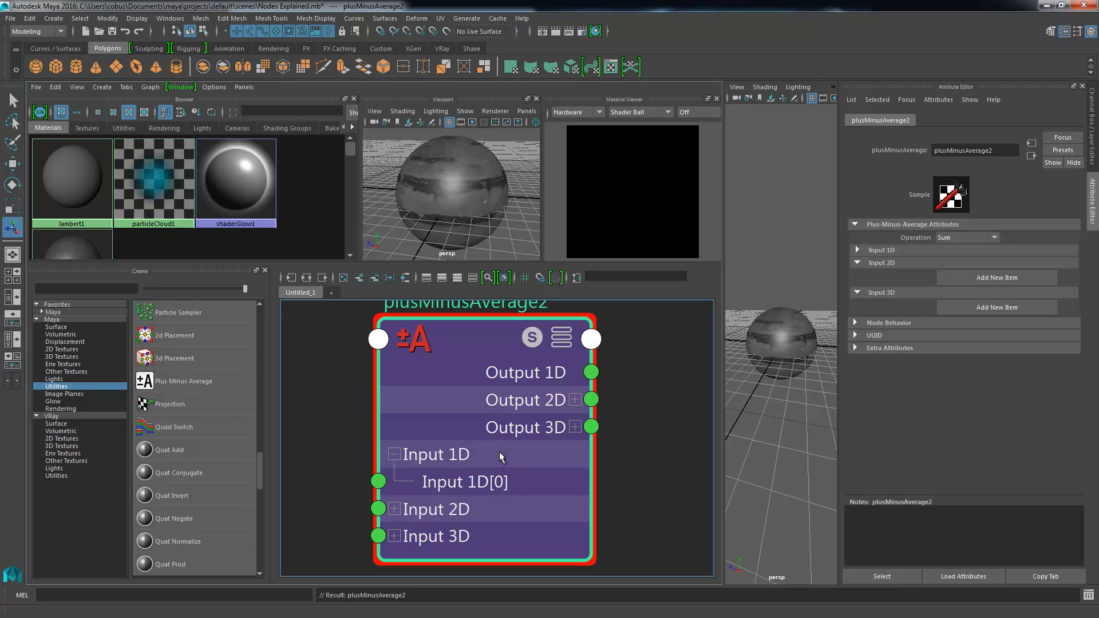
pyautogui.scroll(-2, 490, 431)
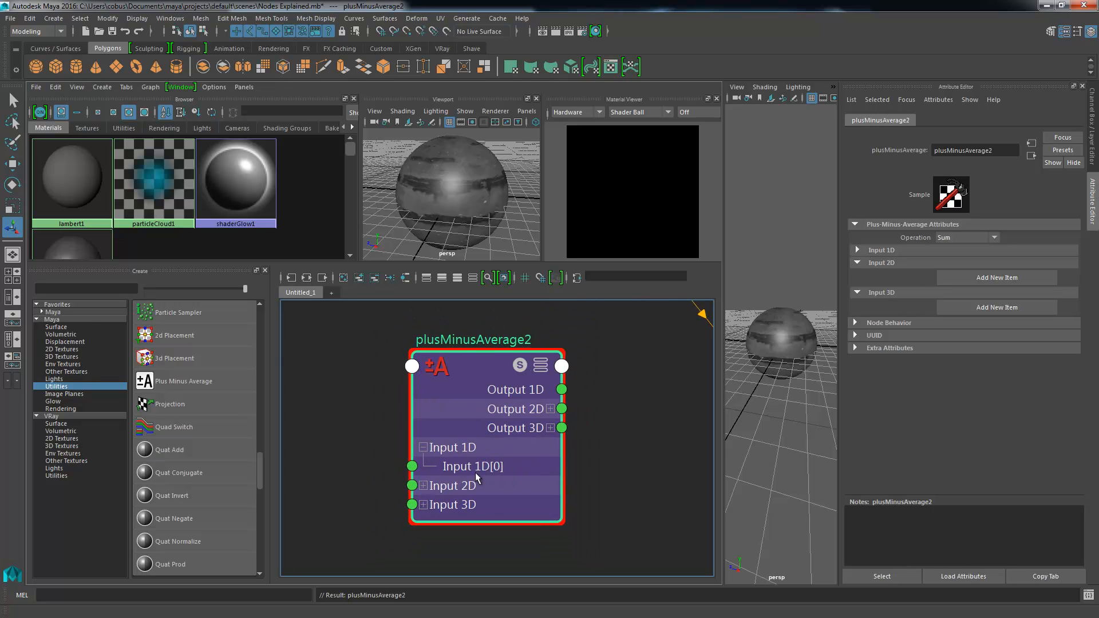
# Try to connect file1's Out Color to Input 1D[0] of plusMinusAverage2.
pyautogui.keyDown('alt'); pyautogui.moveTo(424, 410); pyautogui.dragTo(573, 447, button='middle'); pyautogui.keyUp('alt')
pyautogui.scroll(-3, 573, 447)
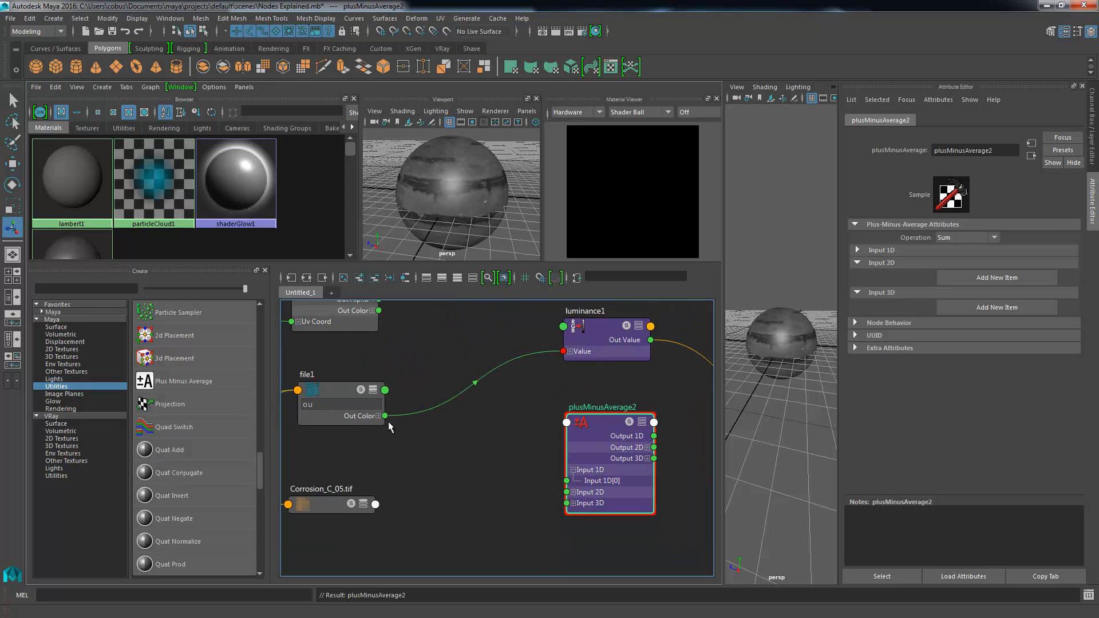
pyautogui.moveTo(385, 415); pyautogui.dragTo(584, 488)
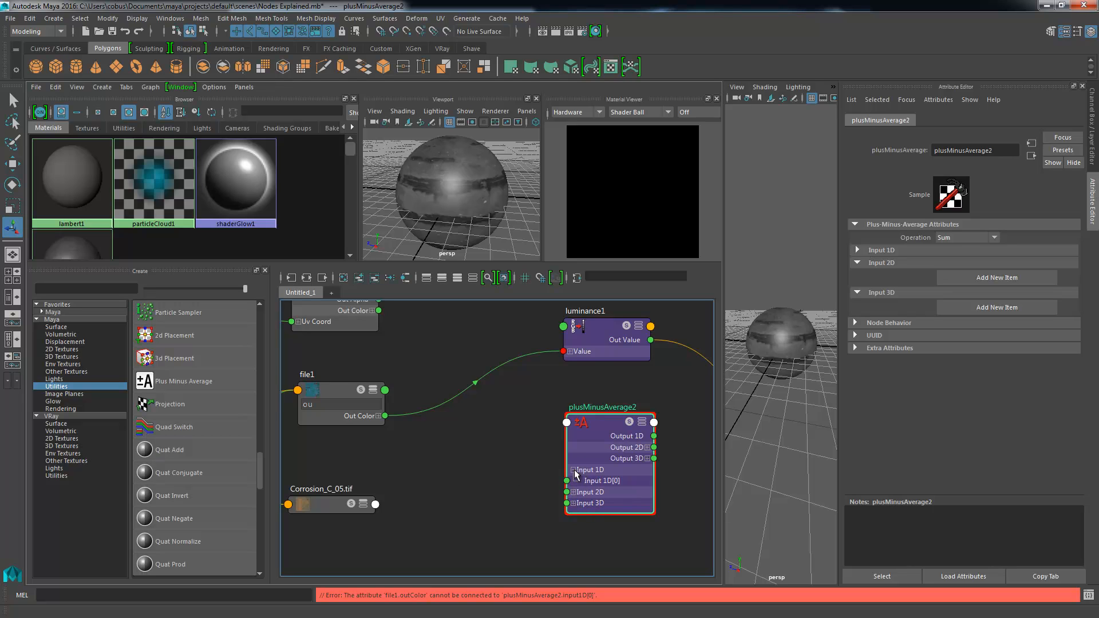
# Expand Input 3D on plusMinusAverage2, connect file1's Out Color to Input 3D[0] and nudge the node slightly up and left.
pyautogui.click(574, 504)
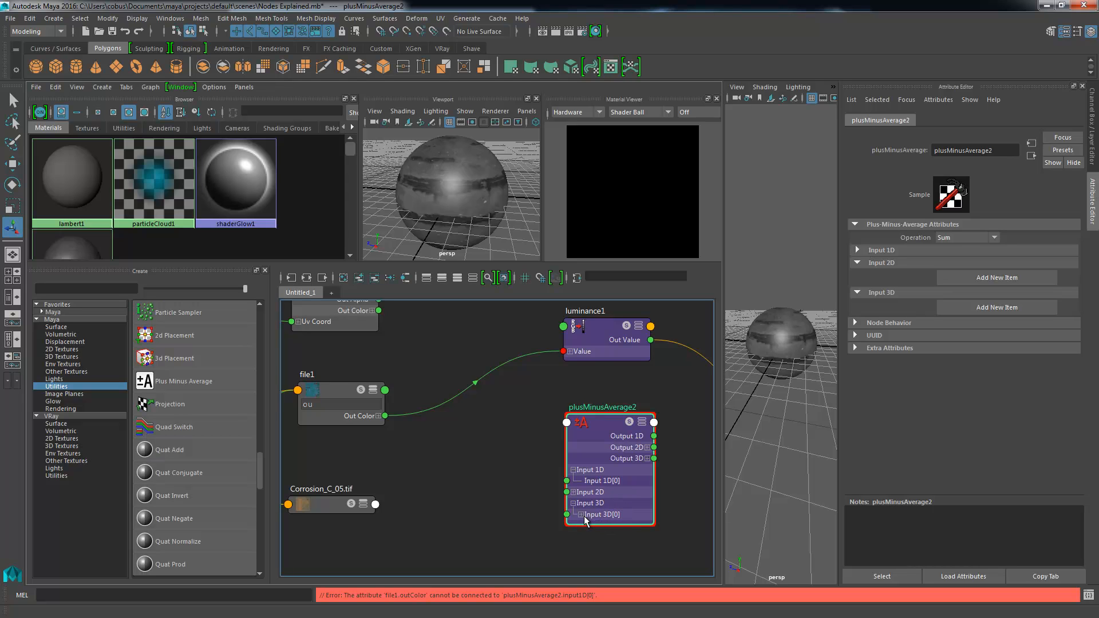
pyautogui.click(581, 515)
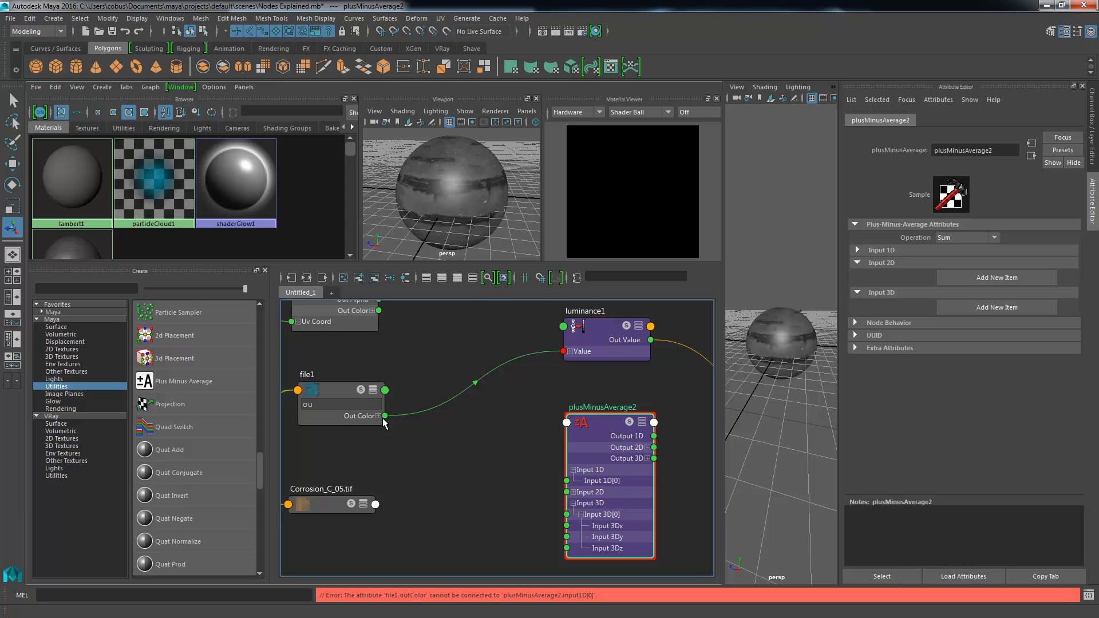
pyautogui.moveTo(385, 416); pyautogui.dragTo(566, 515)
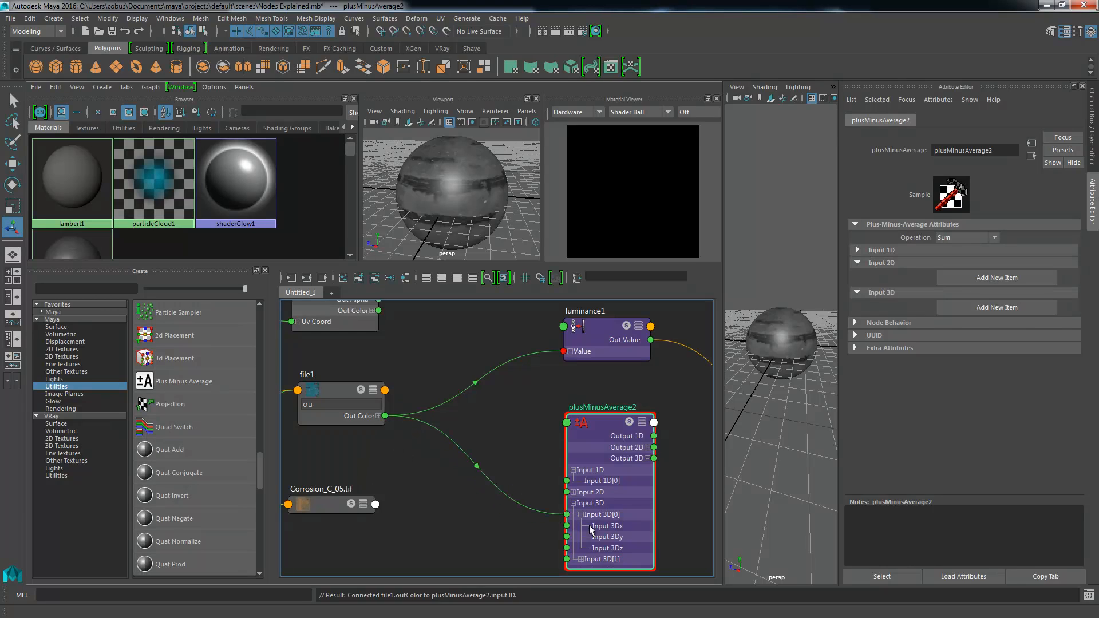
pyautogui.moveTo(581, 400)
pyautogui.mouseDown()
pyautogui.moveTo(567, 377)
pyautogui.moveTo(571, 386)
pyautogui.mouseUp()
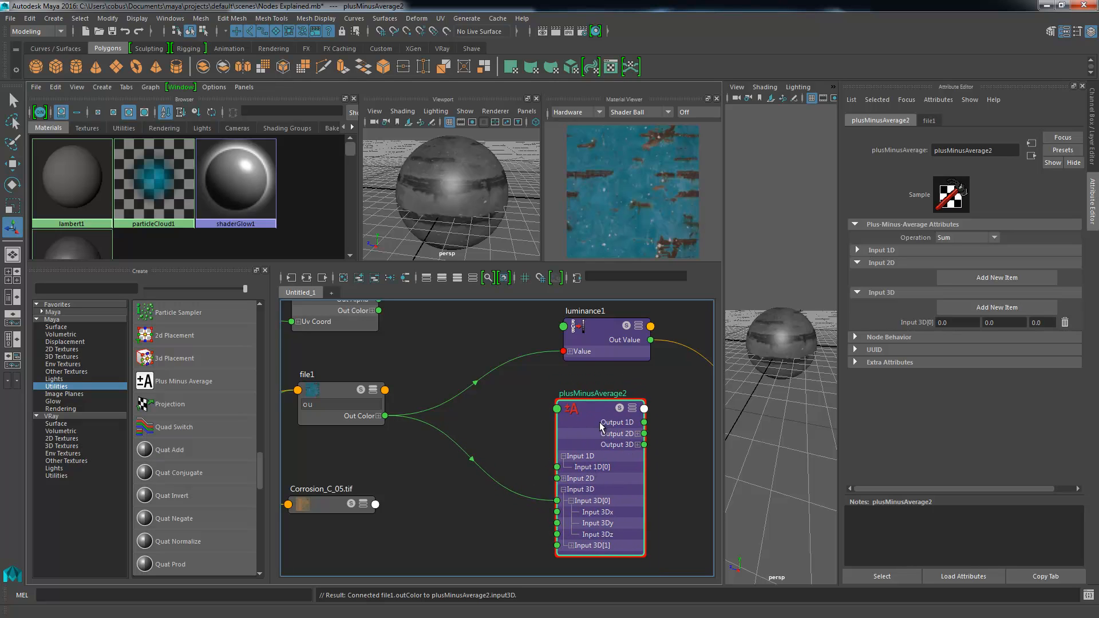
pyautogui.moveTo(599, 423); pyautogui.dragTo(600, 423)
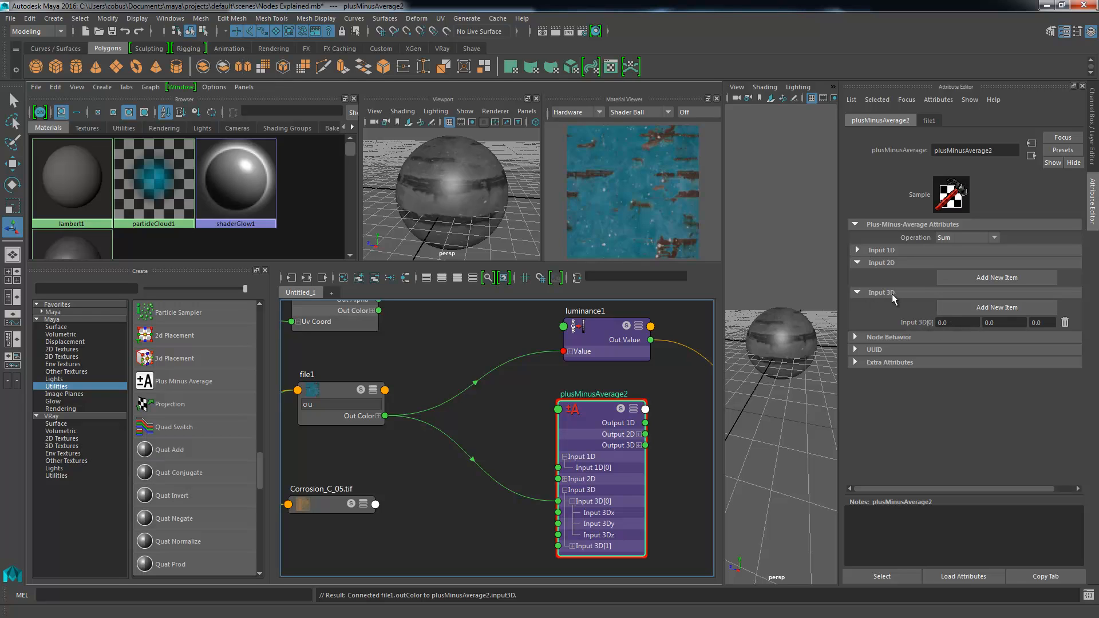
# Show all attributes of the Corrosion_C_05.tif node and connect its Out Color to Input 3D[1] of plusMinusAverage2.
pyautogui.keyDown('alt'); pyautogui.moveTo(396, 393); pyautogui.dragTo(438, 355, button='middle'); pyautogui.keyUp('alt')
pyautogui.keyDown('alt'); pyautogui.moveTo(425, 470); pyautogui.dragTo(404, 455, button='middle'); pyautogui.keyUp('alt')
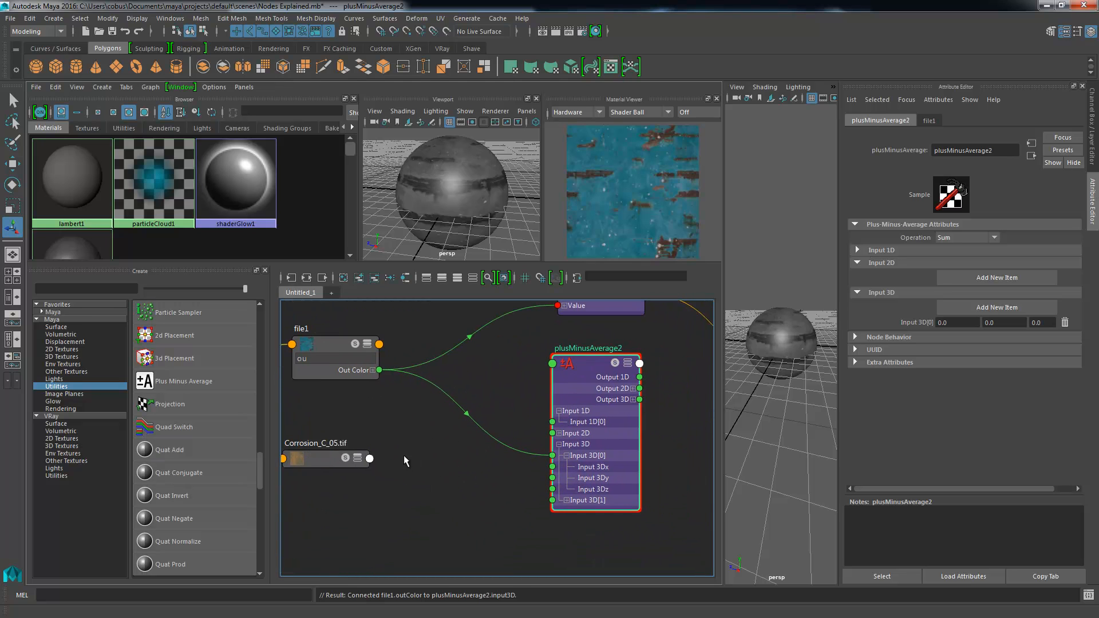
pyautogui.click(330, 461)
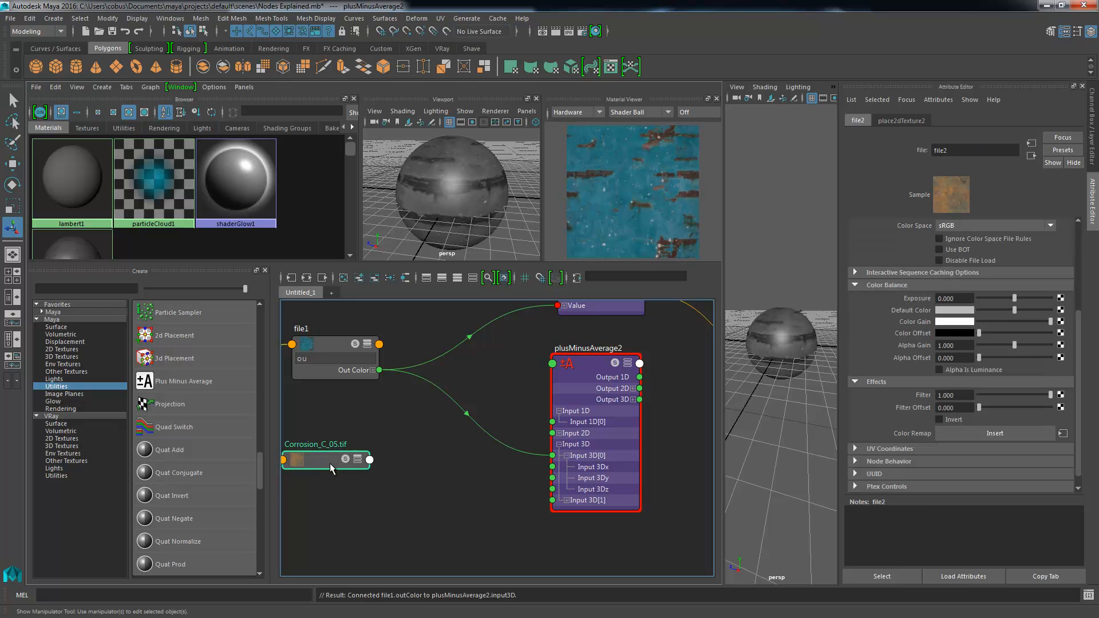
pyautogui.press('3')
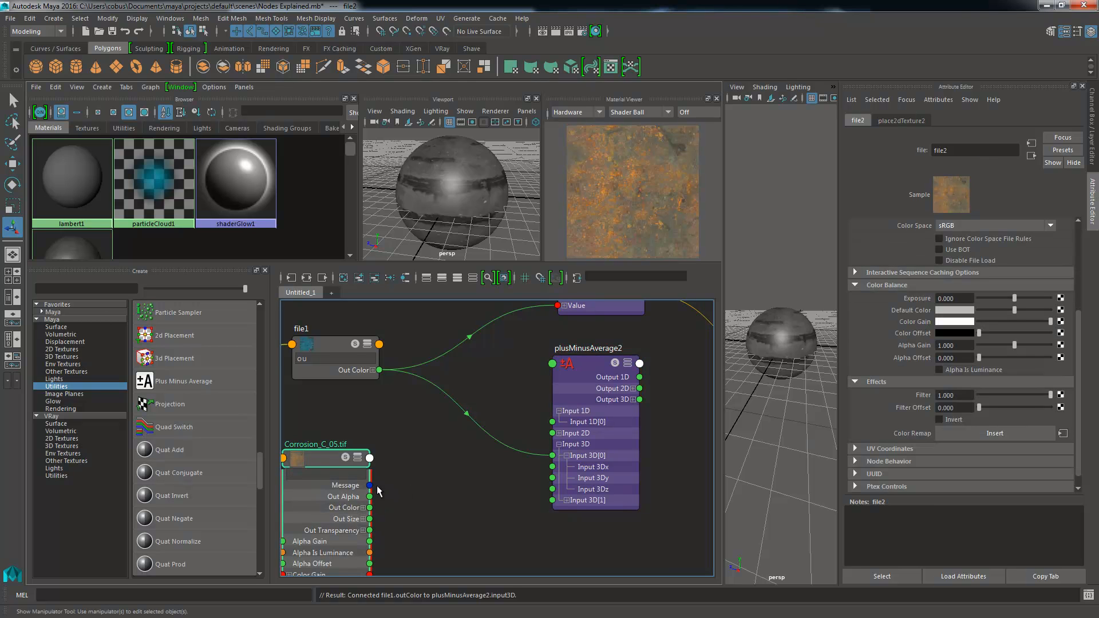
pyautogui.keyDown('alt'); pyautogui.moveTo(381, 488); pyautogui.dragTo(367, 414, button='middle'); pyautogui.keyUp('alt')
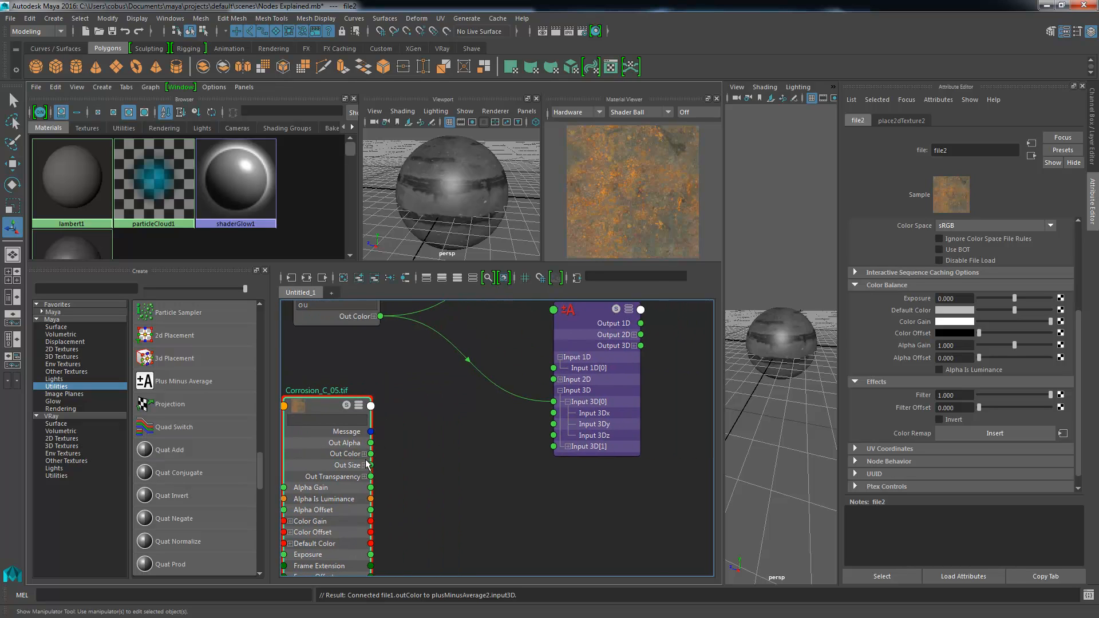
pyautogui.moveTo(371, 454); pyautogui.dragTo(553, 447)
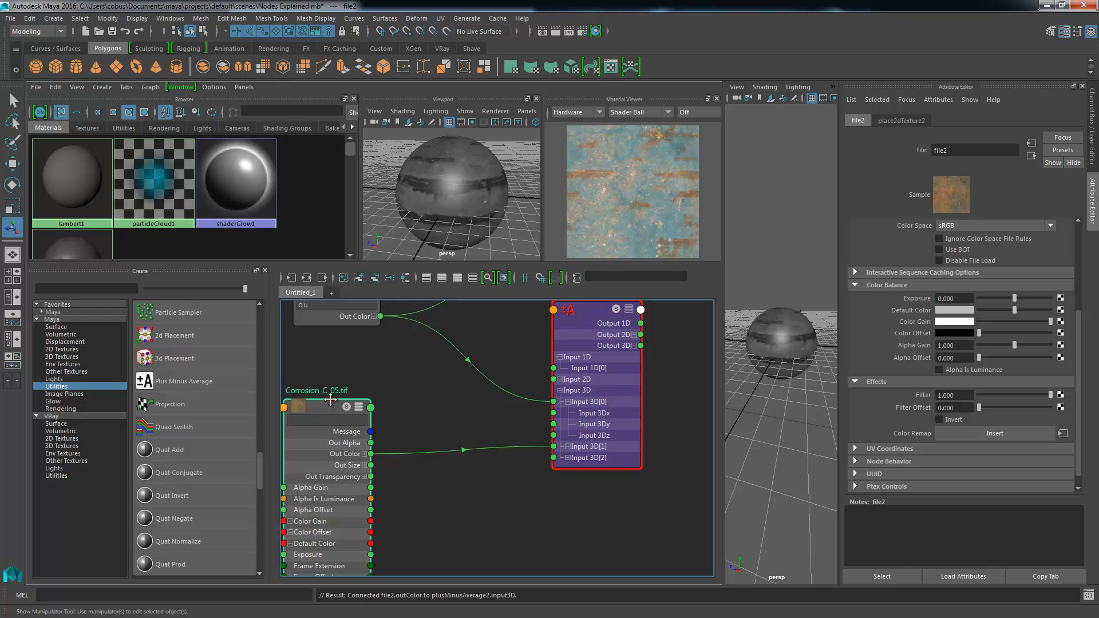
# Try the Subtract operation on plusMinusAverage2 and settle on Average as its Operation.
pyautogui.keyDown('alt'); pyautogui.moveTo(331, 400); pyautogui.dragTo(372, 450, button='middle'); pyautogui.keyUp('alt')
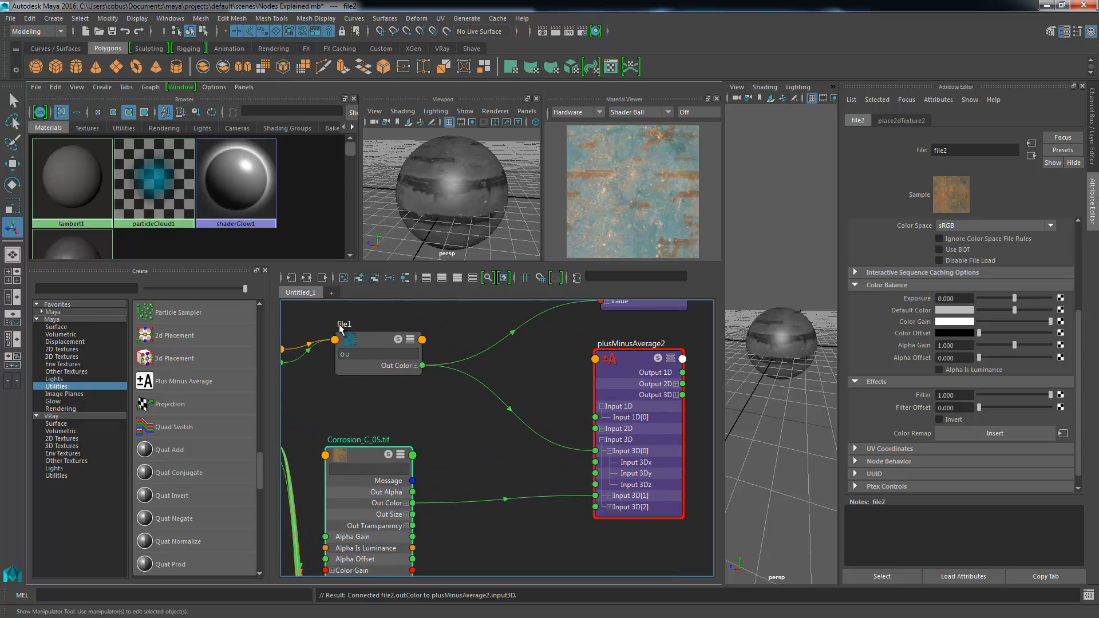
pyautogui.keyDown('alt'); pyautogui.moveTo(554, 445); pyautogui.dragTo(395, 429, button='middle'); pyautogui.keyUp('alt')
pyautogui.keyDown('alt'); pyautogui.moveTo(390, 429); pyautogui.dragTo(543, 462, button='right'); pyautogui.keyUp('alt')
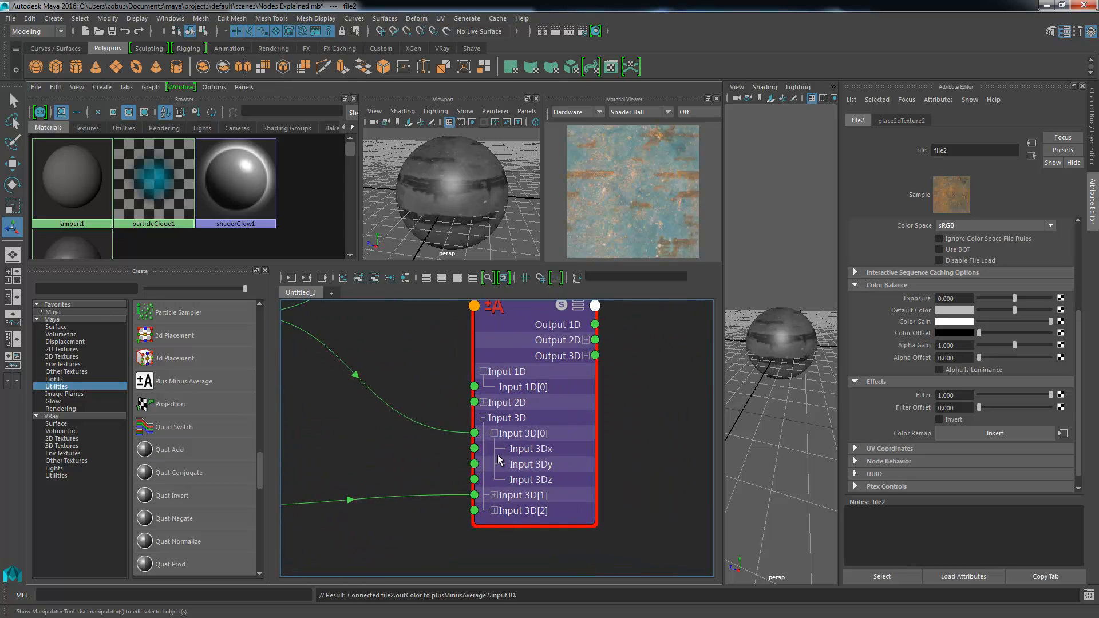
pyautogui.keyDown('alt'); pyautogui.moveTo(504, 358); pyautogui.dragTo(473, 434, button='middle'); pyautogui.keyUp('alt')
pyautogui.click(459, 397)
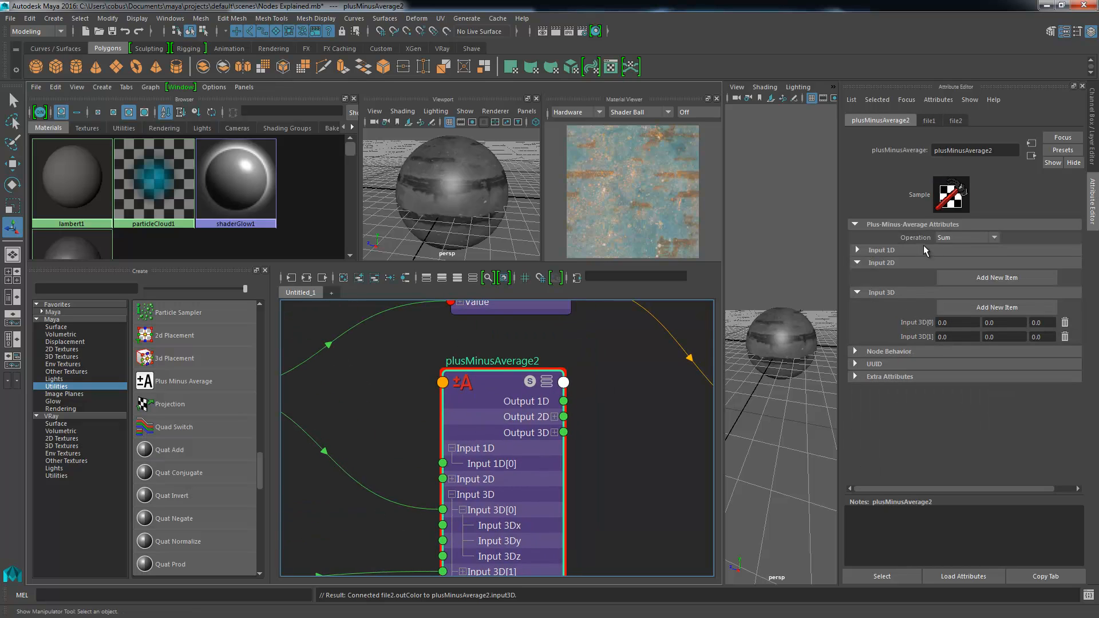
pyautogui.click(958, 238)
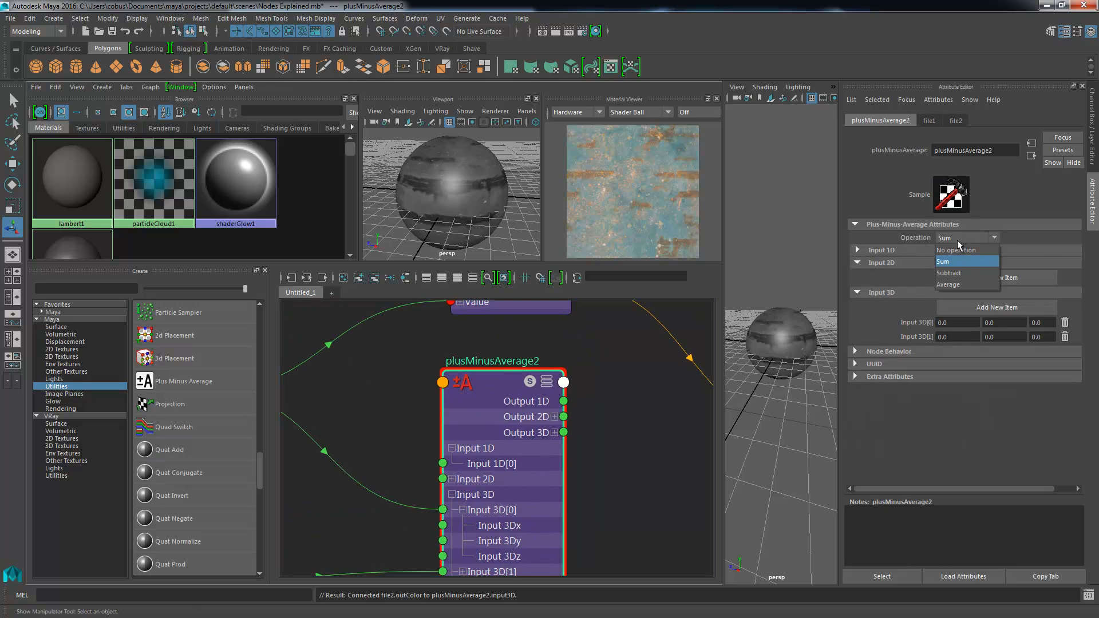
pyautogui.click(965, 270)
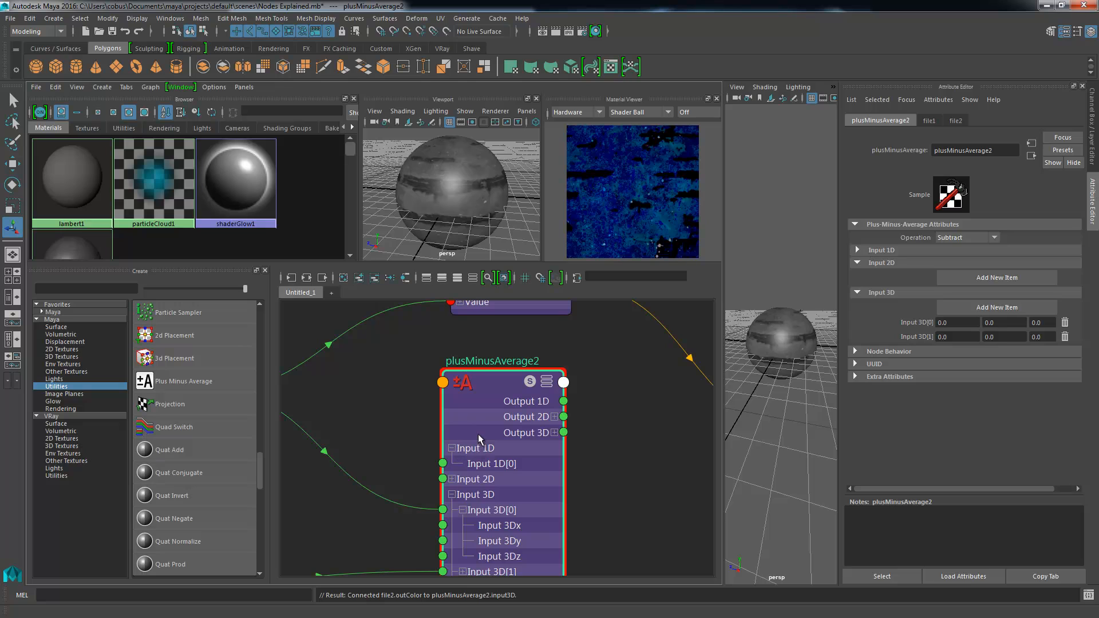
pyautogui.click(957, 239)
pyautogui.click(956, 283)
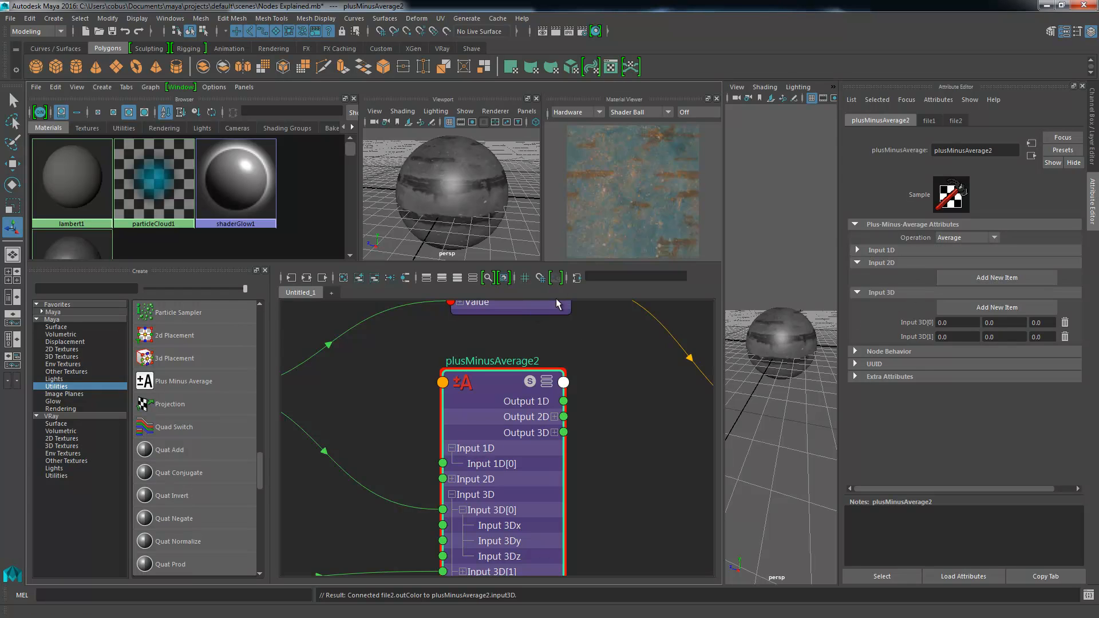
pyautogui.scroll(-4, 581, 466)
pyautogui.keyDown('alt'); pyautogui.moveTo(516, 403); pyautogui.dragTo(412, 414, button='middle'); pyautogui.keyUp('alt')
pyautogui.scroll(-1, 473, 440)
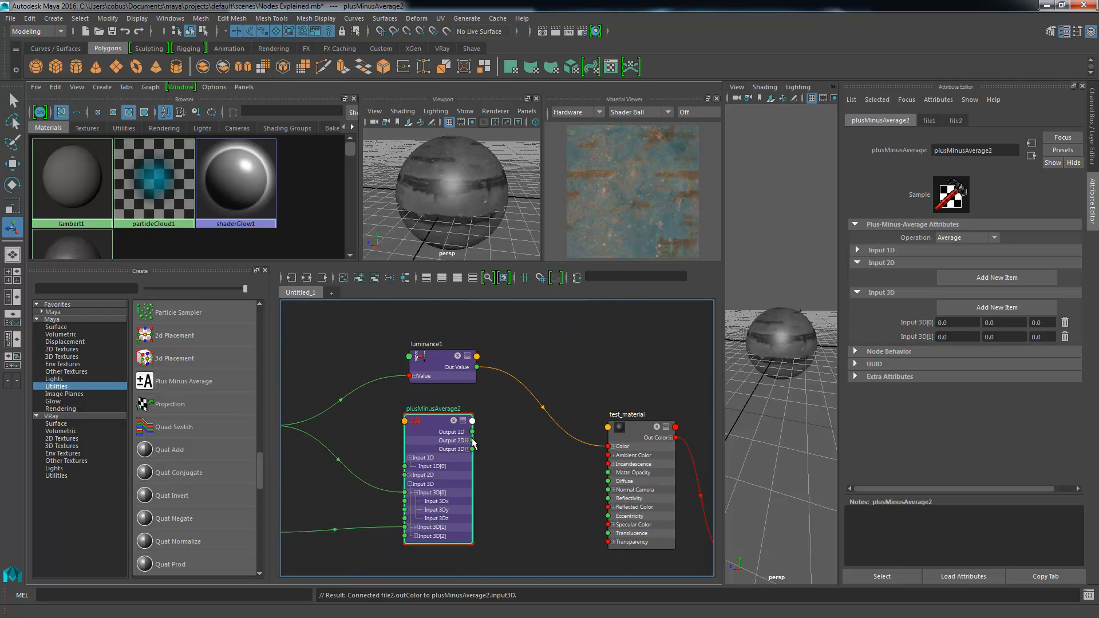
# Connect plusMinusAverage2's Output 3D to test_material's Color and check the sphere in the viewport.
pyautogui.scroll(2, 473, 442)
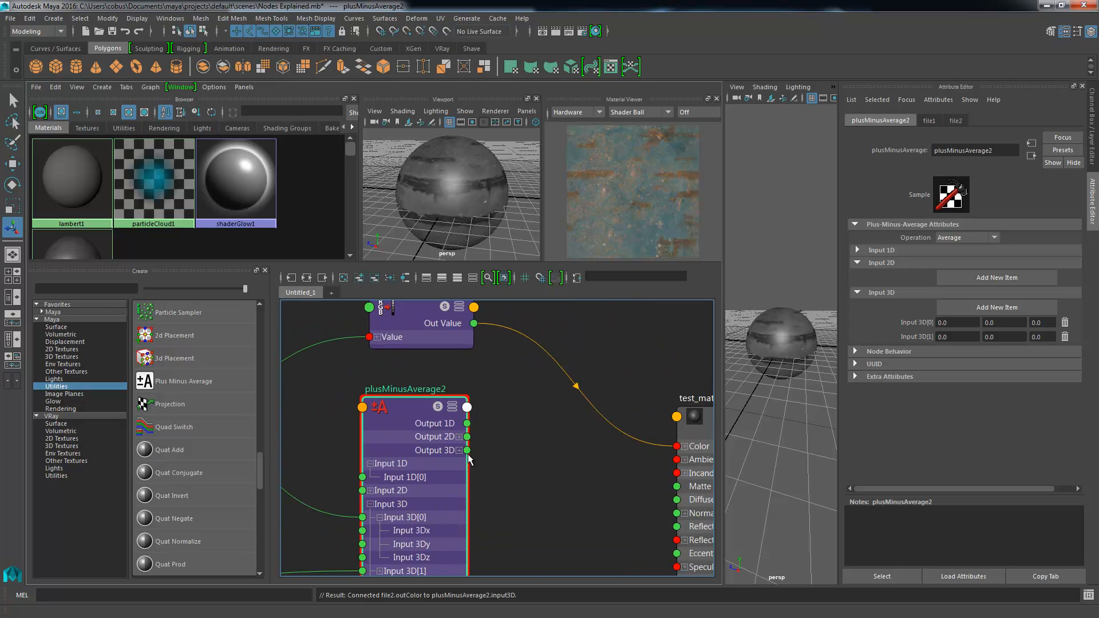
pyautogui.keyDown('alt'); pyautogui.moveTo(476, 454); pyautogui.dragTo(422, 438, button='middle'); pyautogui.keyUp('alt')
pyautogui.moveTo(410, 435); pyautogui.dragTo(622, 432)
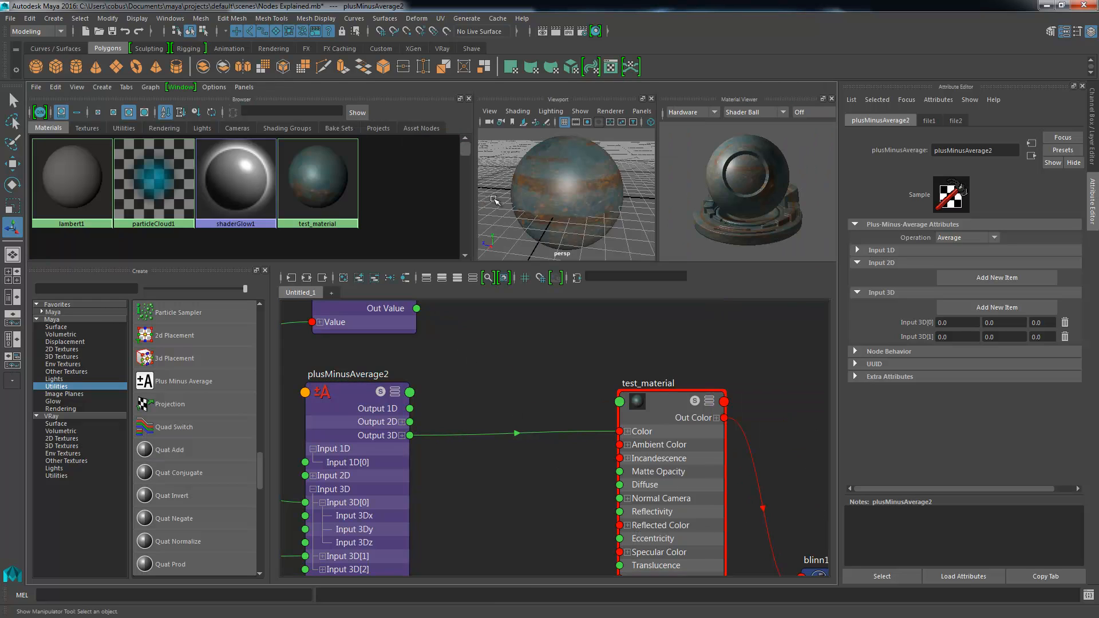
pyautogui.moveTo(581, 179)
pyautogui.keyDown('alt'); pyautogui.mouseDown()
pyautogui.moveTo(493, 170)
pyautogui.moveTo(605, 207)
pyautogui.moveTo(579, 184)
pyautogui.mouseUp(); pyautogui.keyUp('alt')
# Examine how the file1 and Corrosion_C_05.tif colour outputs feed the Input 3D entries of plusMinusAverage2.
pyautogui.keyDown('alt'); pyautogui.moveTo(590, 475); pyautogui.dragTo(516, 437, button='right'); pyautogui.keyUp('alt')
pyautogui.keyDown('alt'); pyautogui.moveTo(441, 449); pyautogui.dragTo(700, 337, button='middle'); pyautogui.keyUp('alt')
pyautogui.keyDown('alt'); pyautogui.moveTo(438, 422); pyautogui.dragTo(370, 453, button='middle'); pyautogui.keyUp('alt')
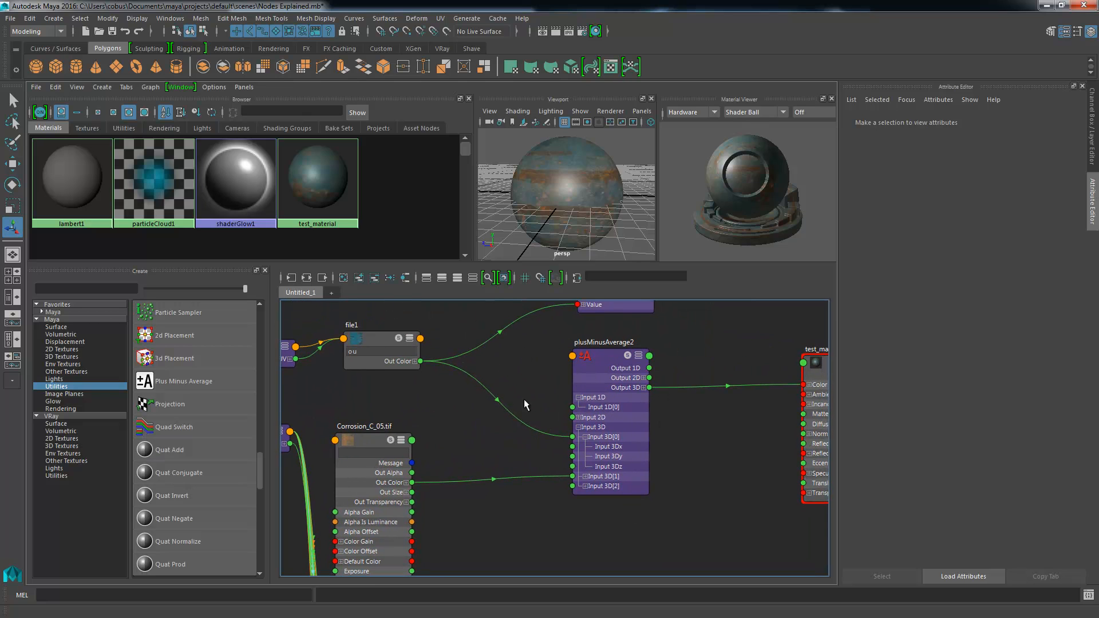
pyautogui.keyDown('alt'); pyautogui.moveTo(532, 396); pyautogui.dragTo(676, 446, button='right'); pyautogui.keyUp('alt')
pyautogui.keyDown('alt'); pyautogui.moveTo(455, 418); pyautogui.dragTo(351, 431, button='middle'); pyautogui.keyUp('alt')
pyautogui.keyDown('alt'); pyautogui.moveTo(463, 458); pyautogui.dragTo(604, 475, button='right'); pyautogui.keyUp('alt')
pyautogui.keyDown('alt'); pyautogui.moveTo(576, 490); pyautogui.dragTo(455, 286, button='middle'); pyautogui.keyUp('alt')
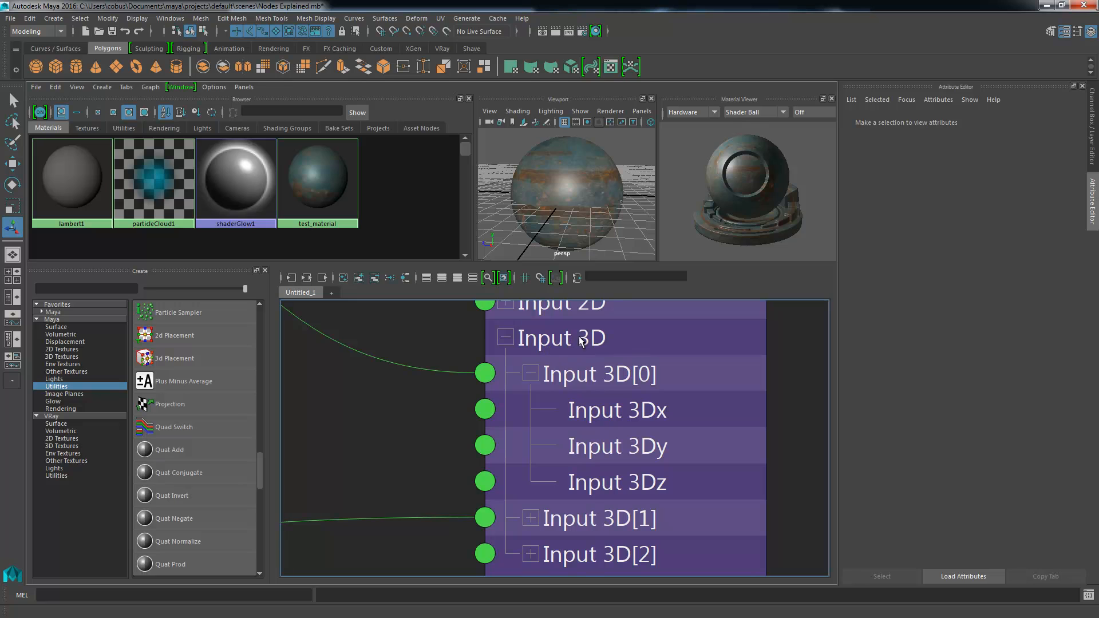
# Expand file1's Out Color to inspect its R, G and B components, and collapse it again.
pyautogui.scroll(-4, 585, 466)
pyautogui.keyDown('alt'); pyautogui.moveTo(409, 364); pyautogui.dragTo(792, 497, button='middle'); pyautogui.keyUp('alt')
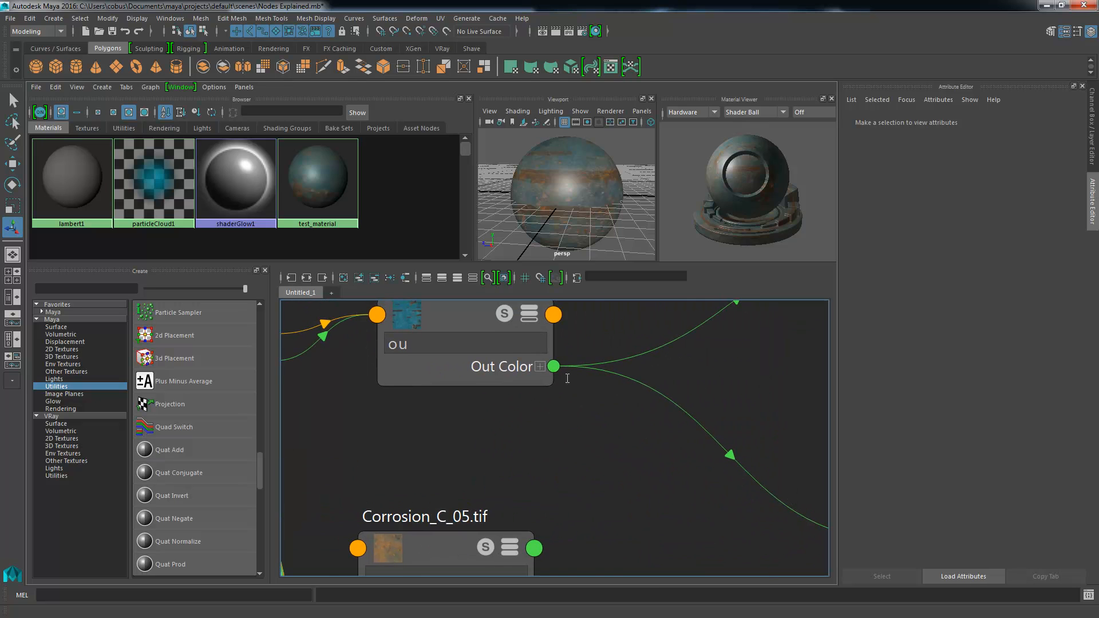
pyautogui.keyDown('alt'); pyautogui.moveTo(505, 329); pyautogui.dragTo(497, 361, button='middle'); pyautogui.keyUp('alt')
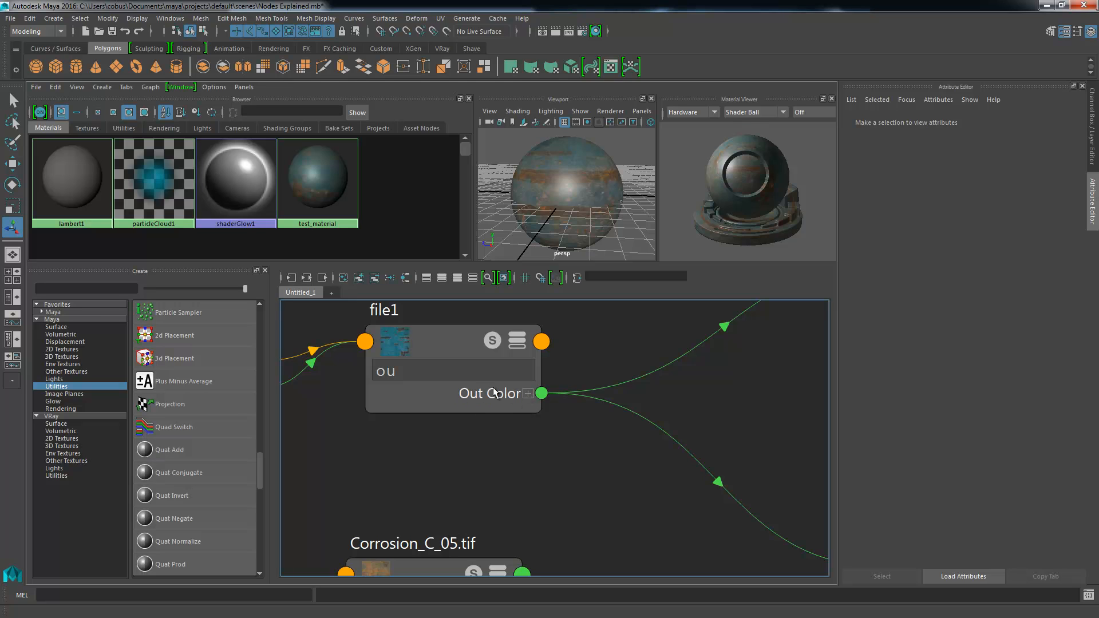
pyautogui.click(527, 393)
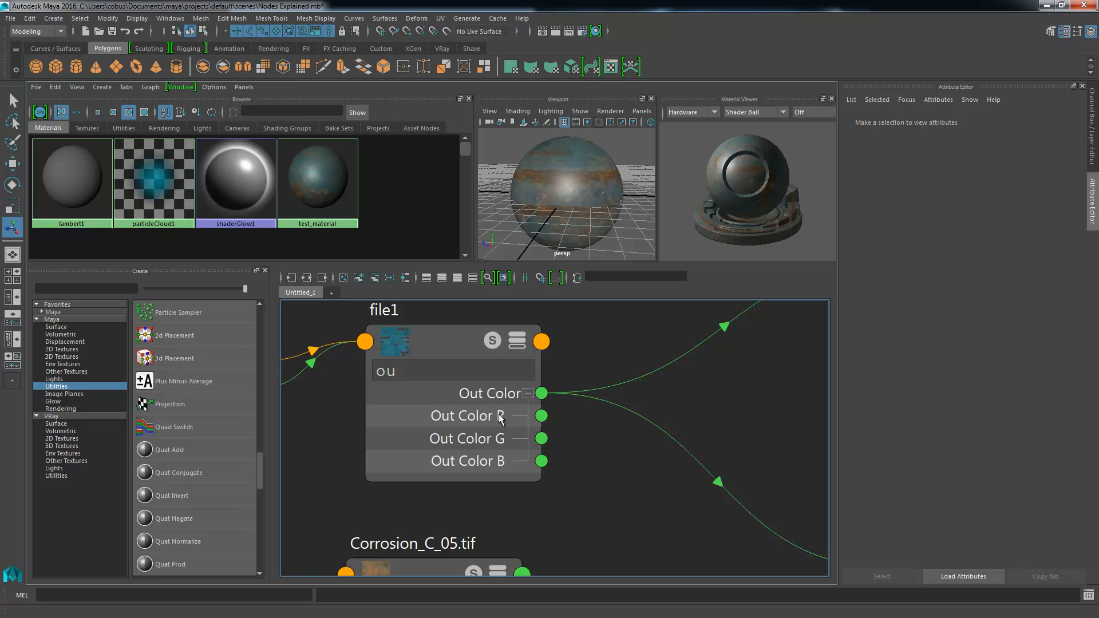
pyautogui.click(527, 394)
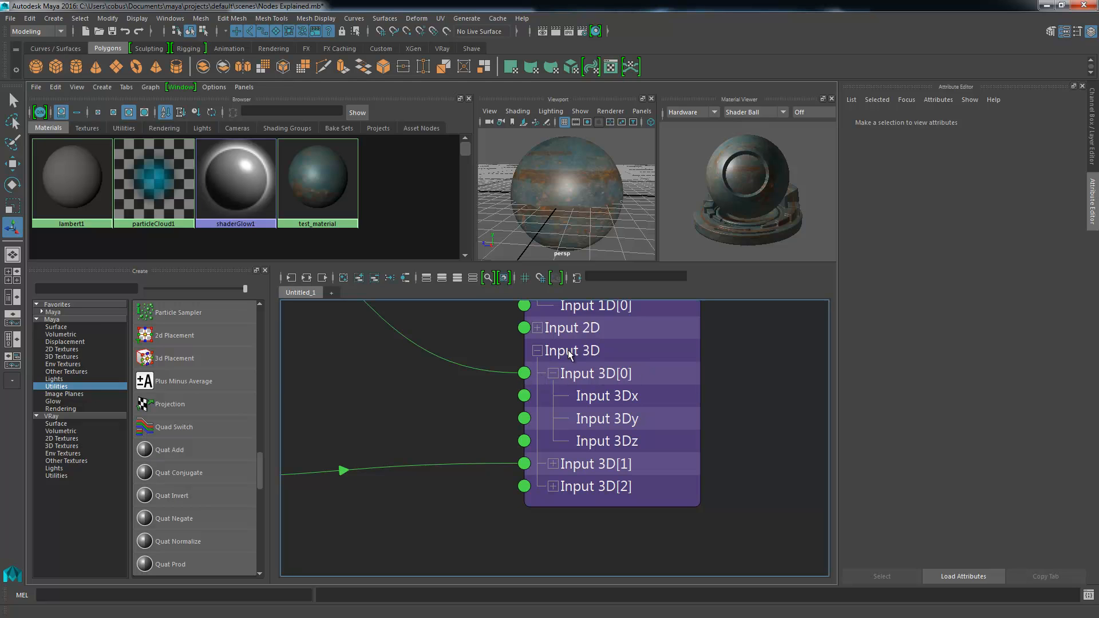
# Expand Input 3D[1] on plusMinusAverage2 to show its x, y and z components.
pyautogui.keyDown('alt'); pyautogui.moveTo(601, 303); pyautogui.dragTo(564, 421, button='middle'); pyautogui.keyUp('alt')
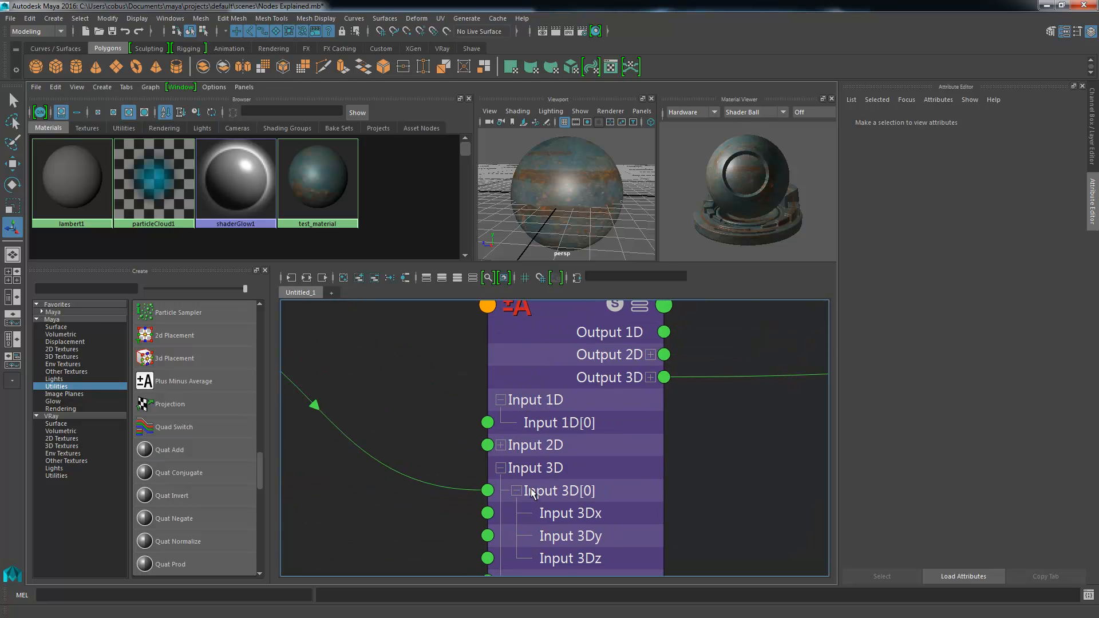
pyautogui.keyDown('alt'); pyautogui.moveTo(566, 513); pyautogui.dragTo(553, 342, button='middle'); pyautogui.keyUp('alt')
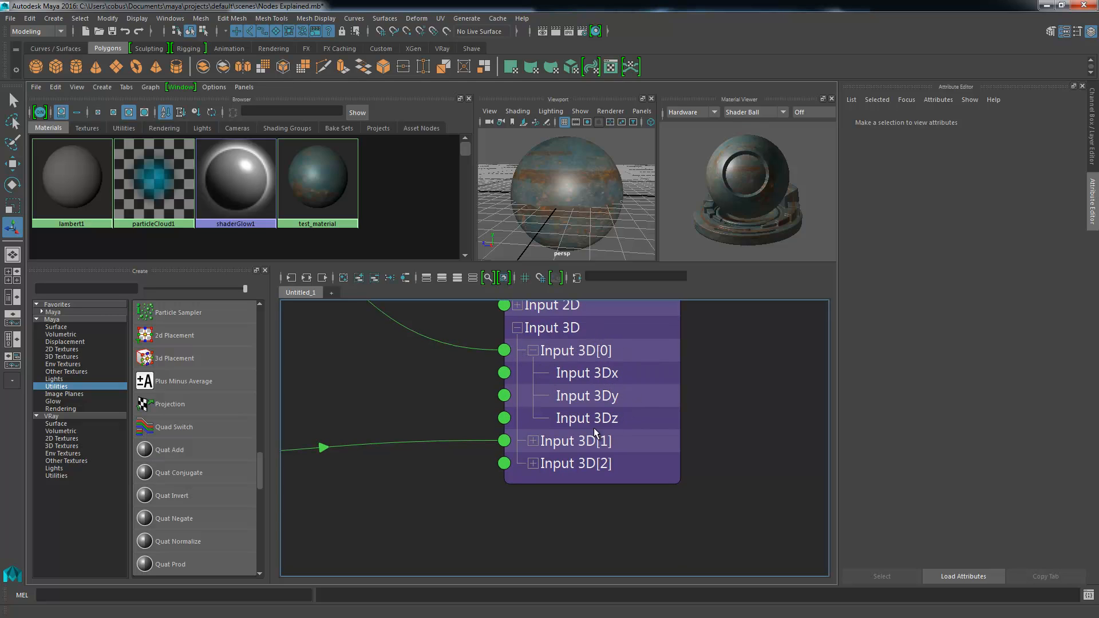
pyautogui.click(532, 441)
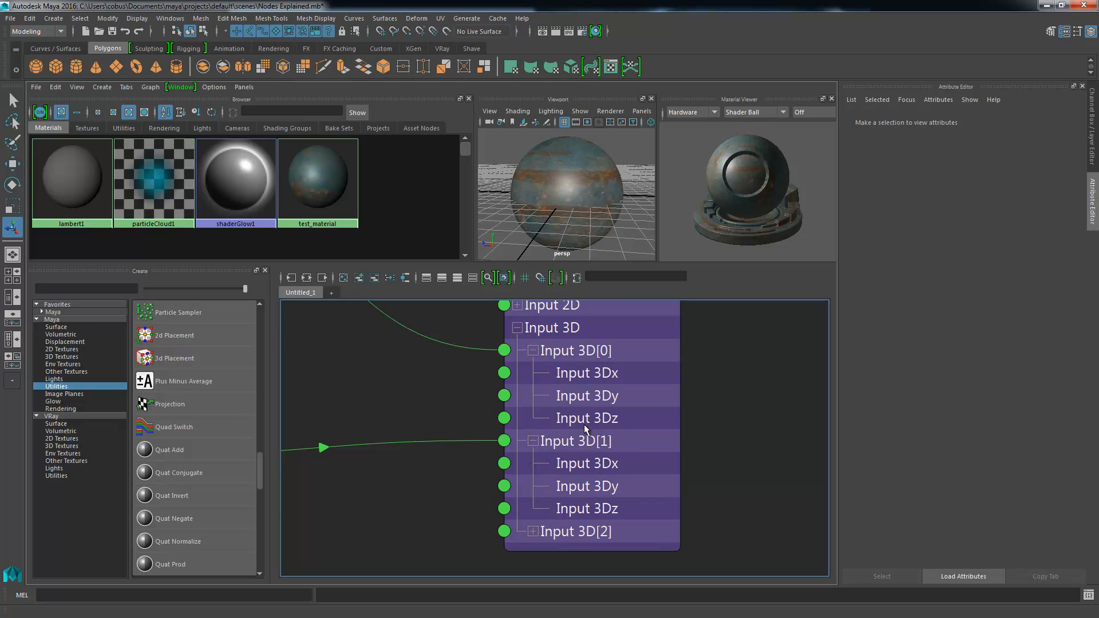
# Compare the x, y and z components of Input 3D[0] and Input 3D[1], and trace Output 3D to test_material's Color.
pyautogui.keyDown('alt'); pyautogui.moveTo(582, 384); pyautogui.dragTo(526, 440, button='middle'); pyautogui.keyUp('alt')
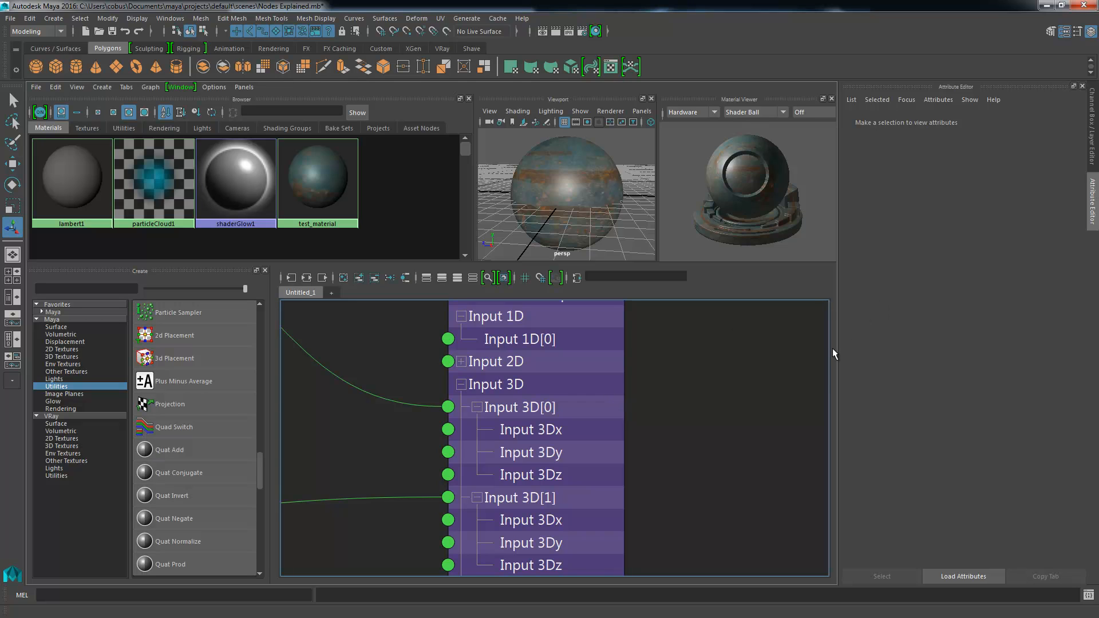
pyautogui.keyDown('alt'); pyautogui.moveTo(646, 429); pyautogui.dragTo(658, 381, button='middle'); pyautogui.keyUp('alt')
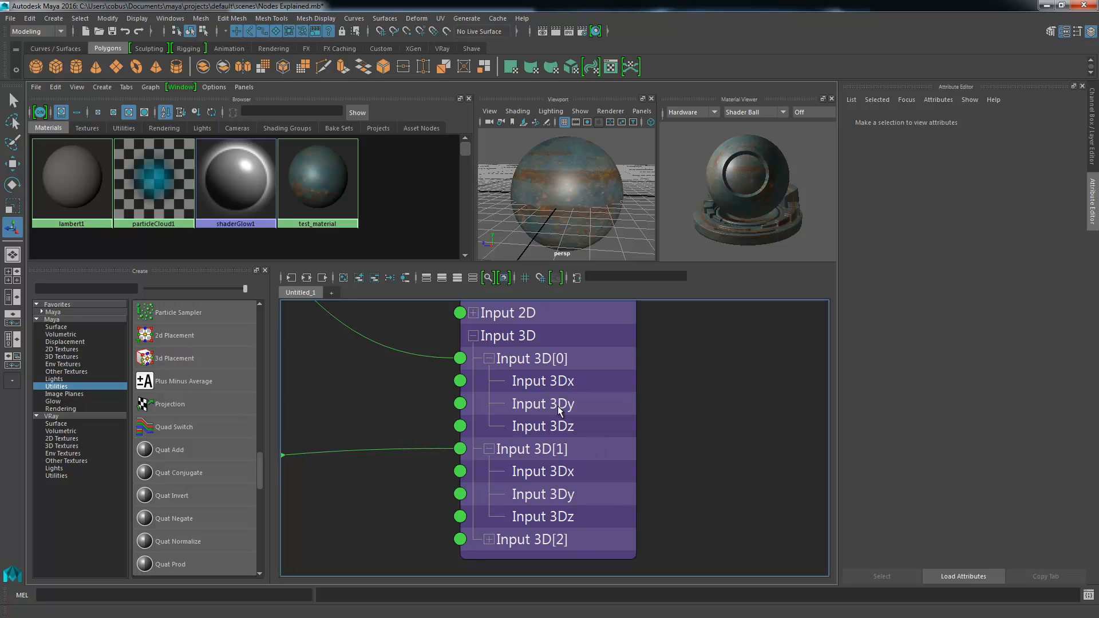
pyautogui.keyDown('alt'); pyautogui.moveTo(565, 392); pyautogui.dragTo(553, 439, button='middle'); pyautogui.keyUp('alt')
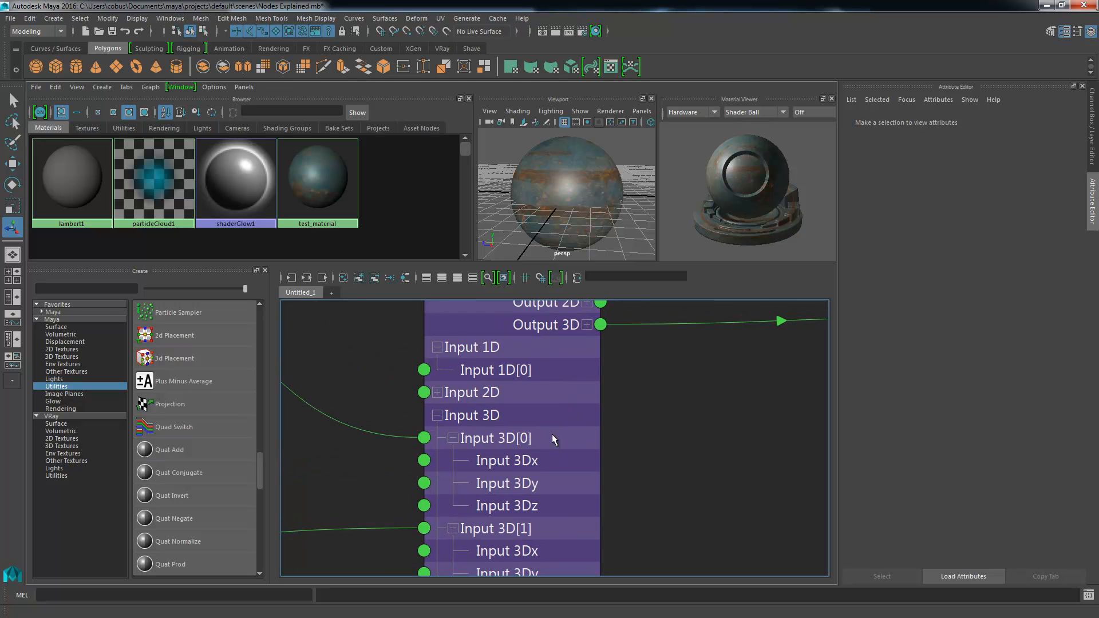
pyautogui.keyDown('alt'); pyautogui.moveTo(510, 528); pyautogui.dragTo(540, 471, button='middle'); pyautogui.keyUp('alt')
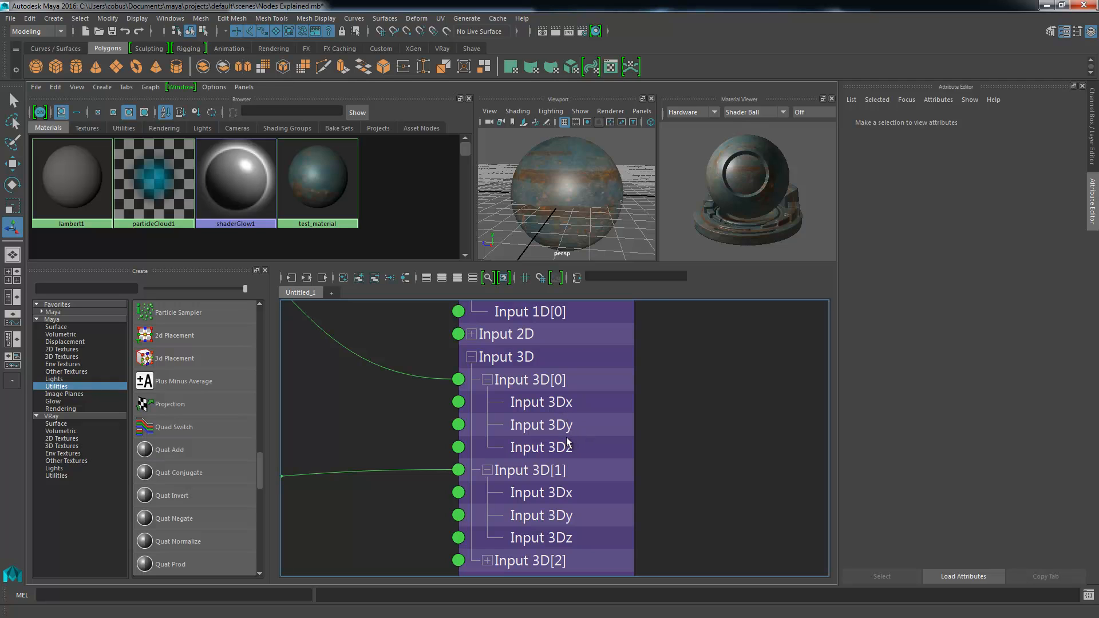
pyautogui.keyDown('alt'); pyautogui.moveTo(490, 511); pyautogui.dragTo(522, 452, button='middle'); pyautogui.keyUp('alt')
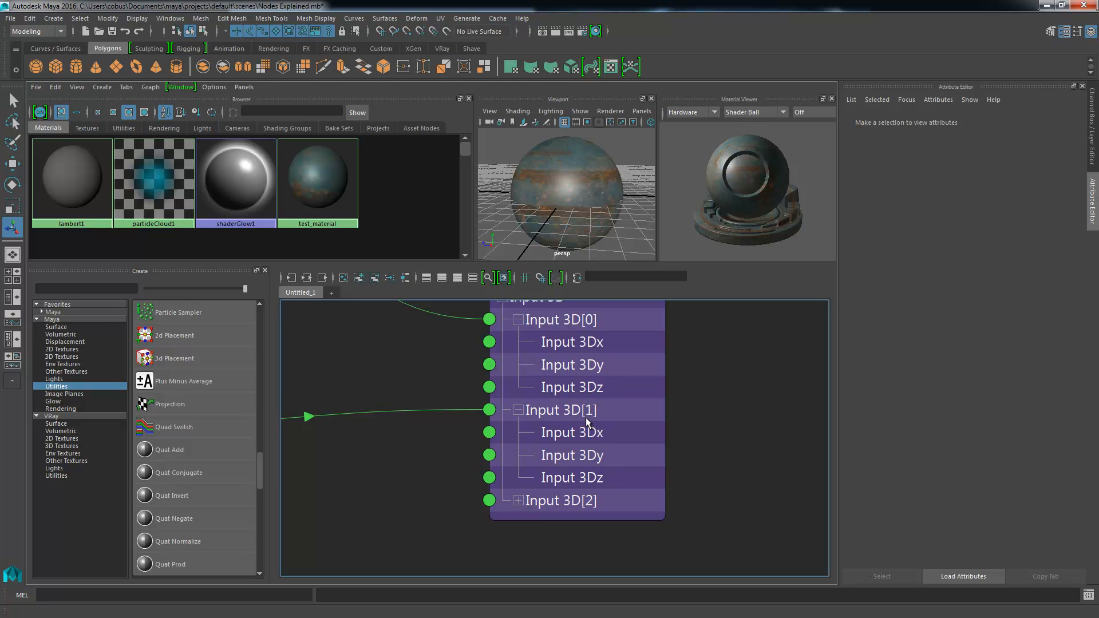
pyautogui.keyDown('alt'); pyautogui.moveTo(631, 381); pyautogui.dragTo(437, 519, button='middle'); pyautogui.keyUp('alt')
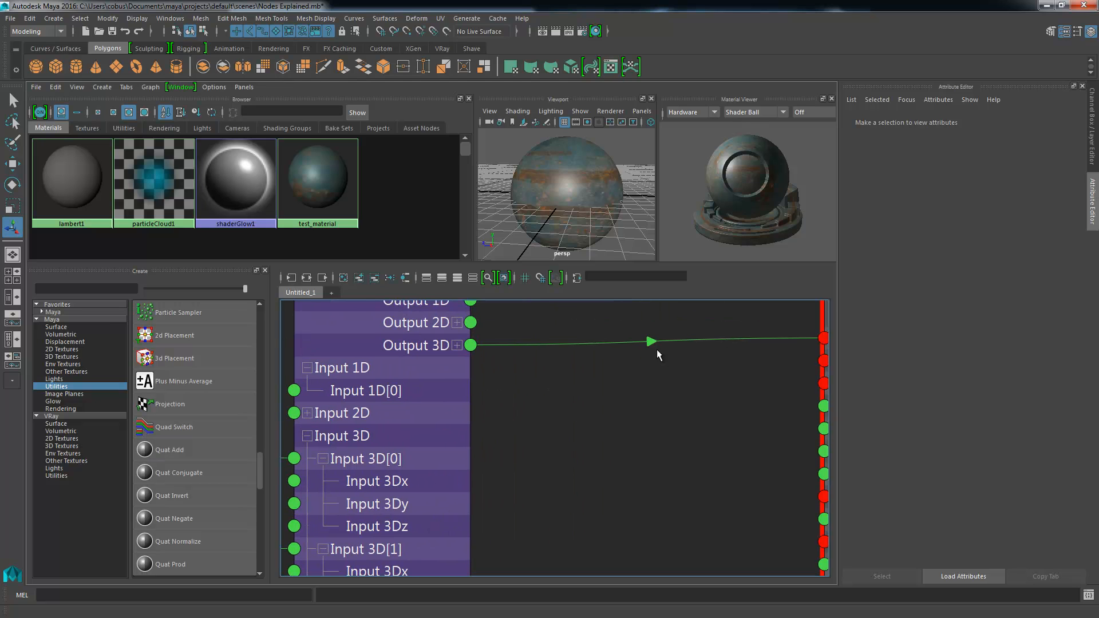
pyautogui.keyDown('alt'); pyautogui.moveTo(658, 351); pyautogui.dragTo(568, 417, button='middle'); pyautogui.keyUp('alt')
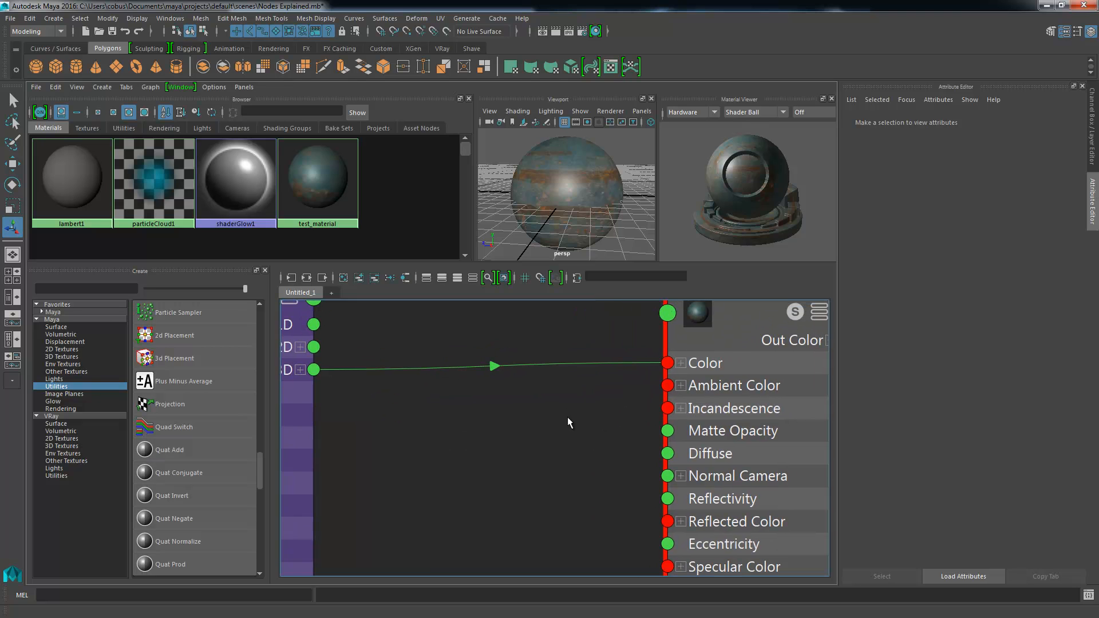
pyautogui.keyDown('alt'); pyautogui.moveTo(458, 416); pyautogui.dragTo(678, 407, button='middle'); pyautogui.keyUp('alt')
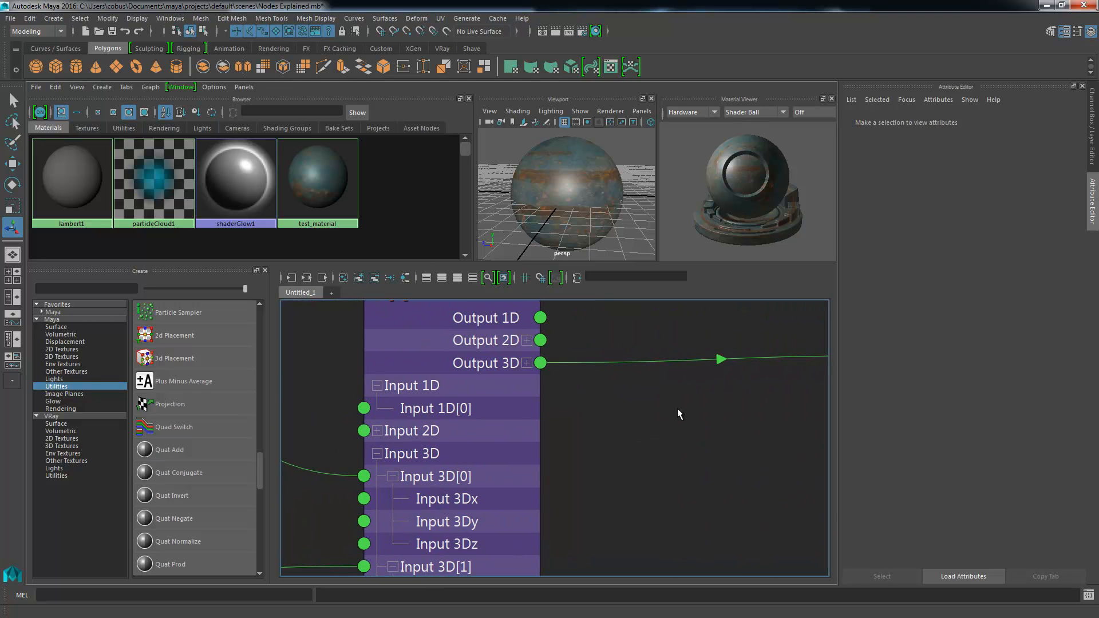
# Select plusMinusAverage2 and reposition its node slightly between the texture nodes and test_material.
pyautogui.scroll(-3, 540, 412)
pyautogui.click(499, 363)
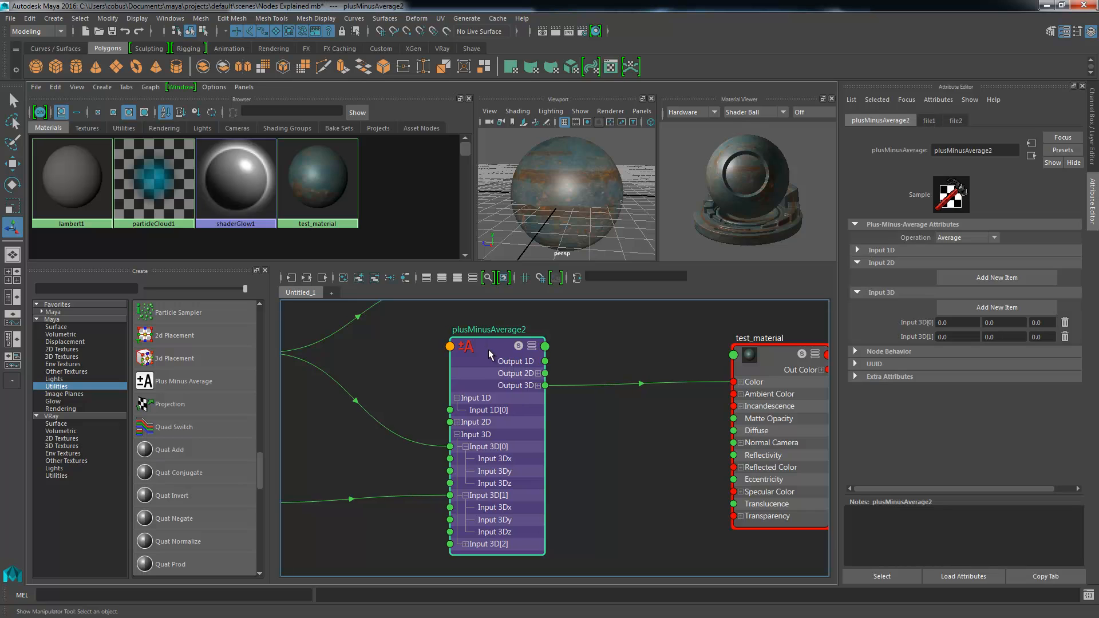
pyautogui.moveTo(485, 349); pyautogui.dragTo(519, 342)
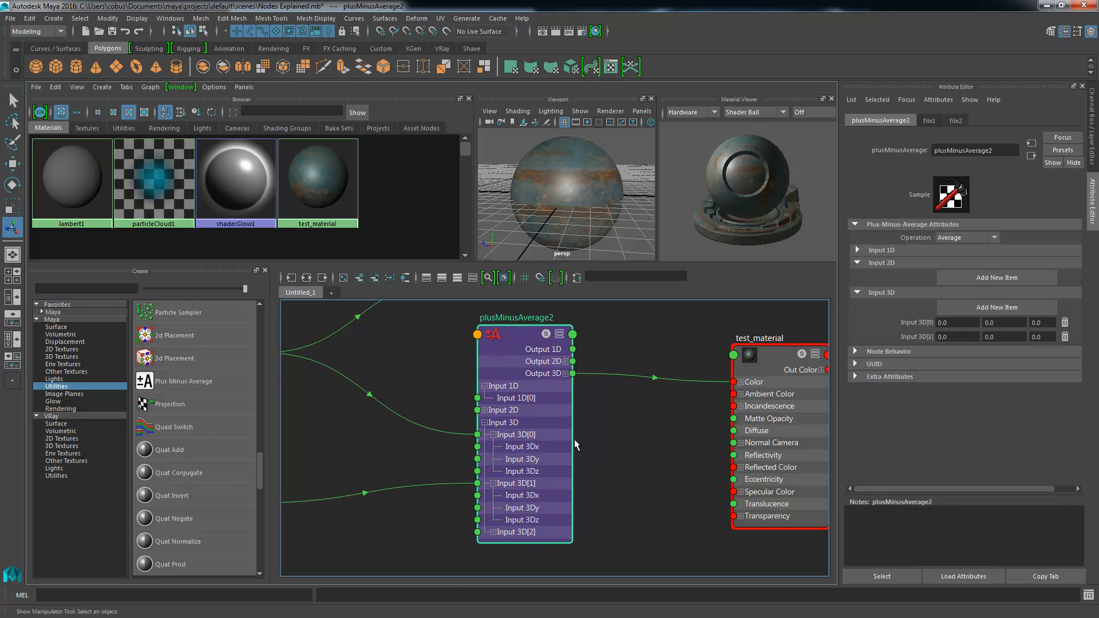
pyautogui.scroll(-2, 575, 438)
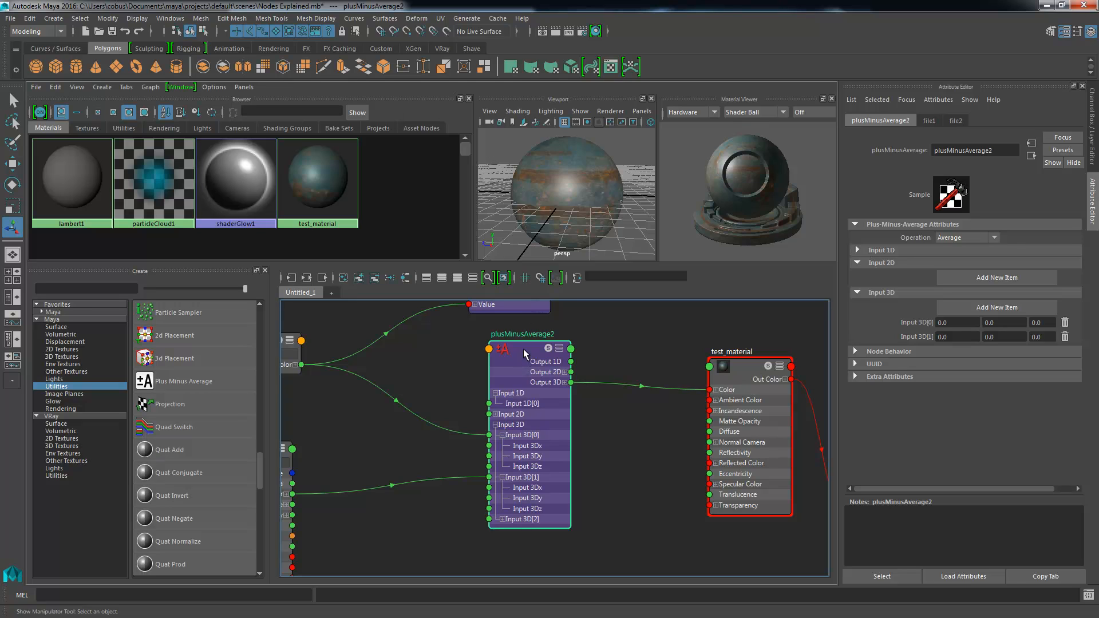
pyautogui.moveTo(526, 355); pyautogui.dragTo(505, 358)
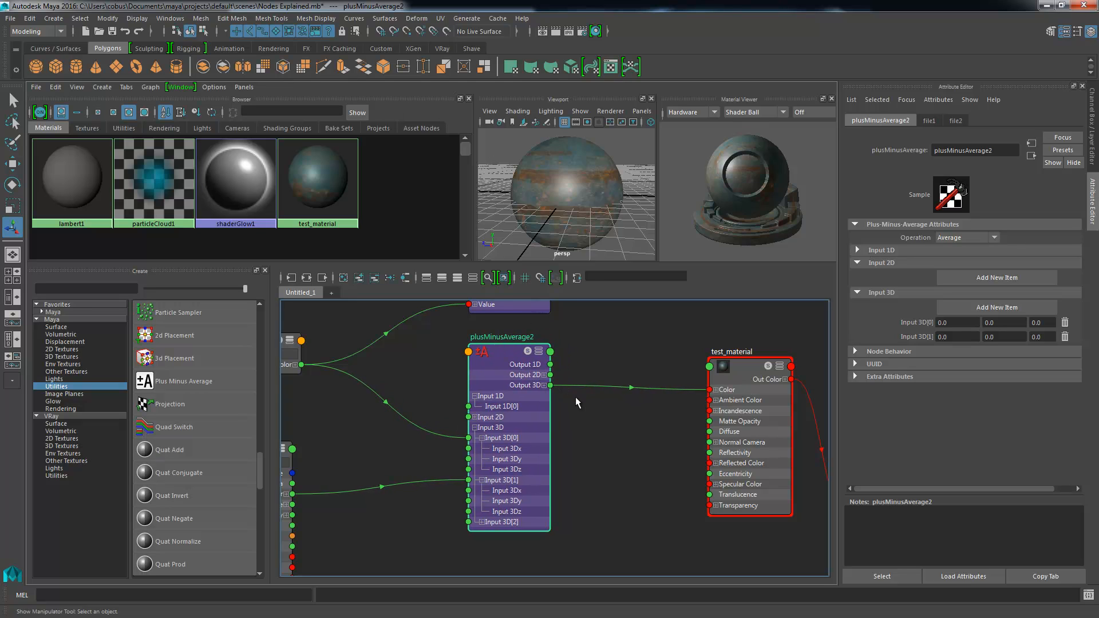